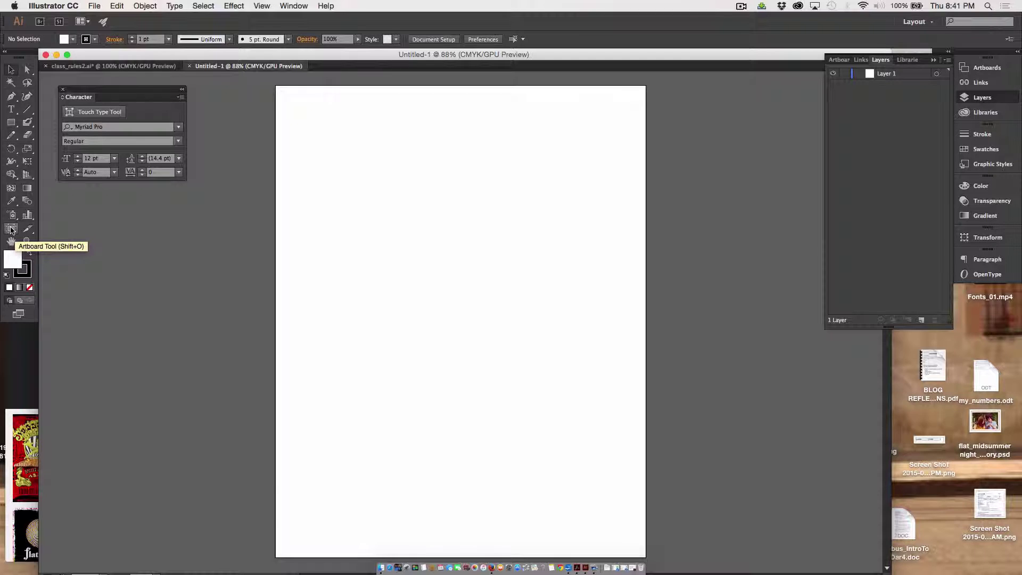
Step: Draw a second artboard about 6.03 in wide by 8.78 in high in the empty area left of the first artboard
click(11, 230)
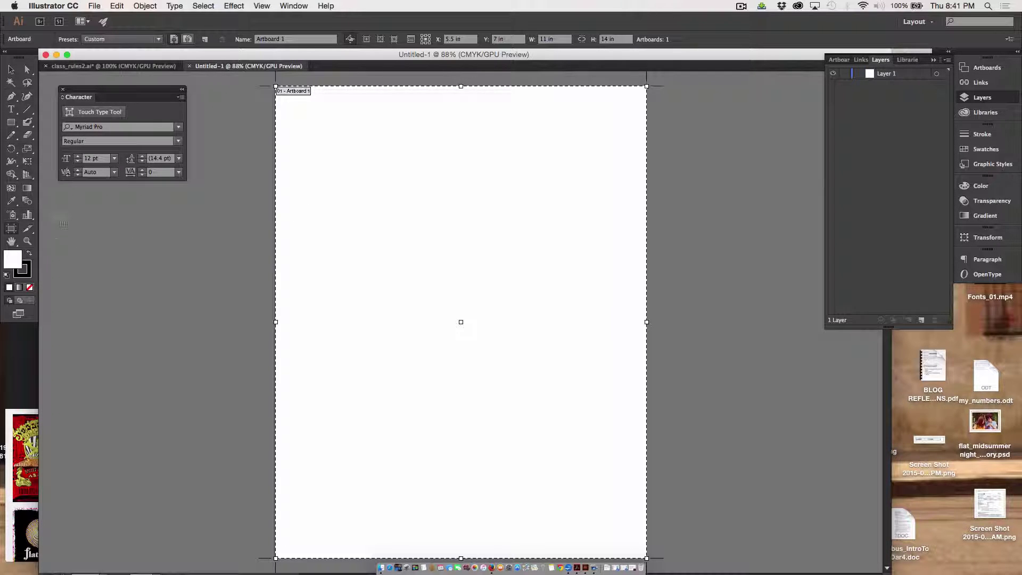
drag(56, 220, 259, 515)
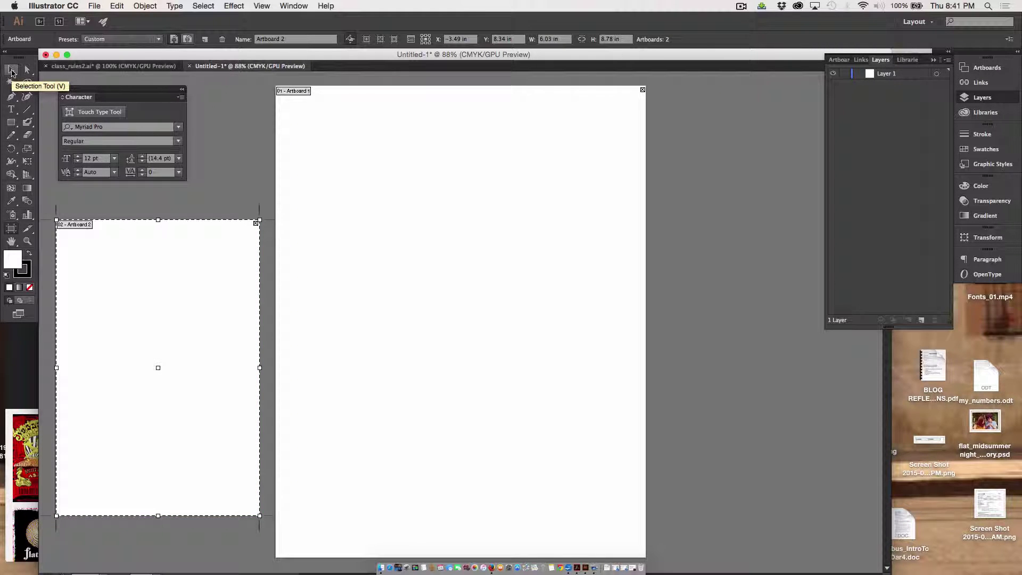
click(12, 70)
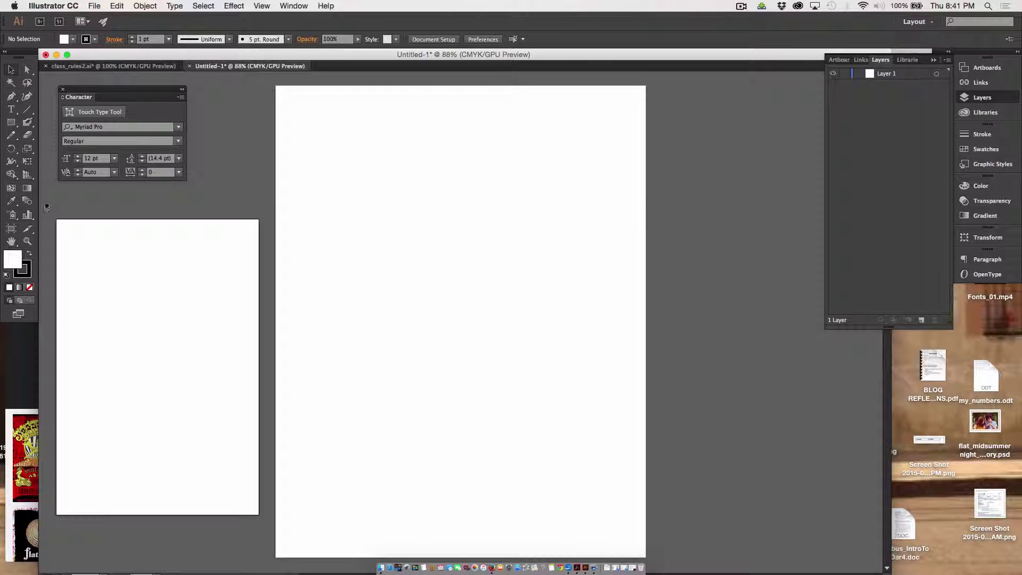
Step: Resize the second artboard to 7 in wide by 9 in high
click(17, 231)
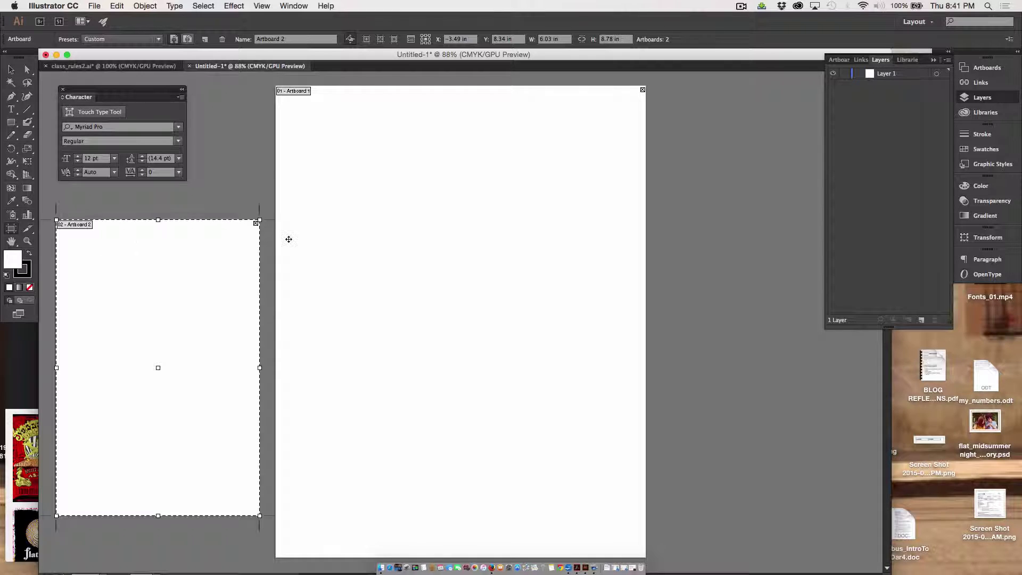
click(315, 238)
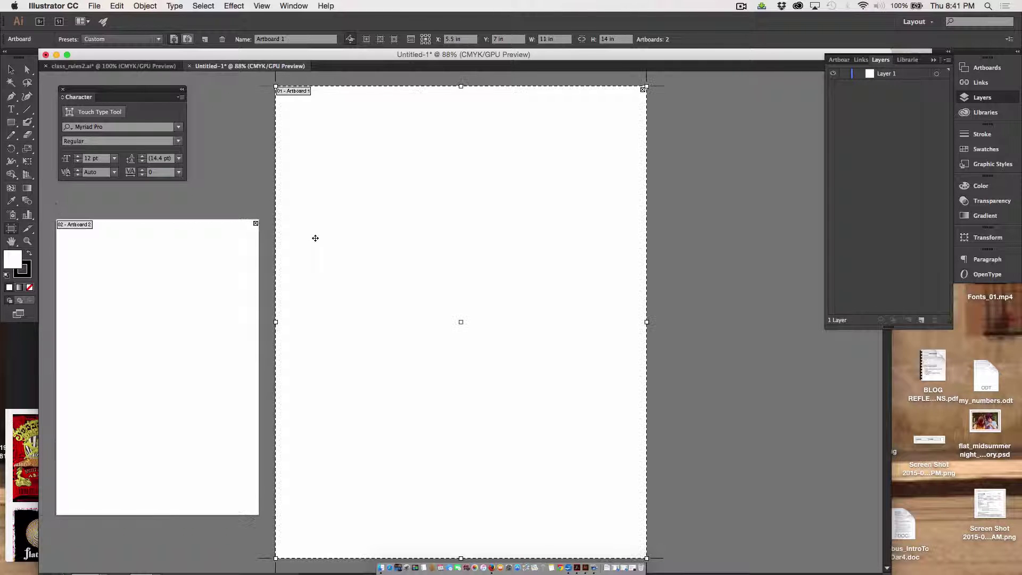
click(176, 292)
click(332, 243)
click(206, 278)
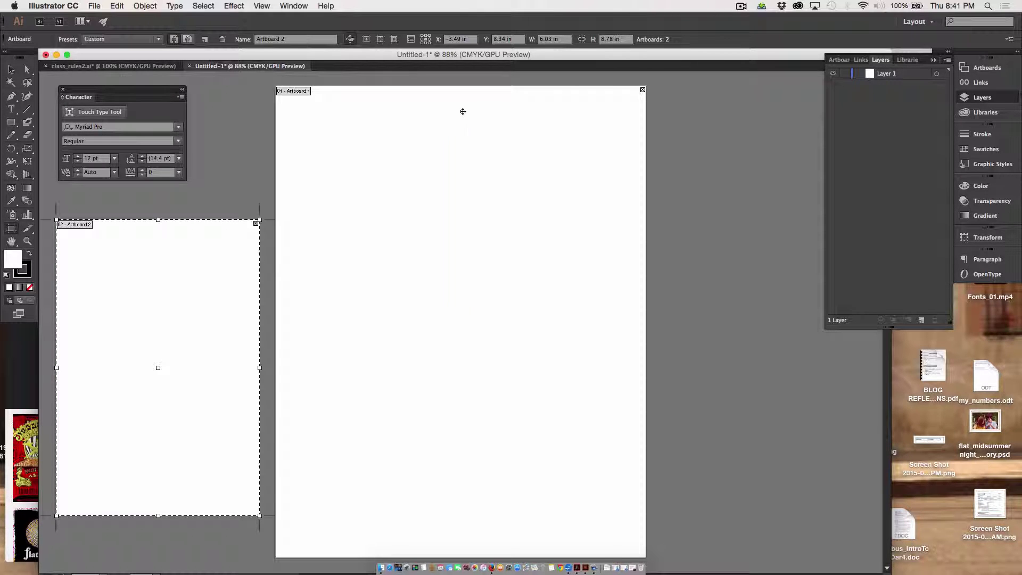
double_click(549, 39)
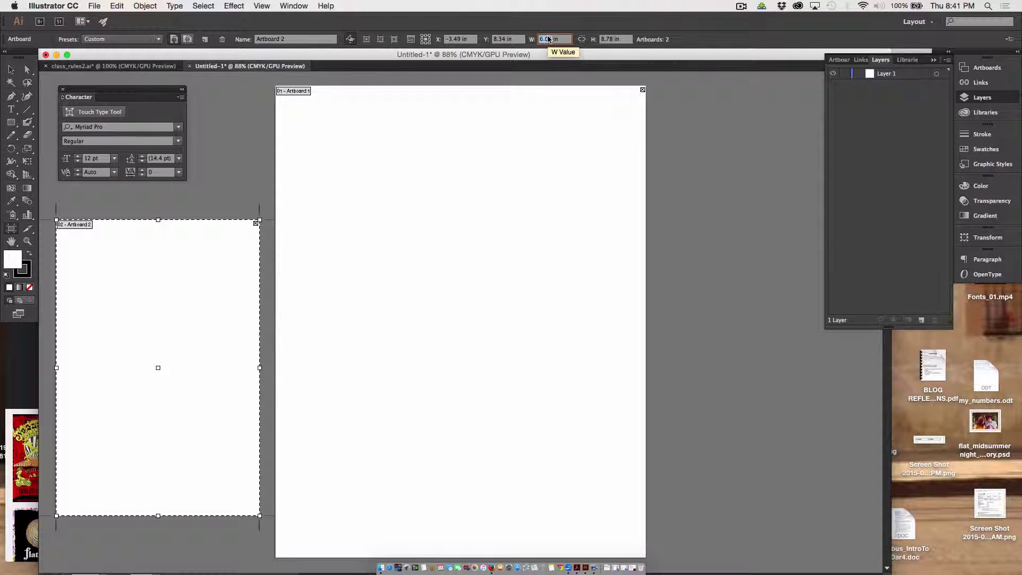
text(7)
key(Tab)
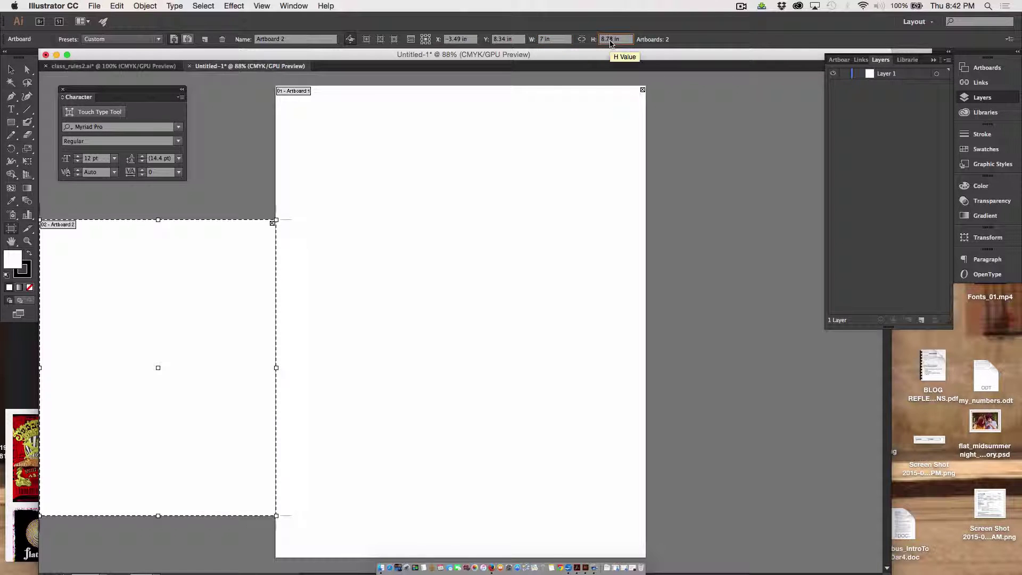
double_click(606, 39)
text(9)
key(Return)
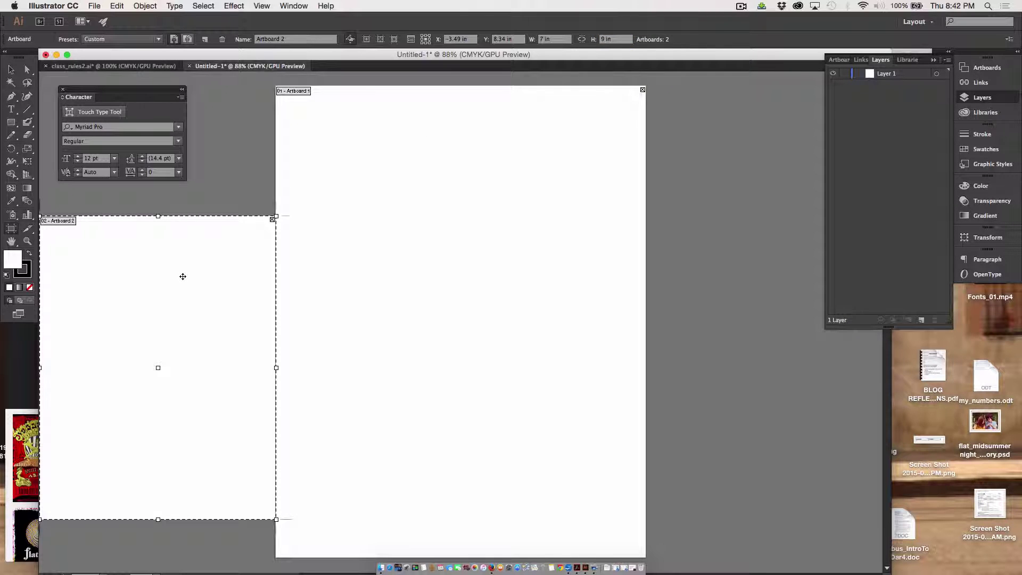
Step: Move the second artboard left and slightly up, leaving a gap between it and the first artboard
drag(183, 277, 160, 274)
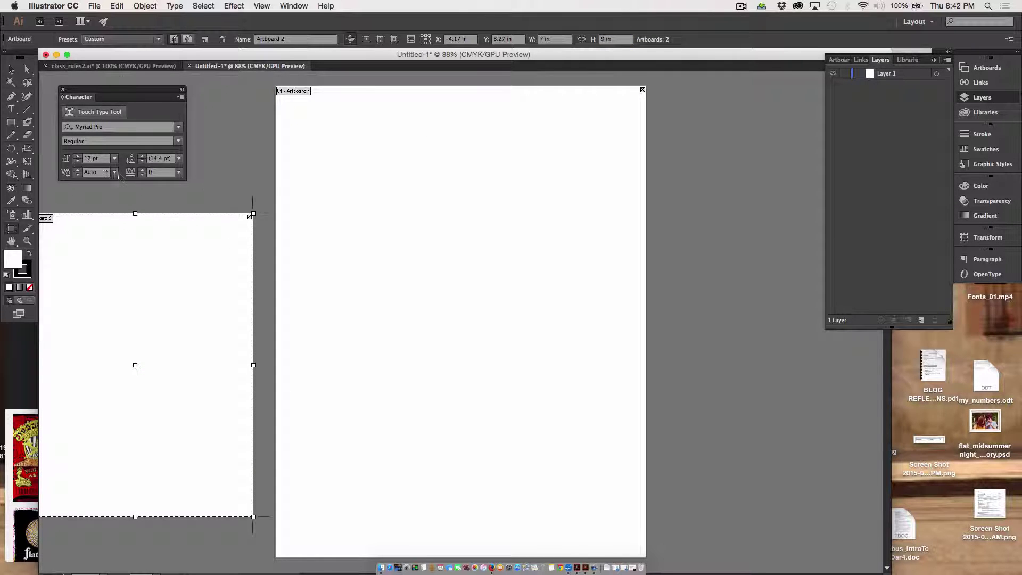
click(11, 69)
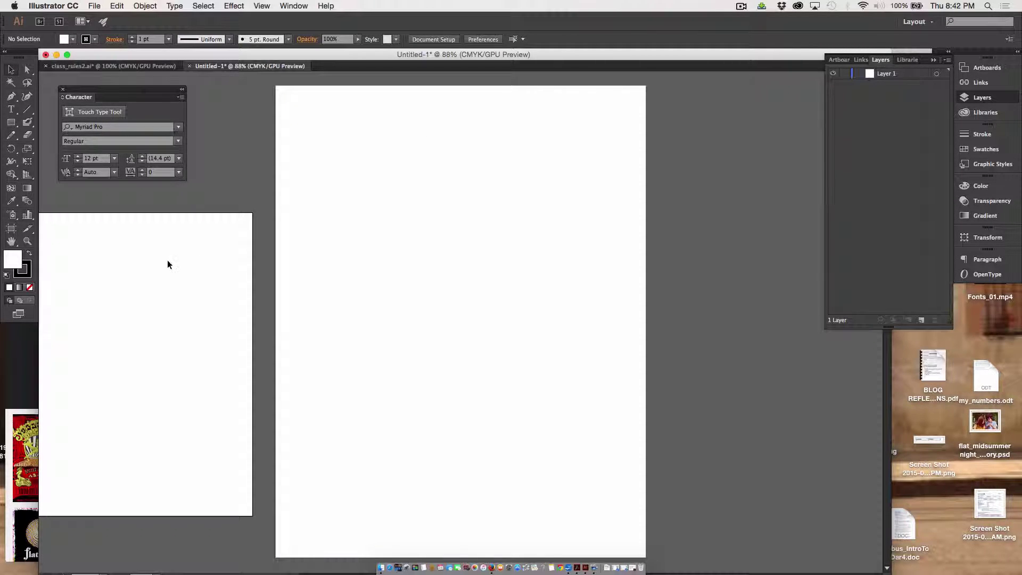
drag(167, 264, 230, 265)
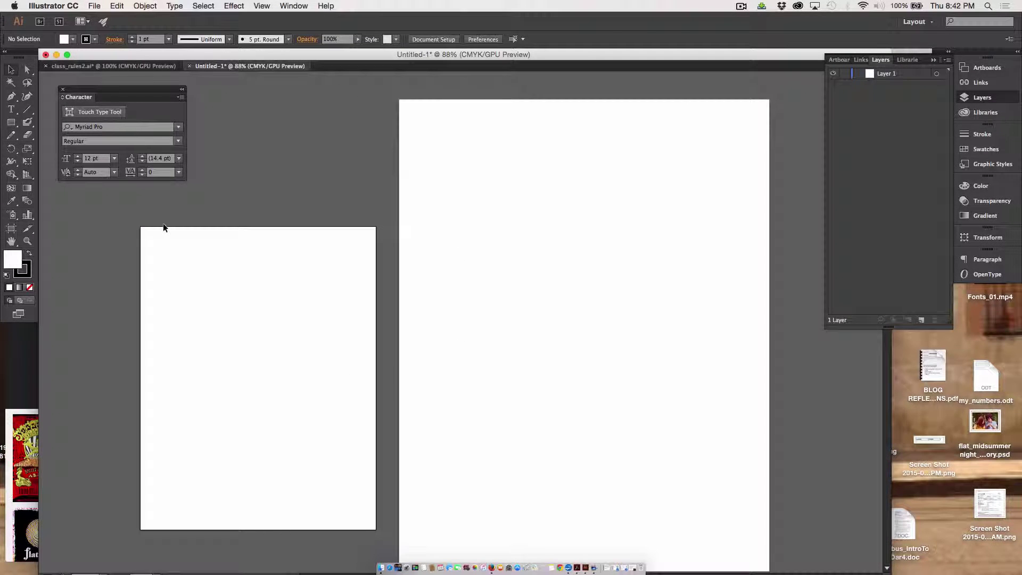
Step: Add the point text "Rock the Vote" at 36 pt near the upper-left corner of the smaller artboard
click(10, 110)
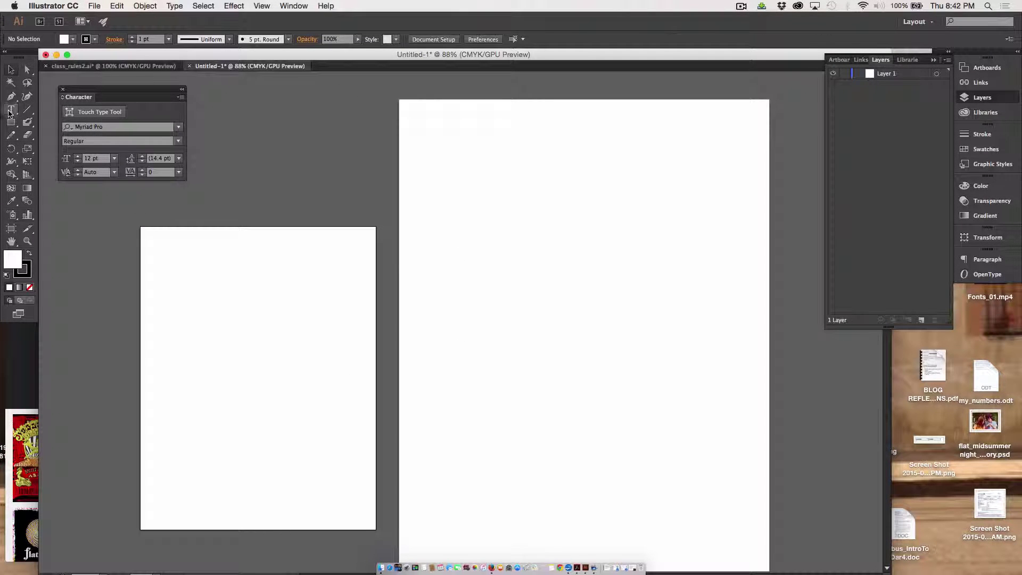
click(178, 269)
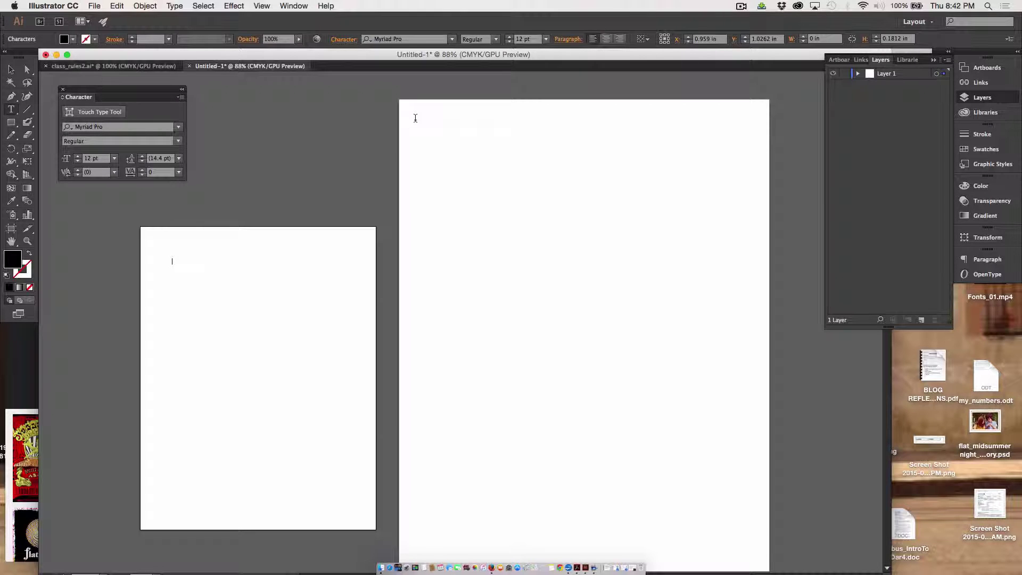
scroll(534, 140, down, 1)
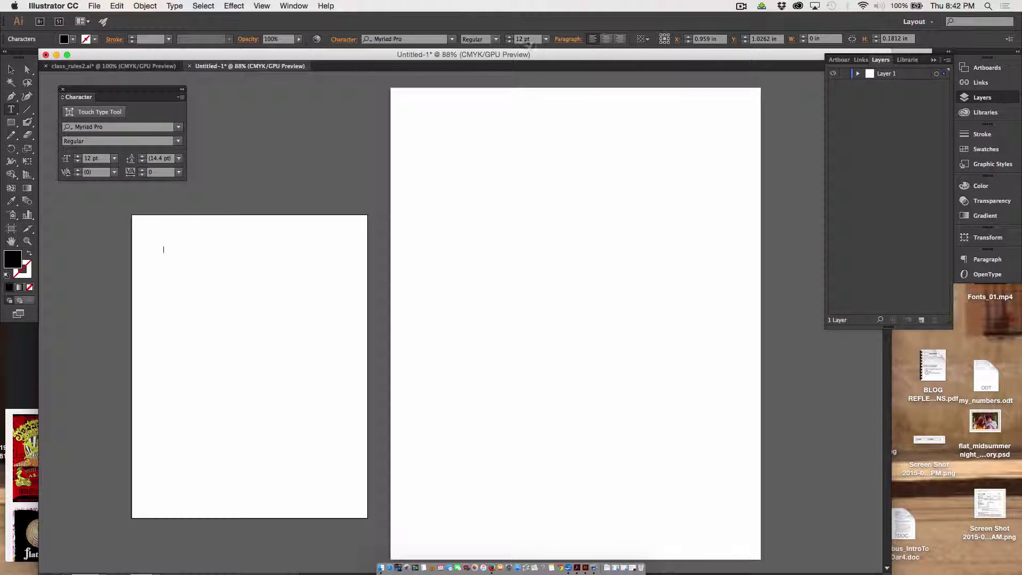
click(547, 39)
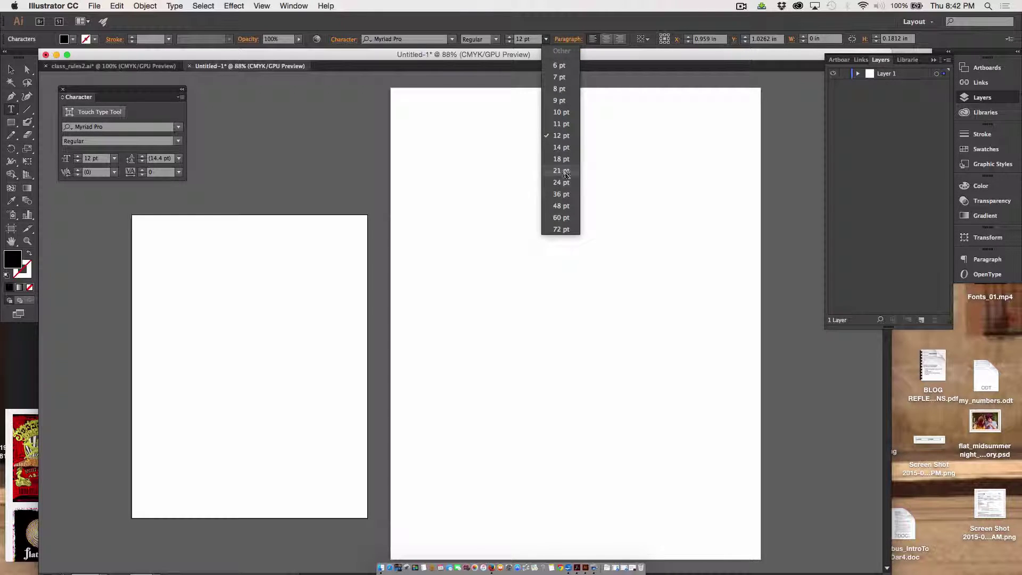
click(564, 195)
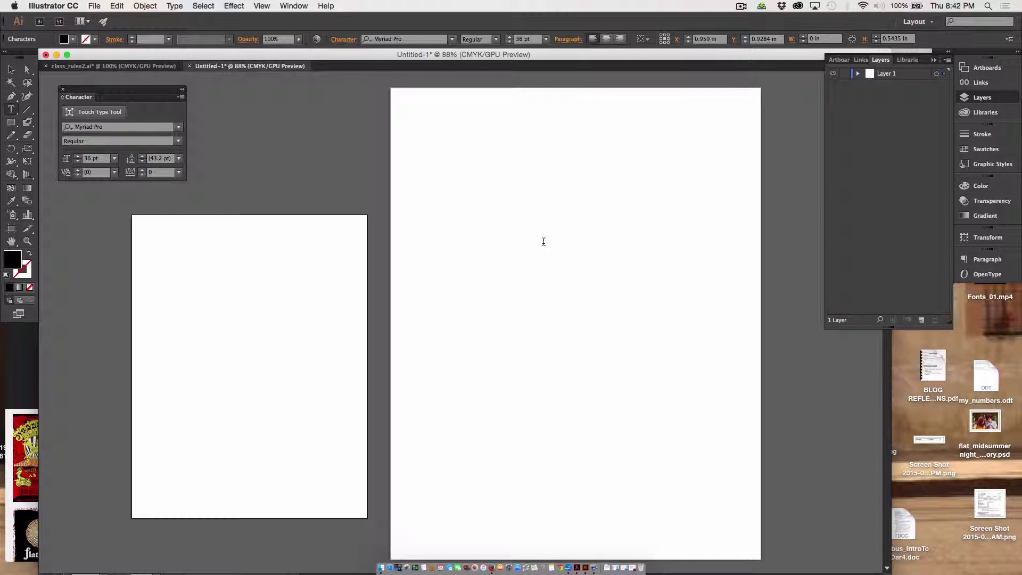
text(Rock the)
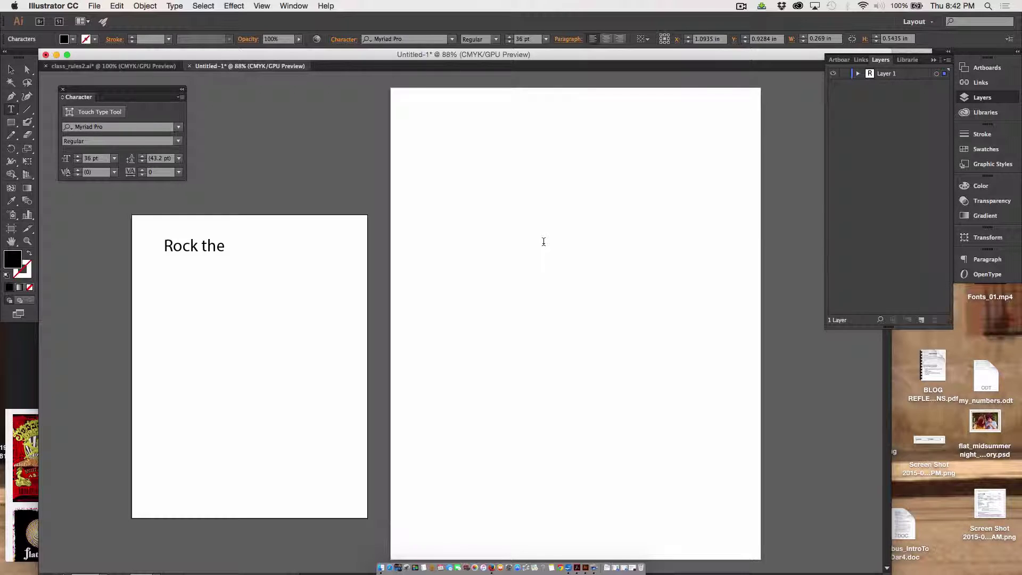
text( Vote)
Step: Nudge the "Rock the Vote" text up and place a duplicate directly below it
click(11, 69)
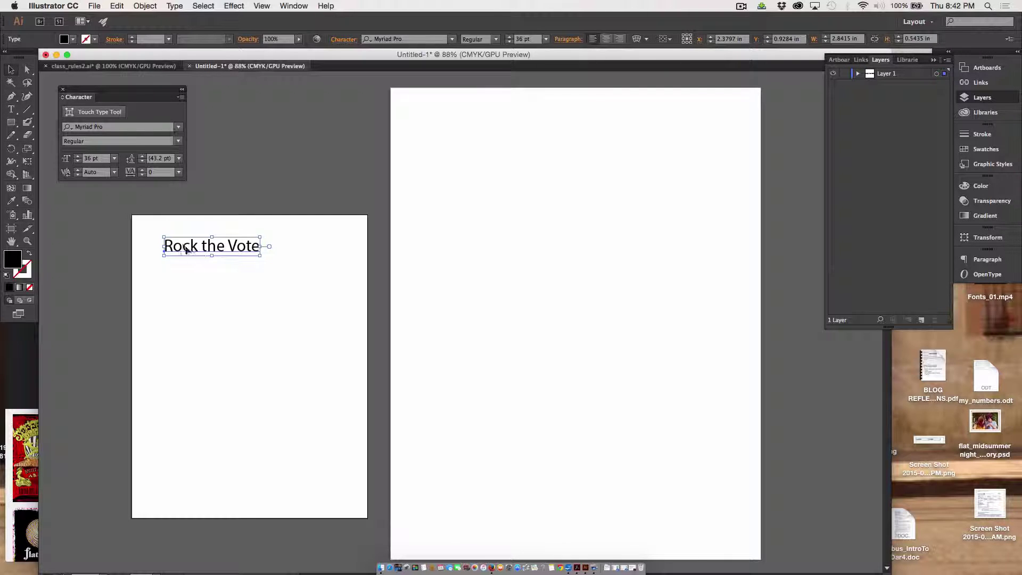
drag(186, 250, 176, 277)
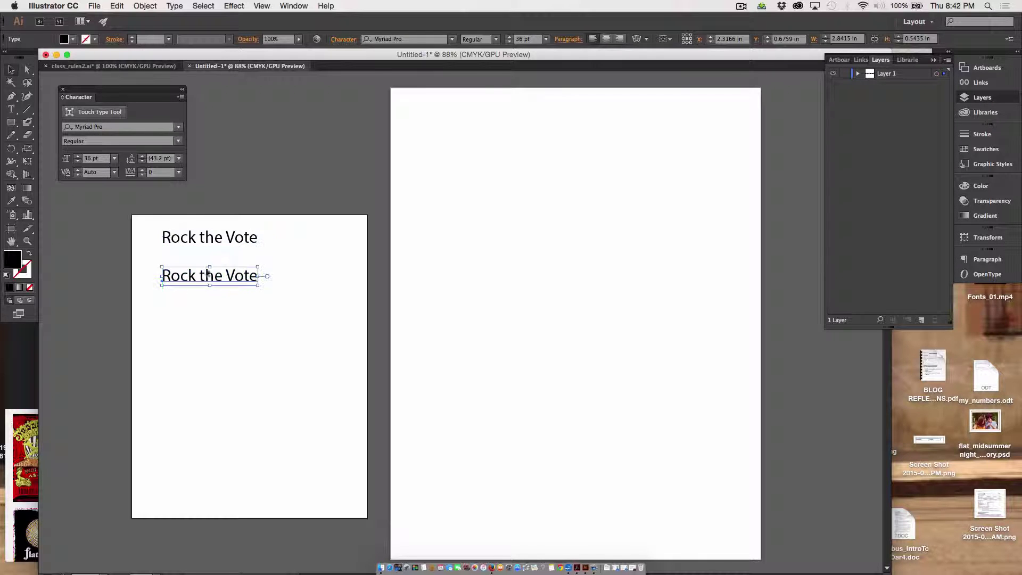
Step: Change the lower text line to read "ROCK the VOTE" and move it slightly closer to the line above
click(11, 109)
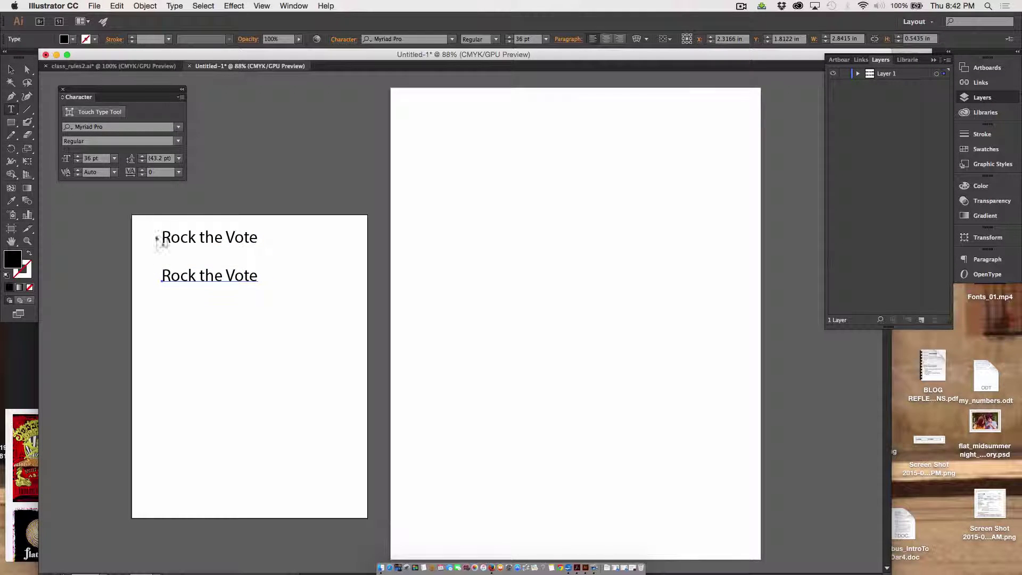
drag(172, 278, 196, 278)
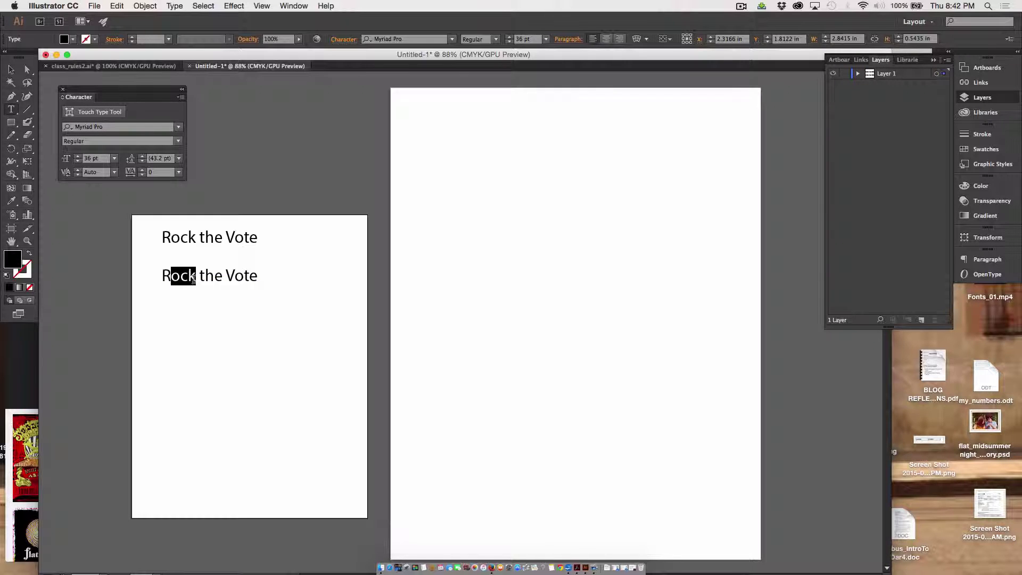
text(OCK)
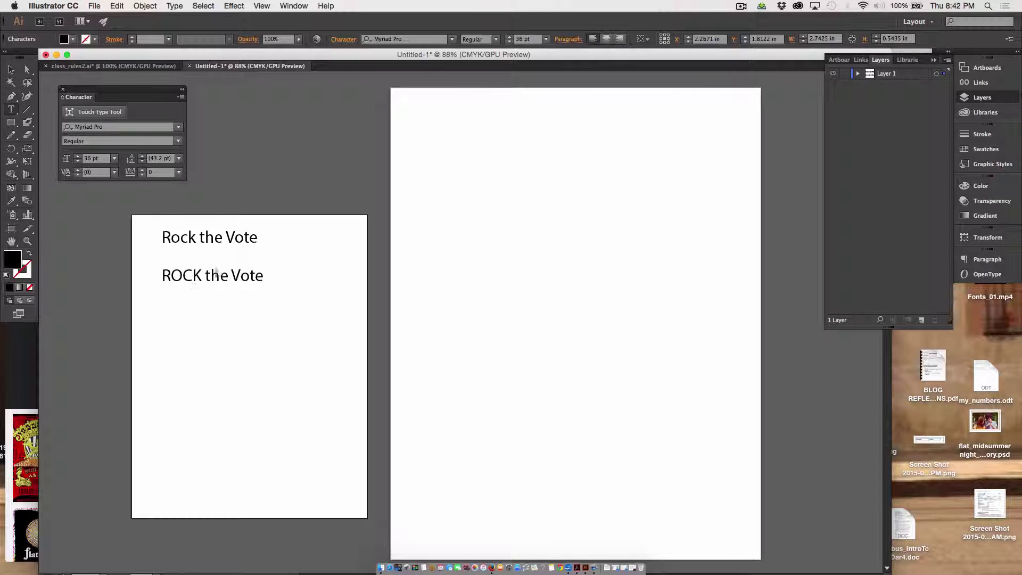
drag(244, 276, 266, 278)
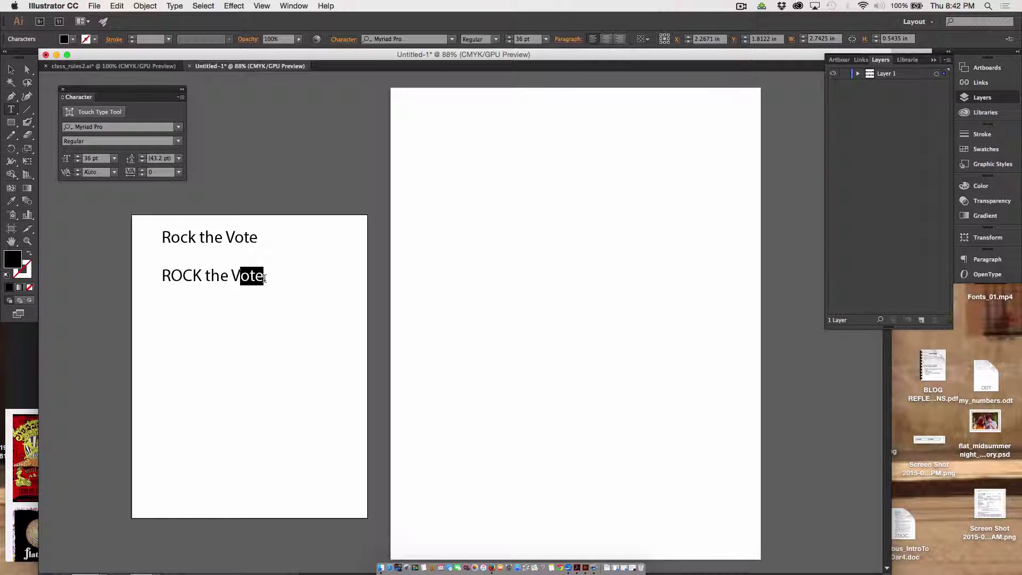
text(OTE)
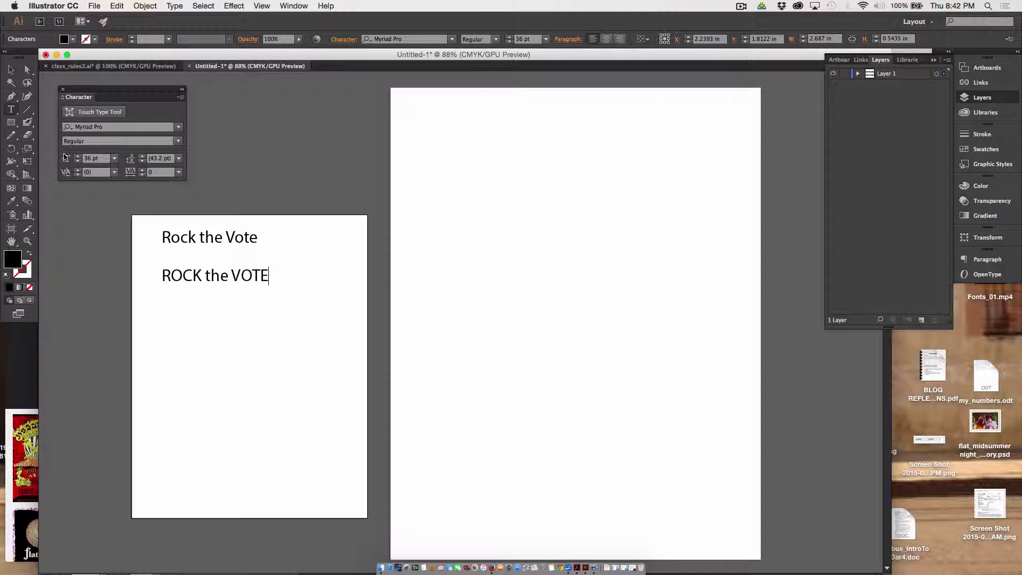
click(10, 70)
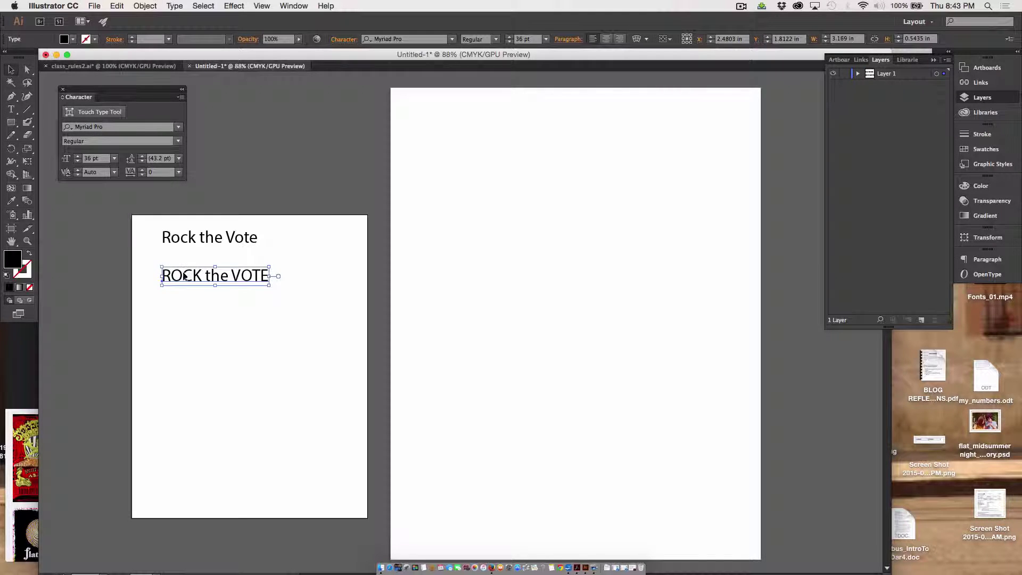
mouse_move(183, 277)
mouse_down()
mouse_move(181, 261)
mouse_move(183, 274)
mouse_up()
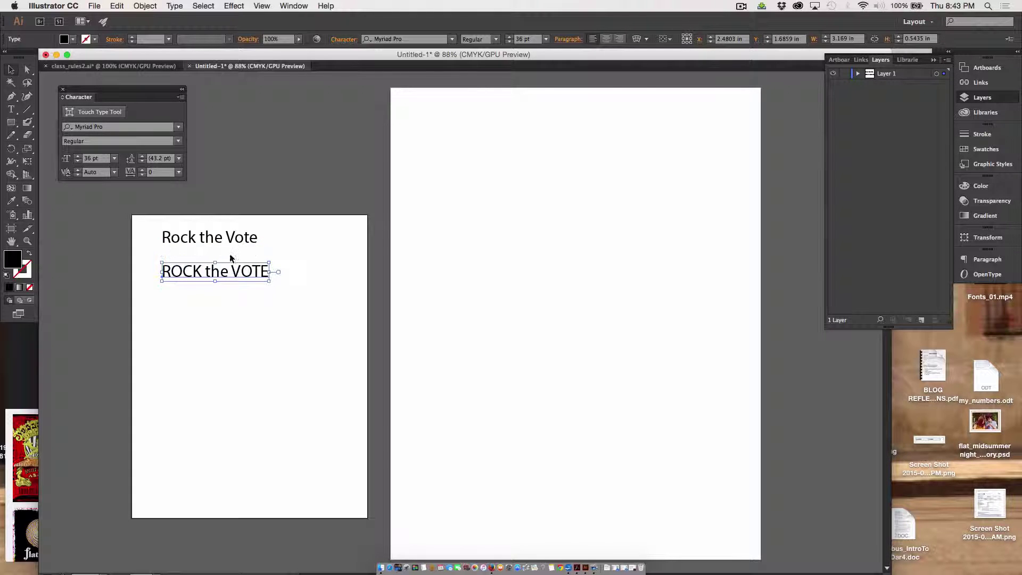
Step: Try the Rosewood Std font on the upper "Rock the Vote" line and undo the font change
click(191, 239)
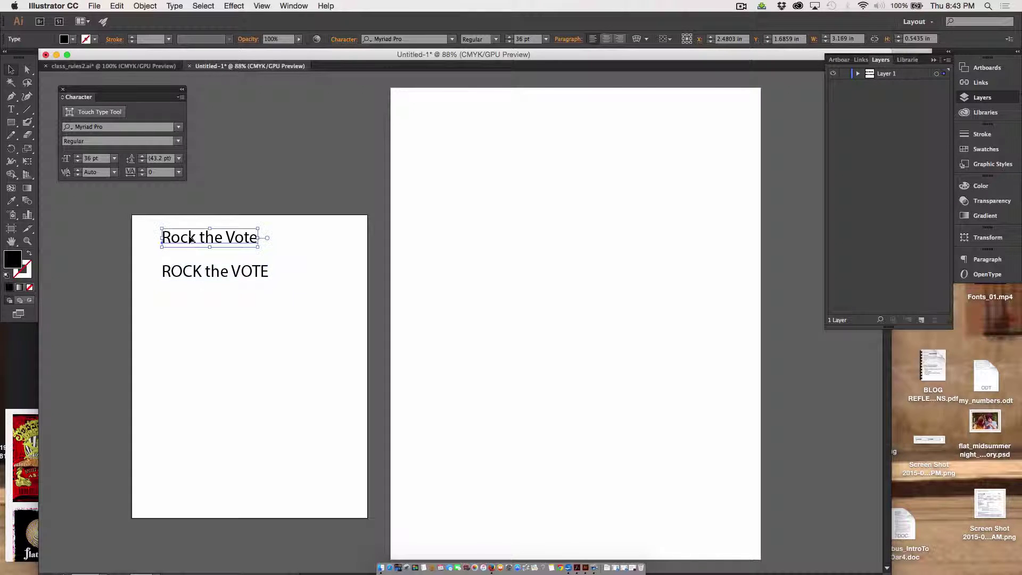
click(450, 41)
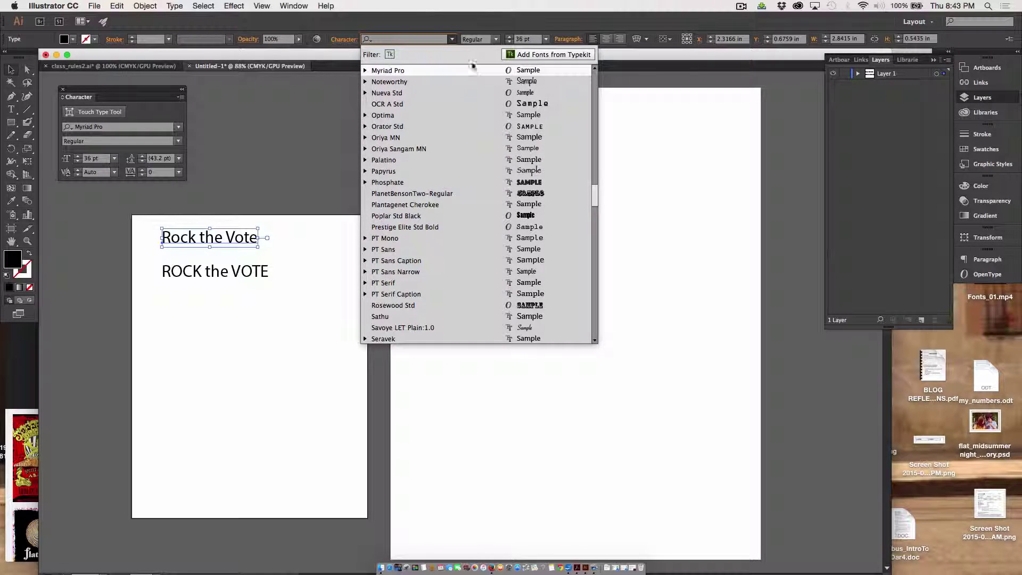
click(493, 308)
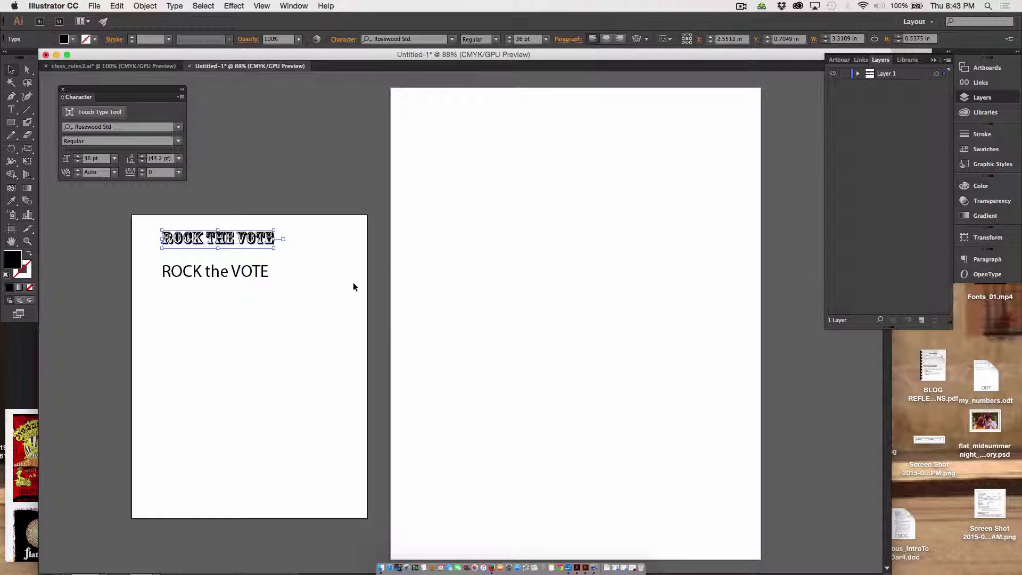
key(super+z)
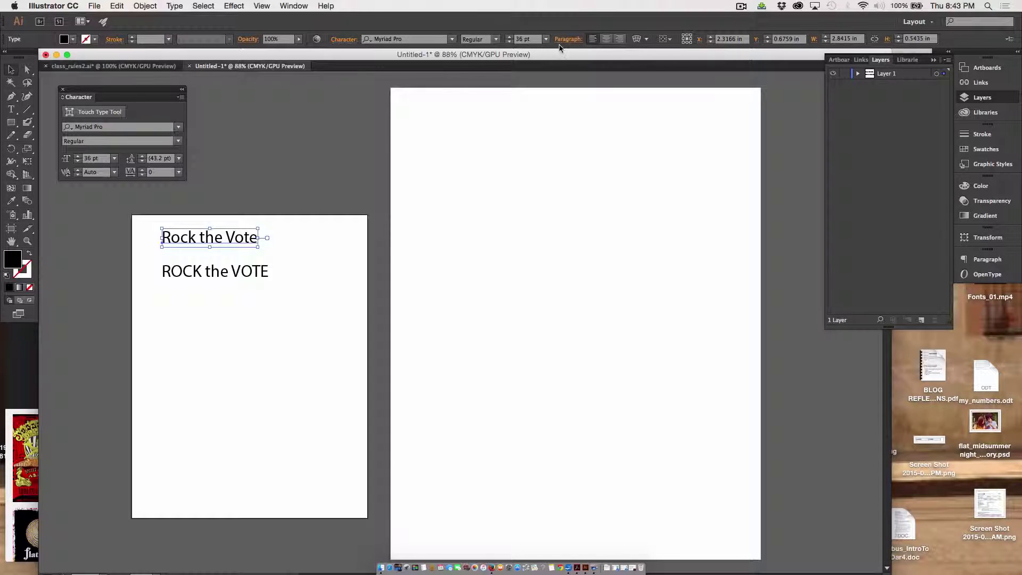
Step: Set the upper "Rock the Vote" line in the ChemyRetro Black font
click(452, 38)
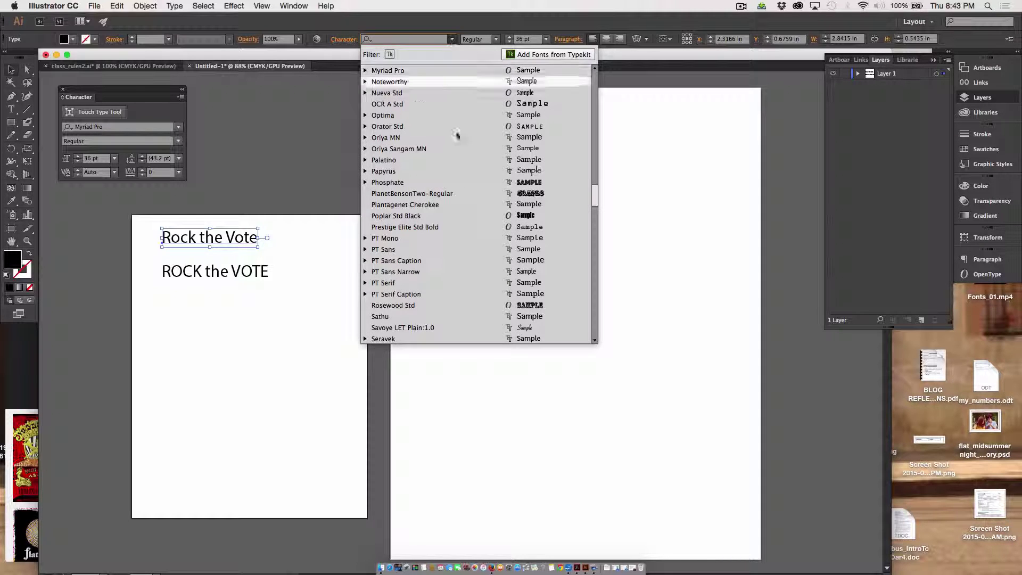
scroll(465, 212, down, 5)
scroll(467, 215, up, 15)
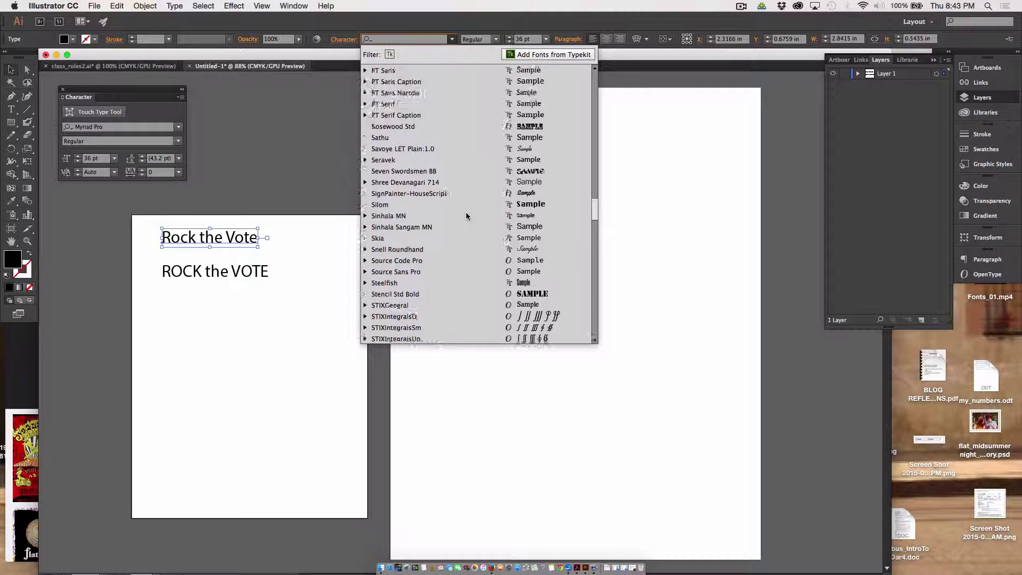
scroll(467, 215, up, 4)
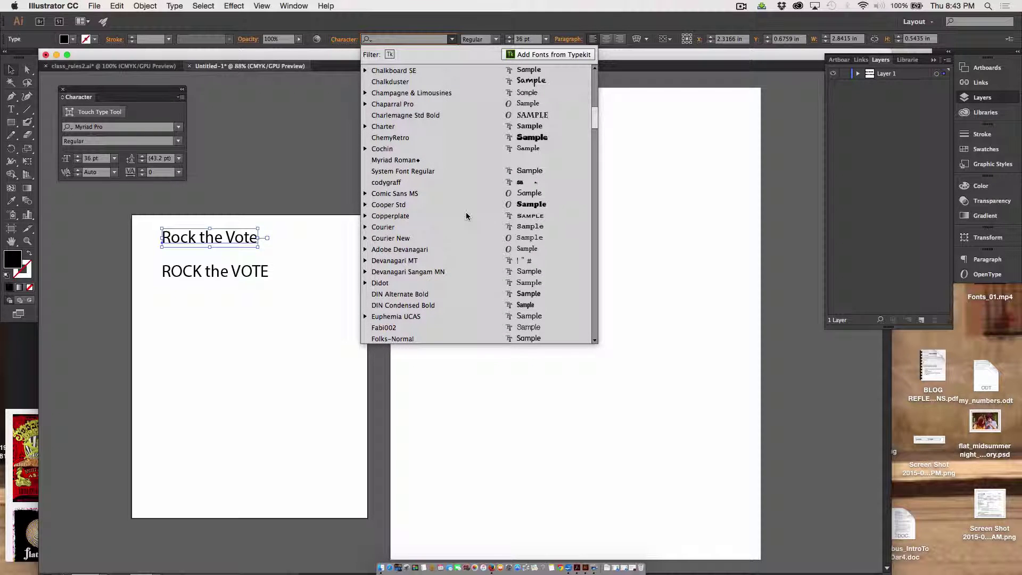
click(521, 142)
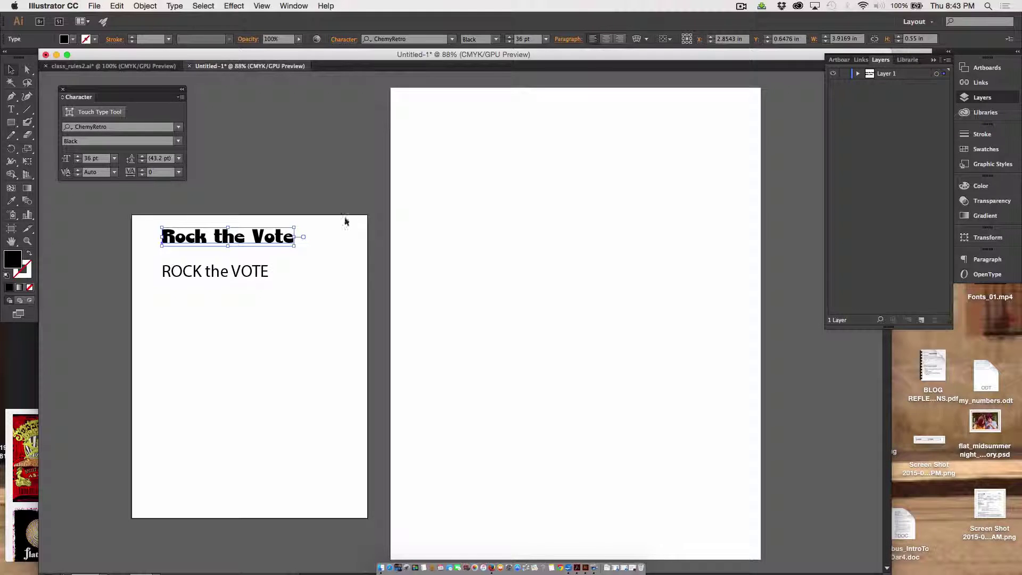
Step: Set the lower "ROCK the VOTE" line in the Mesquite Std Medium font
click(223, 271)
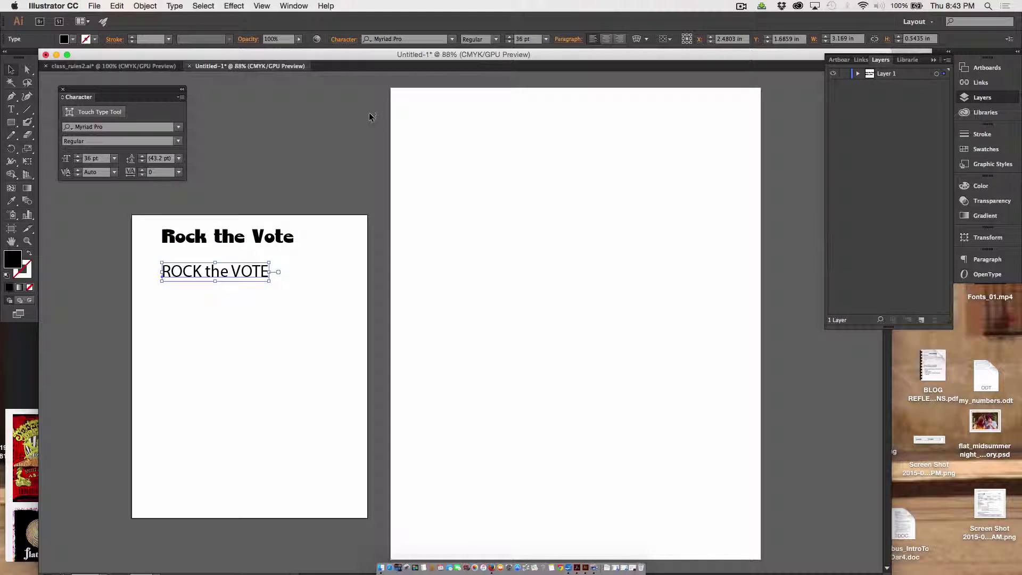
click(451, 40)
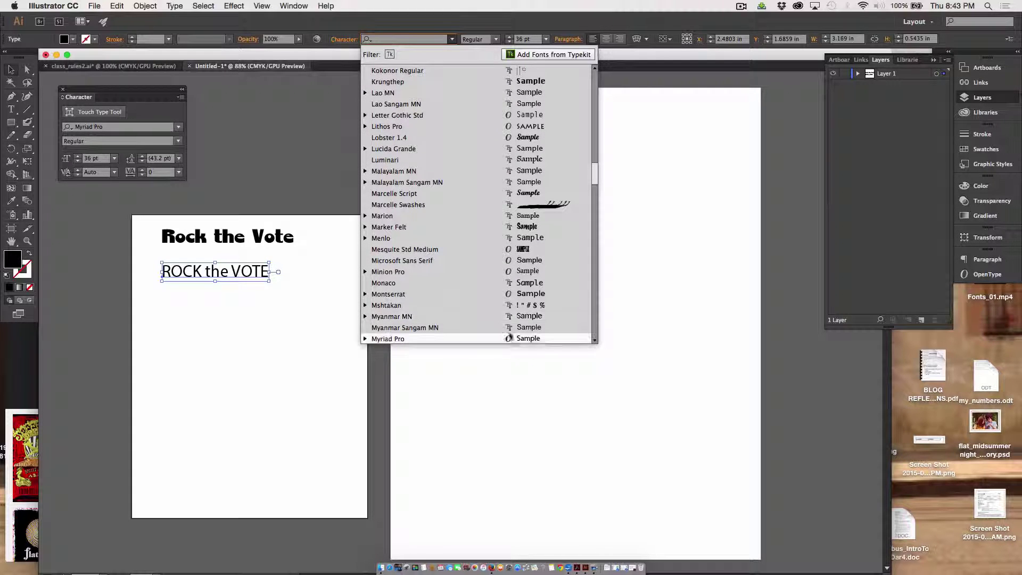
click(502, 250)
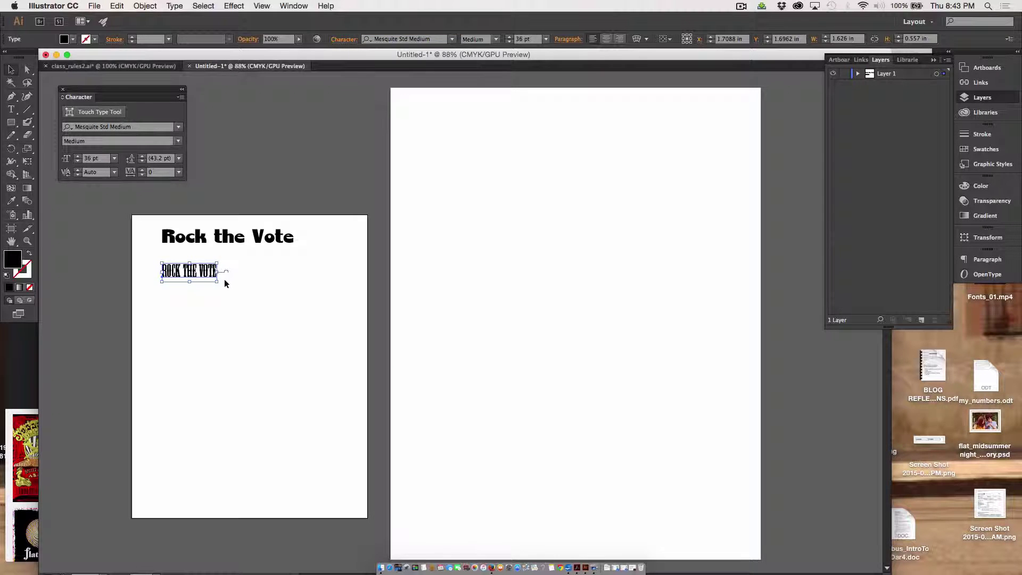
Step: Enlarge the lower "ROCK THE VOTE" line to about 108 pt and position it directly beneath the upper line
drag(218, 282, 326, 352)
drag(243, 286, 242, 271)
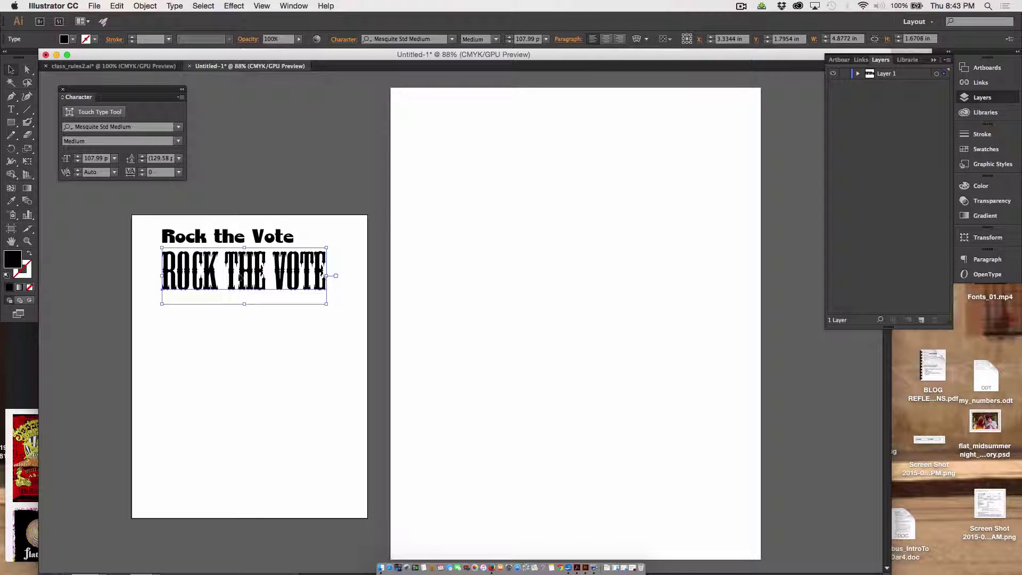
drag(232, 282, 218, 309)
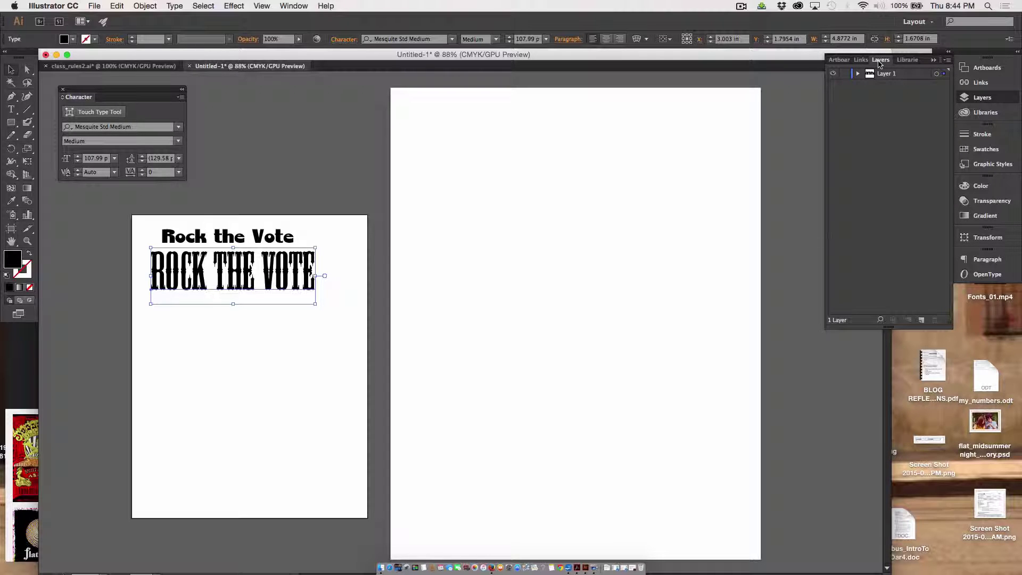
Step: Add a new layer and draw a rising diagonal line about 11.3 in wide and 3.6 in high across the large artboard
click(921, 320)
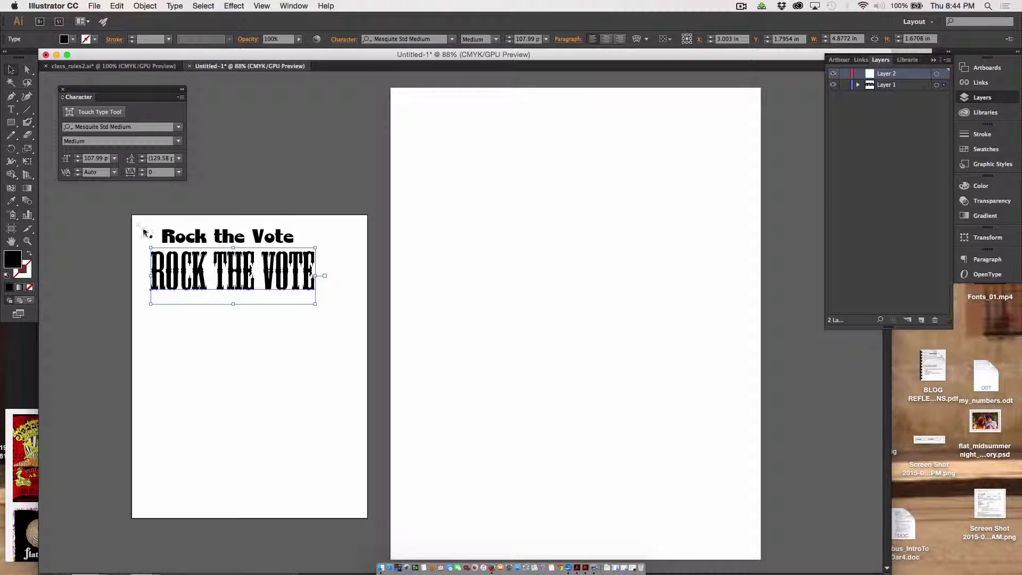
click(28, 110)
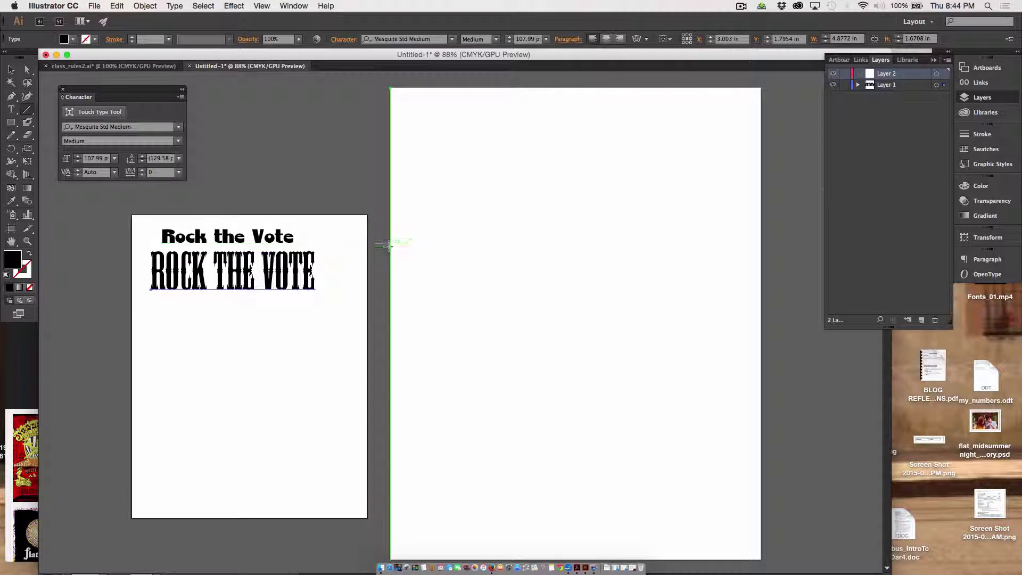
drag(391, 246, 771, 125)
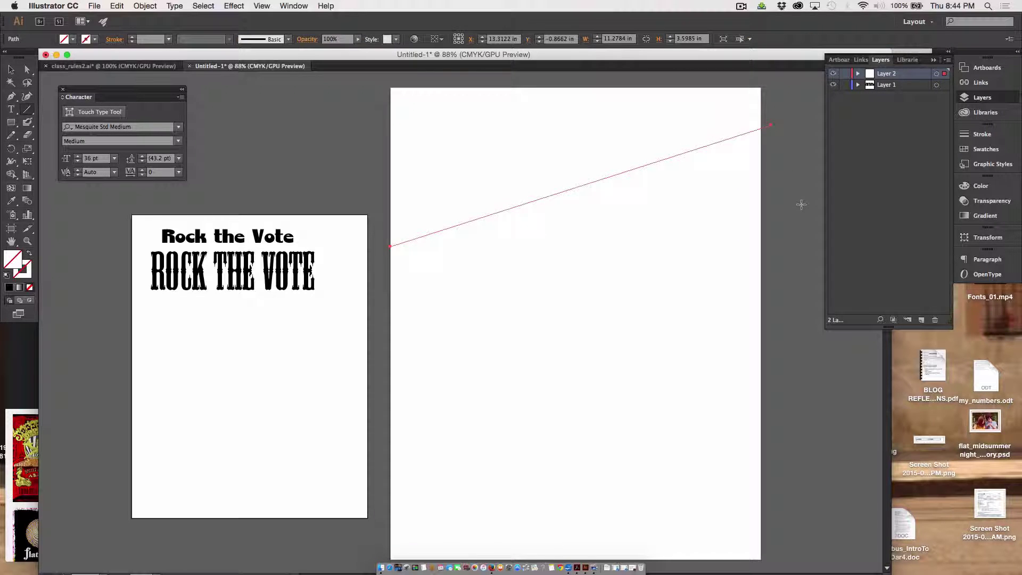
Step: Give the diagonal line a gray A5A5A5 stroke
click(26, 272)
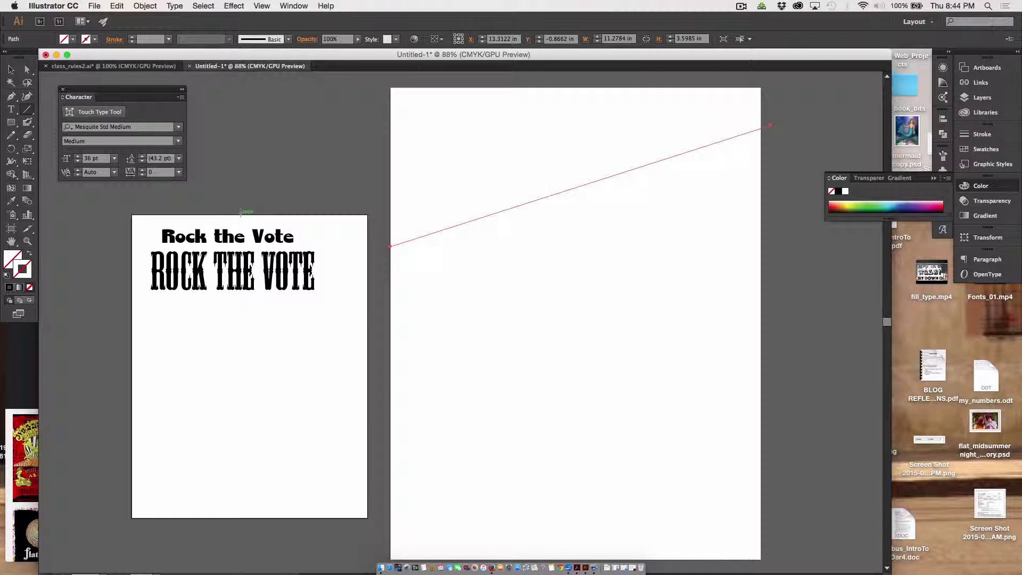
double_click(22, 271)
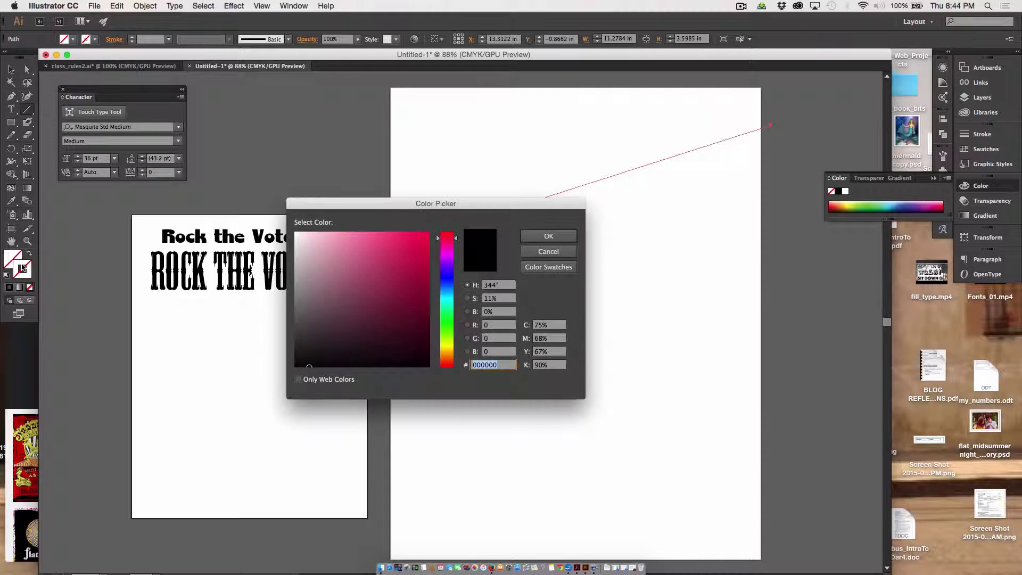
click(302, 259)
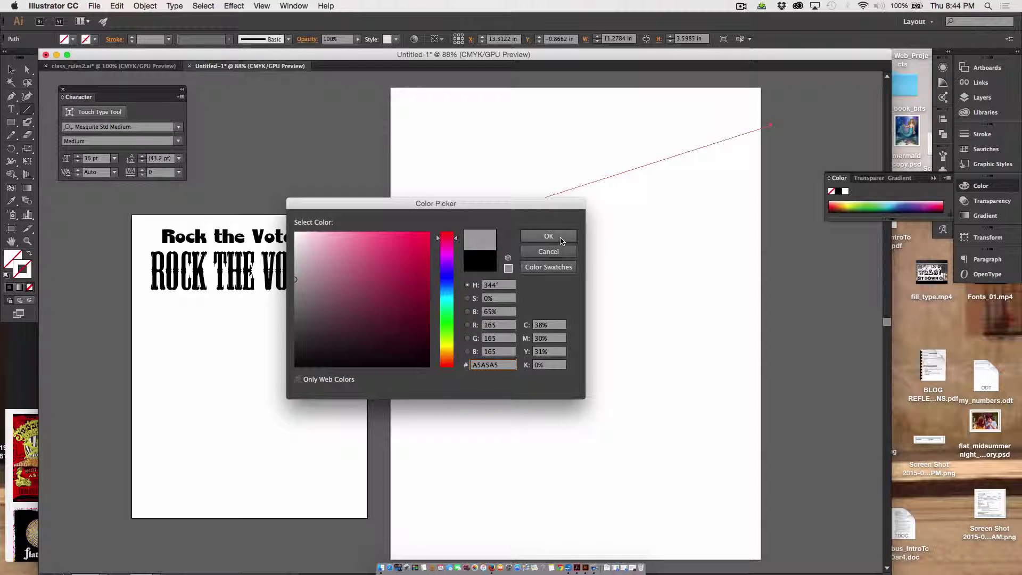
click(548, 236)
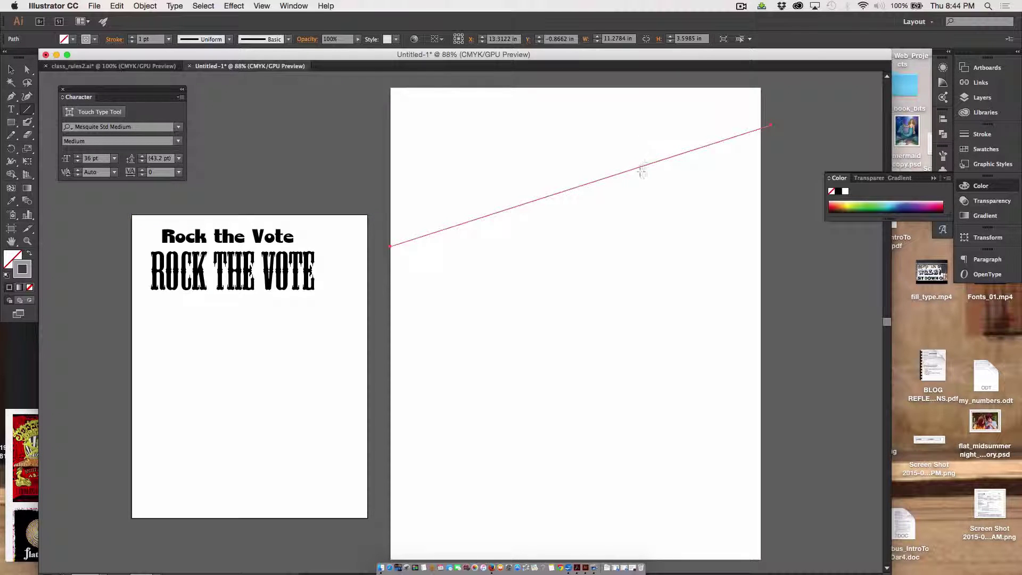
Step: Draw a vertical line about 9.7 in long below the diagonal and a horizontal line about 10.6 in long near the large artboard's lower edge
drag(640, 171, 609, 498)
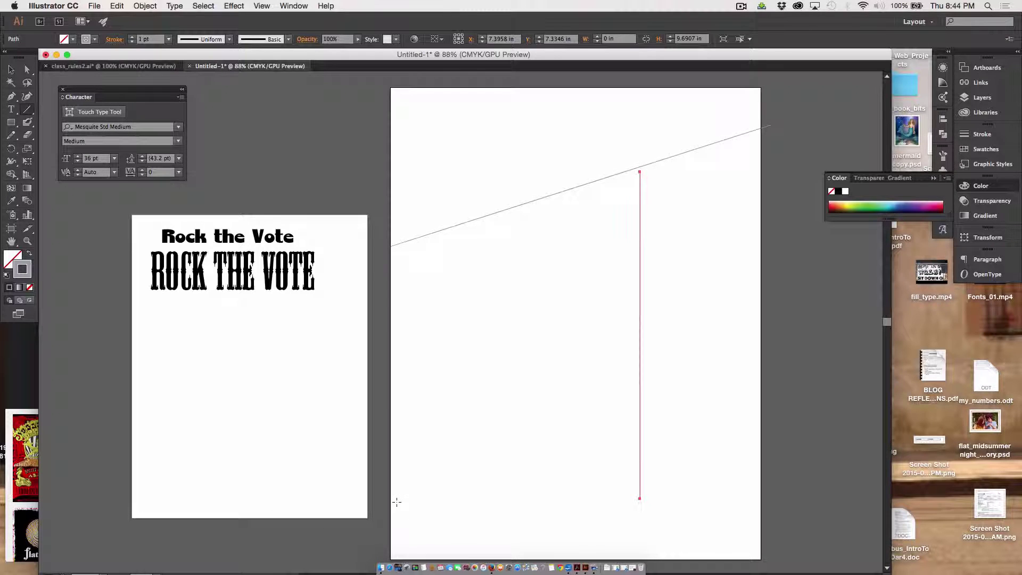
drag(396, 501, 755, 501)
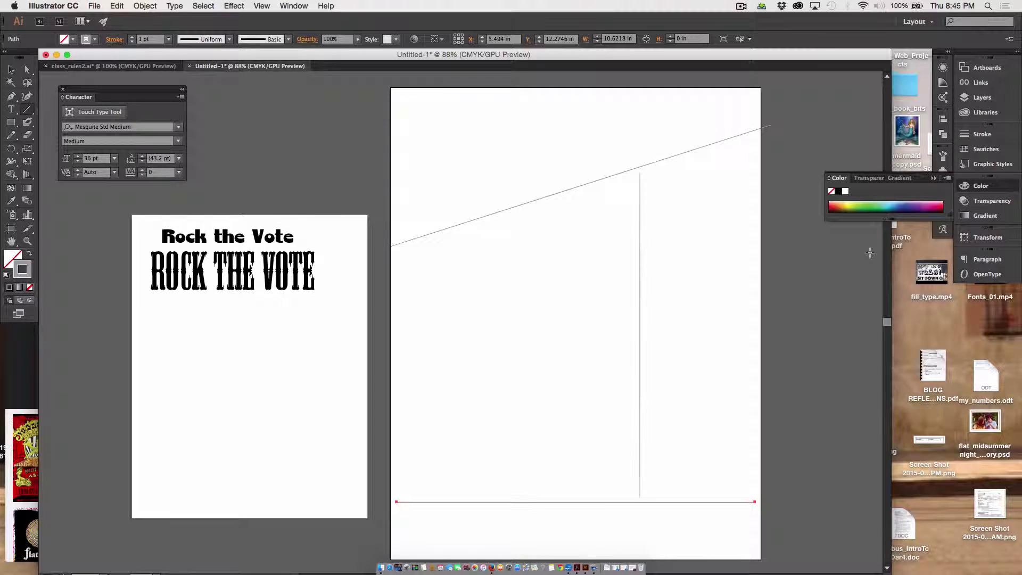
Step: Rename the layer holding the drawn lines "my guides" and lock it
click(982, 99)
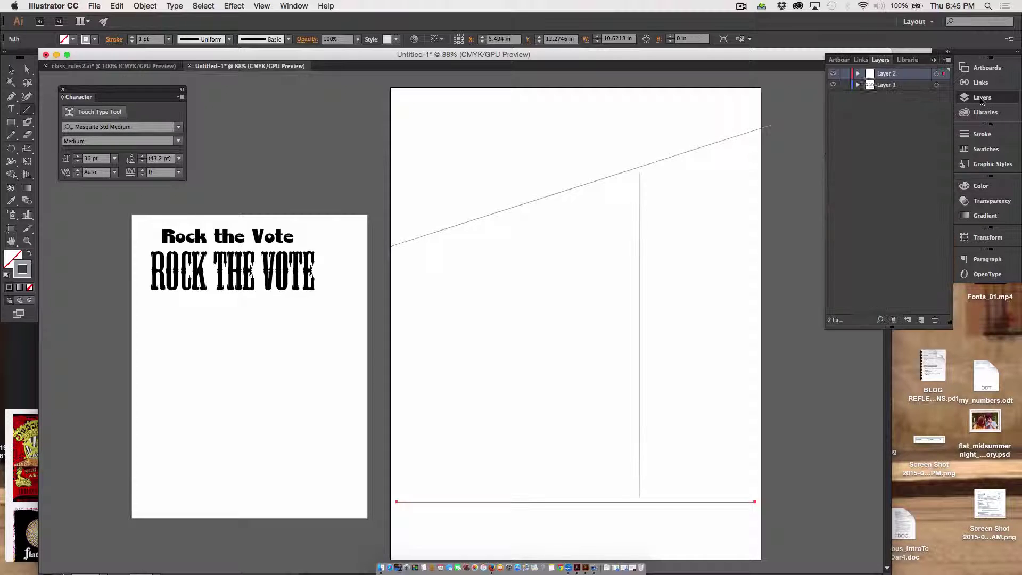
double_click(888, 74)
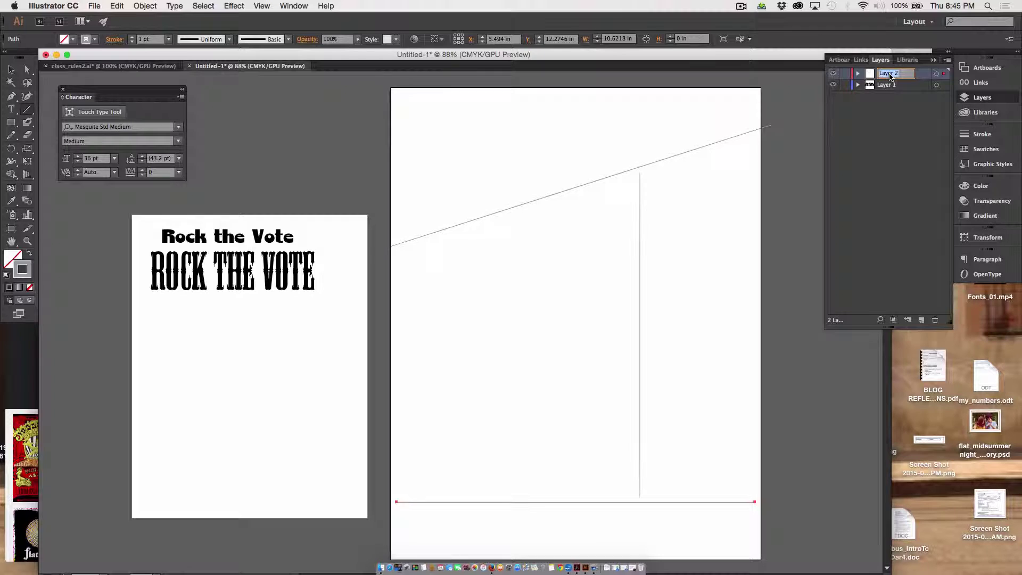
text(my guides)
click(845, 73)
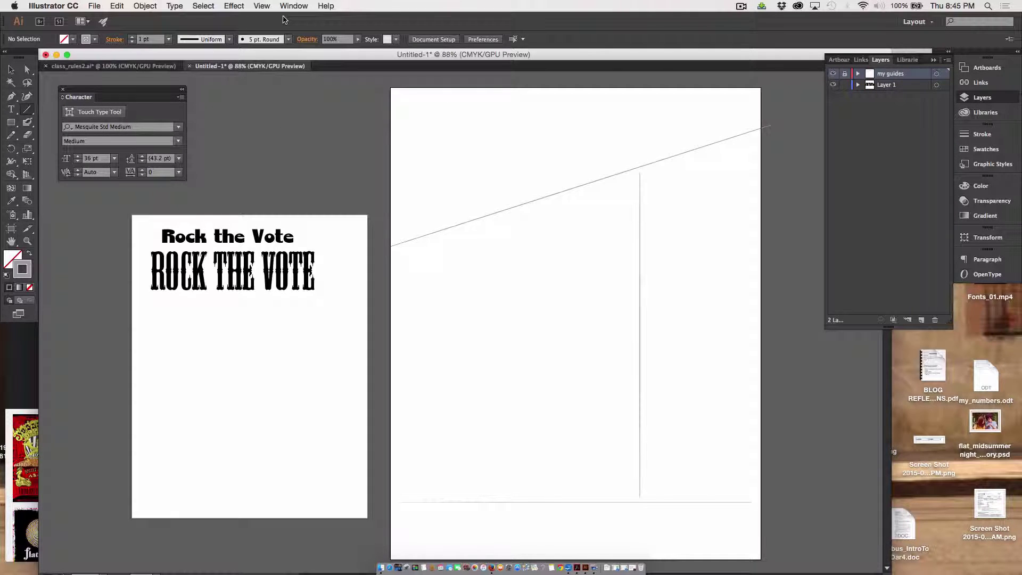
Step: Place a copy of the Mesquite "ROCK THE VOTE" text on the large artboard above the diagonal guide
click(12, 70)
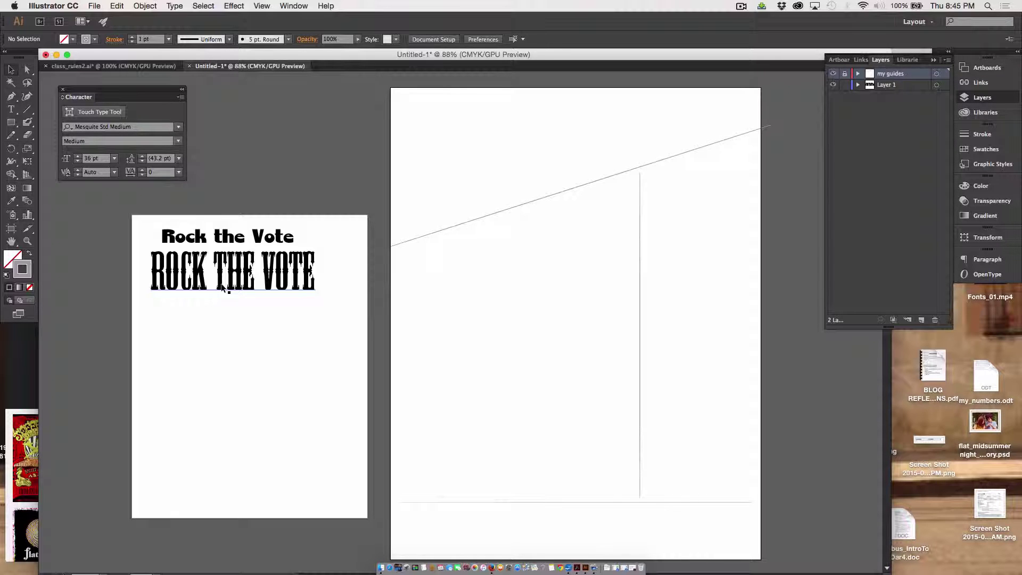
drag(223, 288, 478, 176)
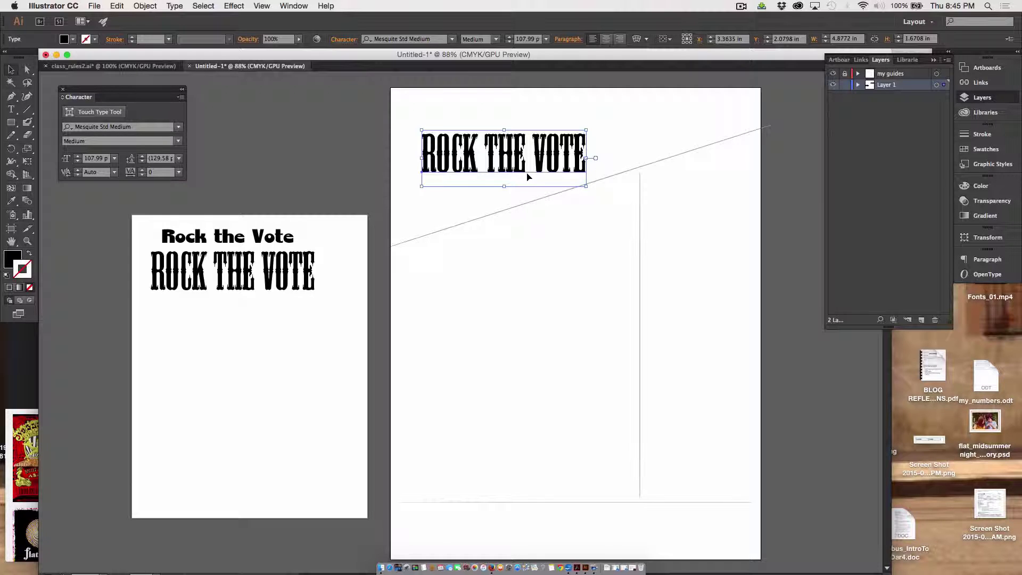
click(647, 40)
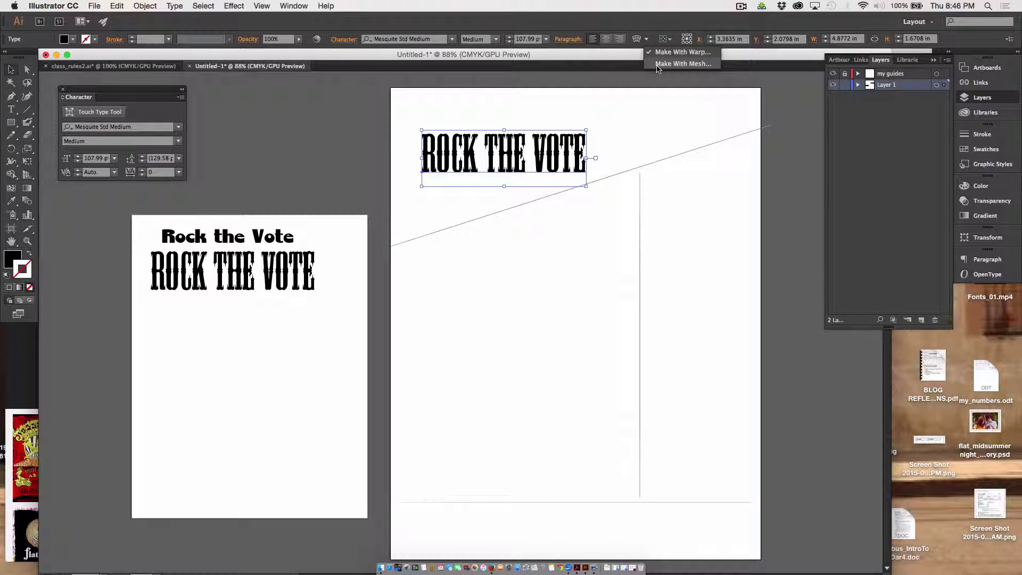
click(658, 64)
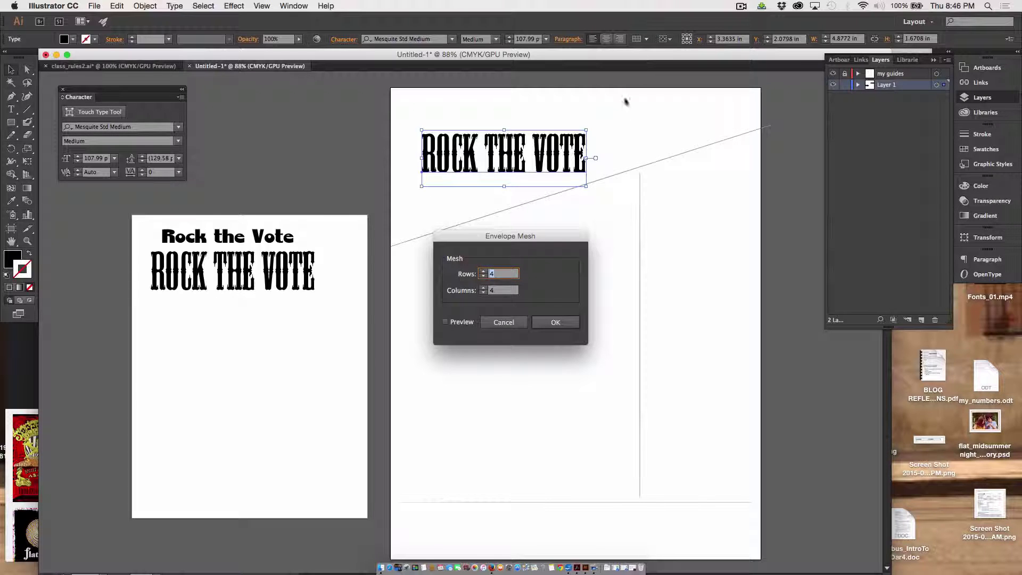
drag(536, 237, 717, 92)
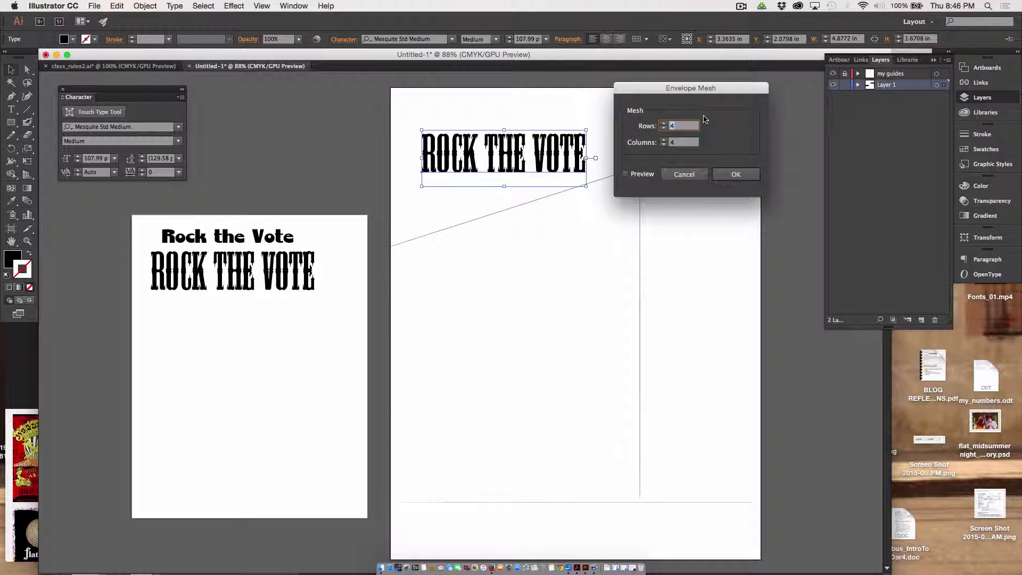
click(682, 175)
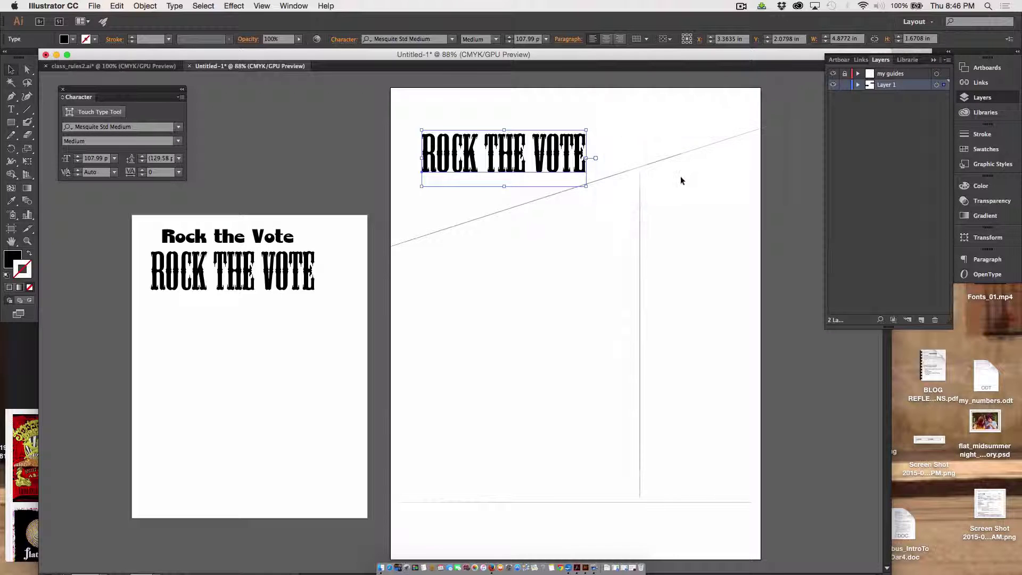
Step: Start an envelope warp on the copied "ROCK THE VOTE" text with the Arc Upper style and preview it
click(649, 39)
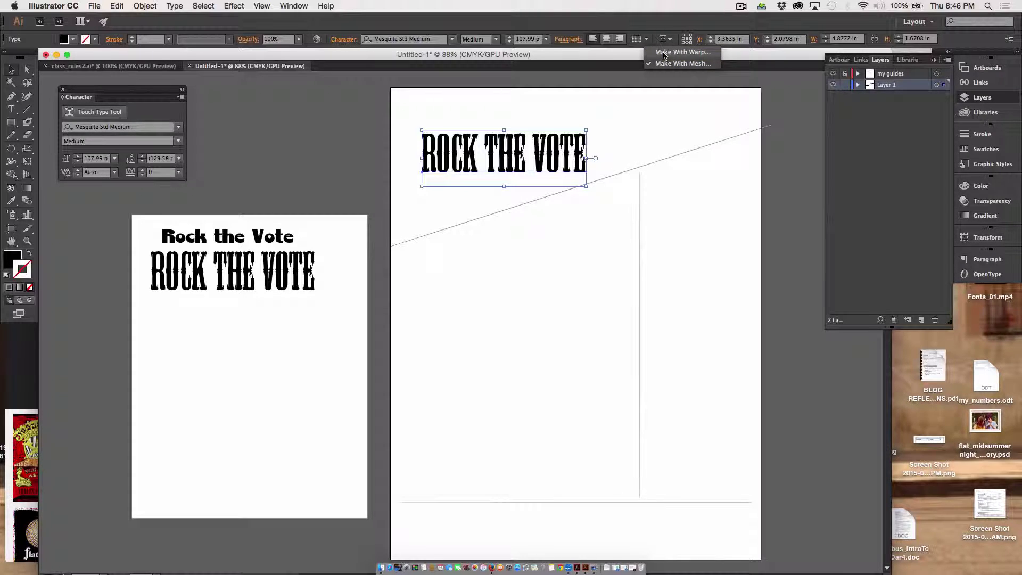
click(664, 53)
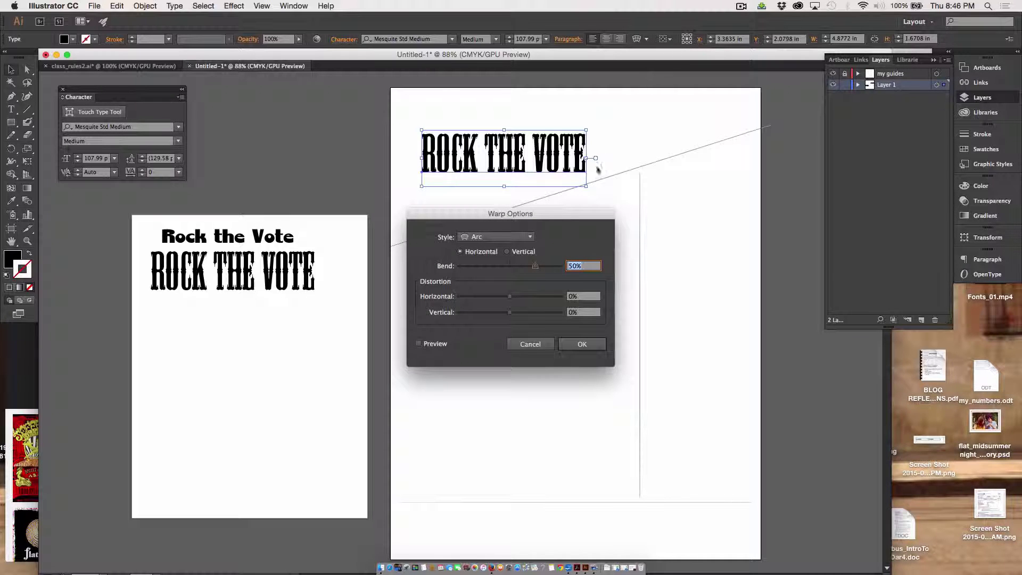
drag(555, 219, 599, 217)
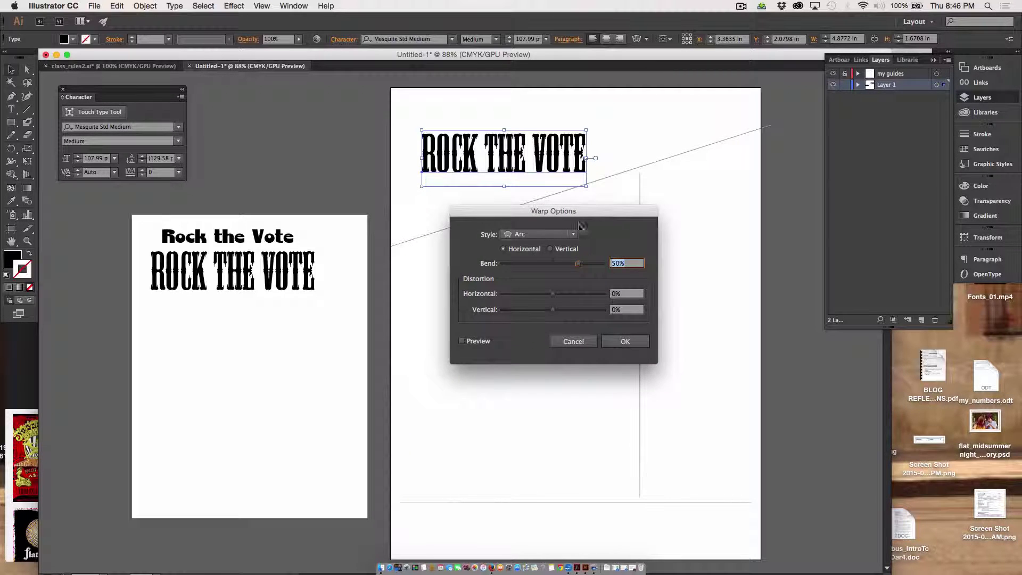
click(554, 233)
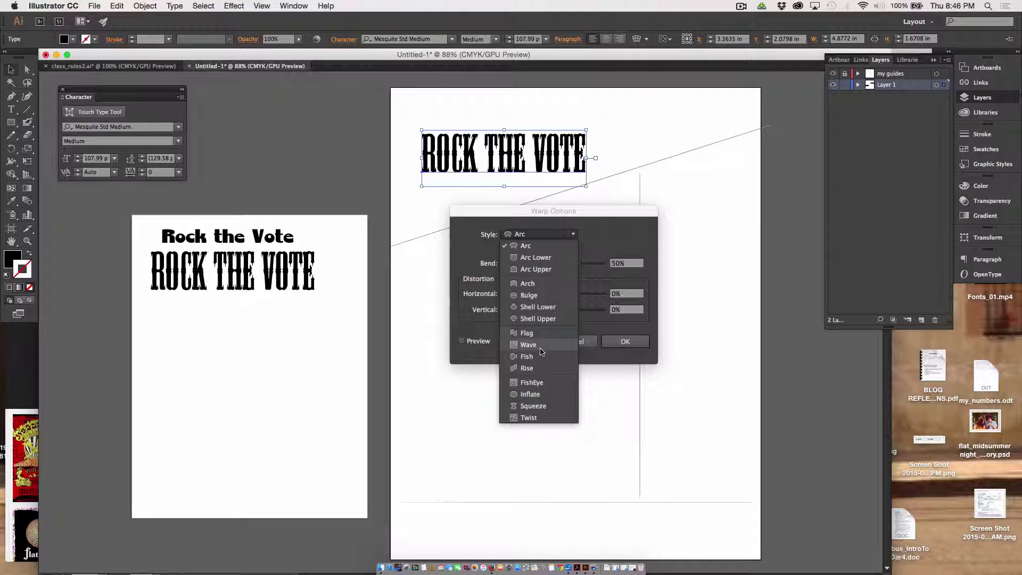
click(534, 270)
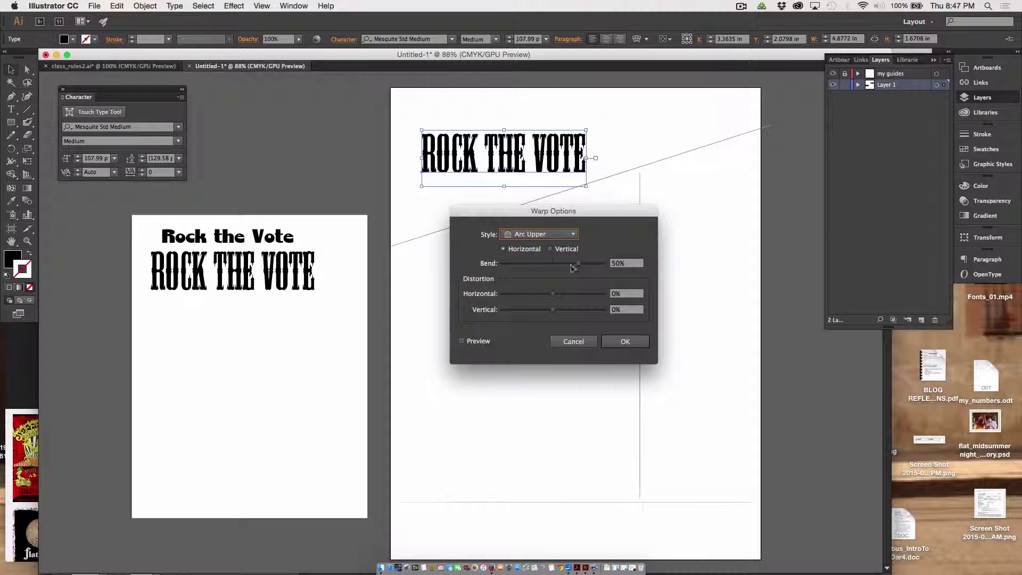
click(462, 340)
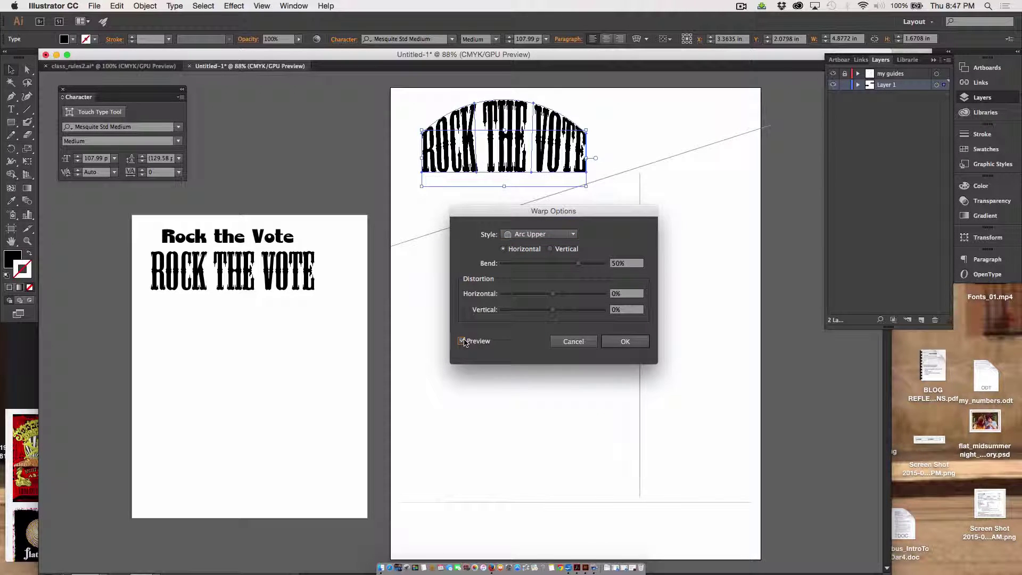
Step: Set the warp's bend to 0%, horizontal distortion to -54% and vertical distortion to 0%, and apply it to the text
click(578, 265)
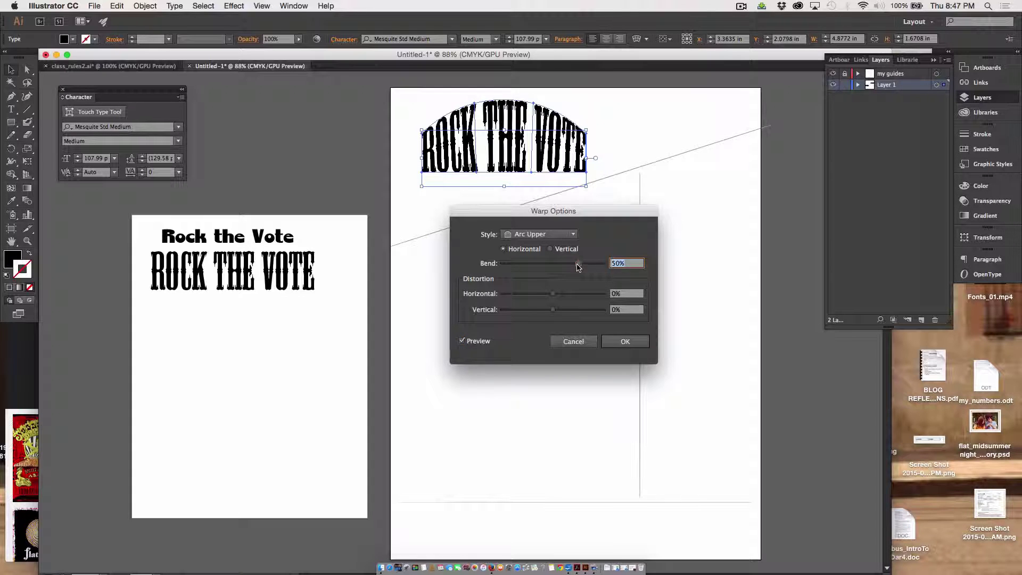
drag(578, 265, 524, 296)
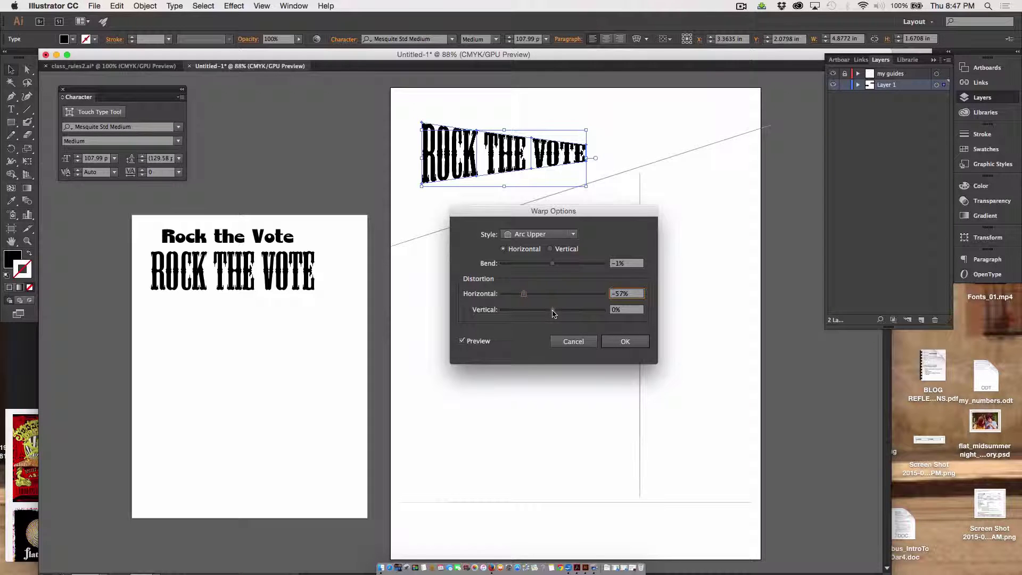
drag(553, 314, 548, 312)
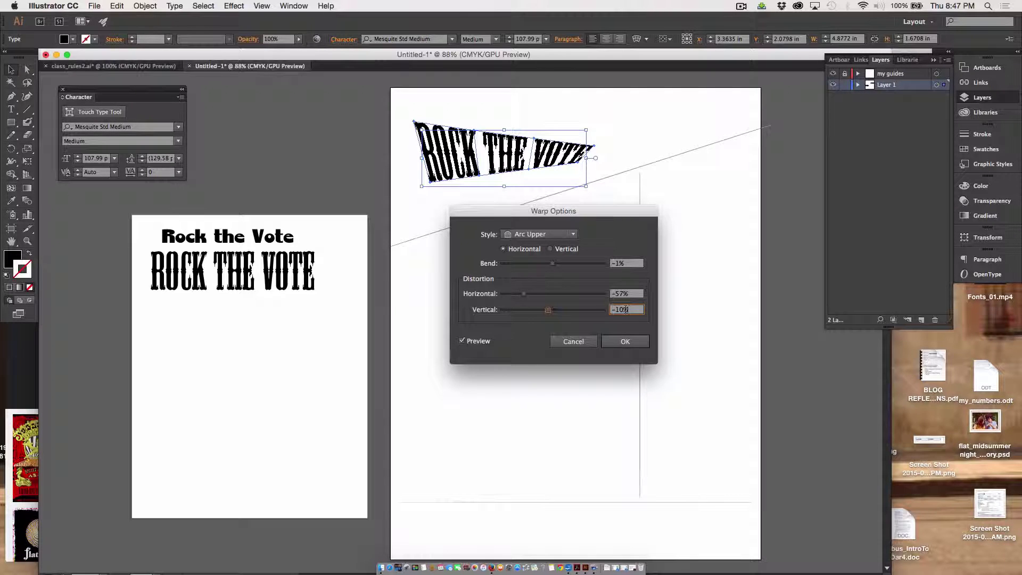
drag(626, 310, 581, 303)
click(554, 267)
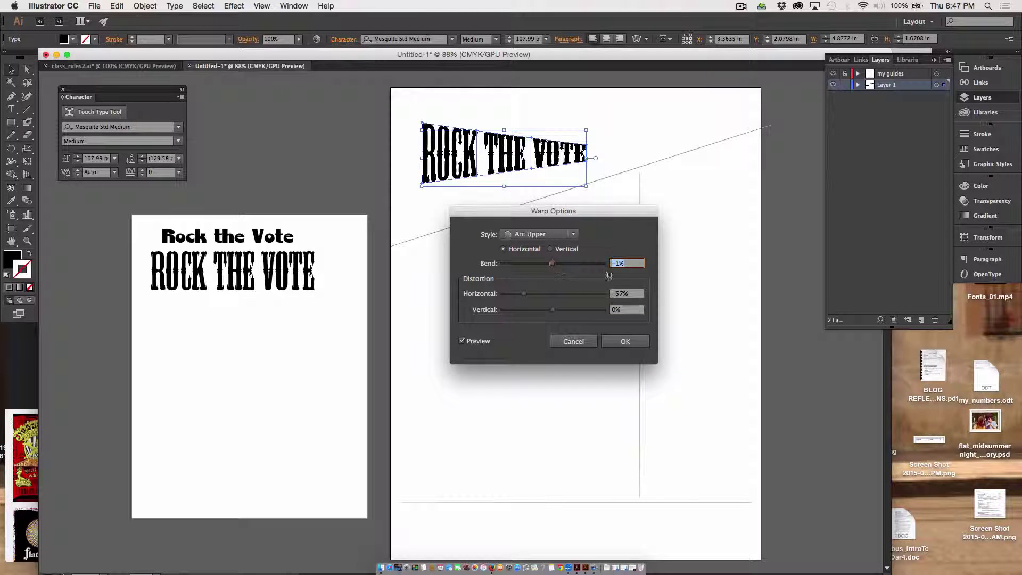
text(0)
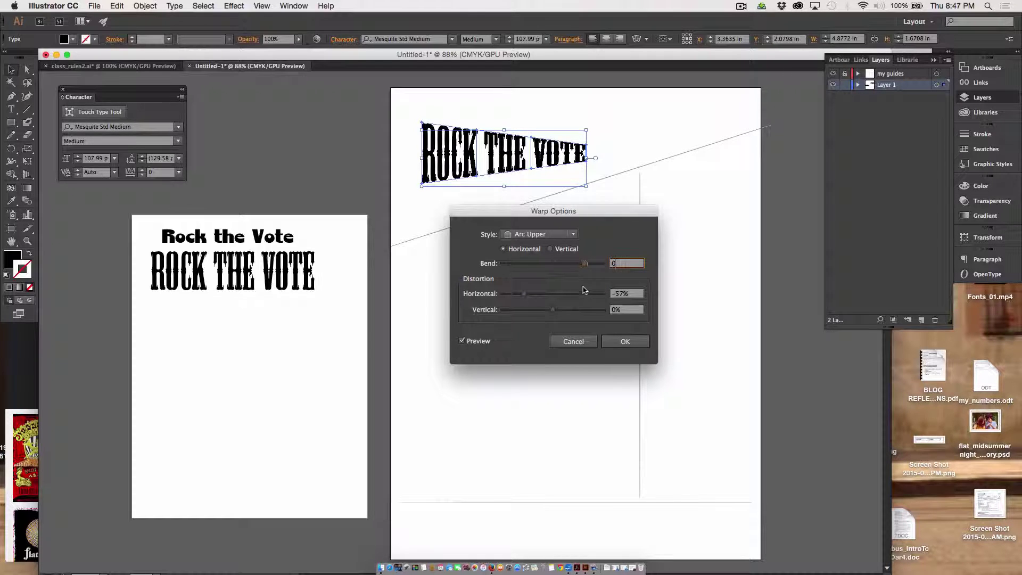
drag(524, 296, 526, 298)
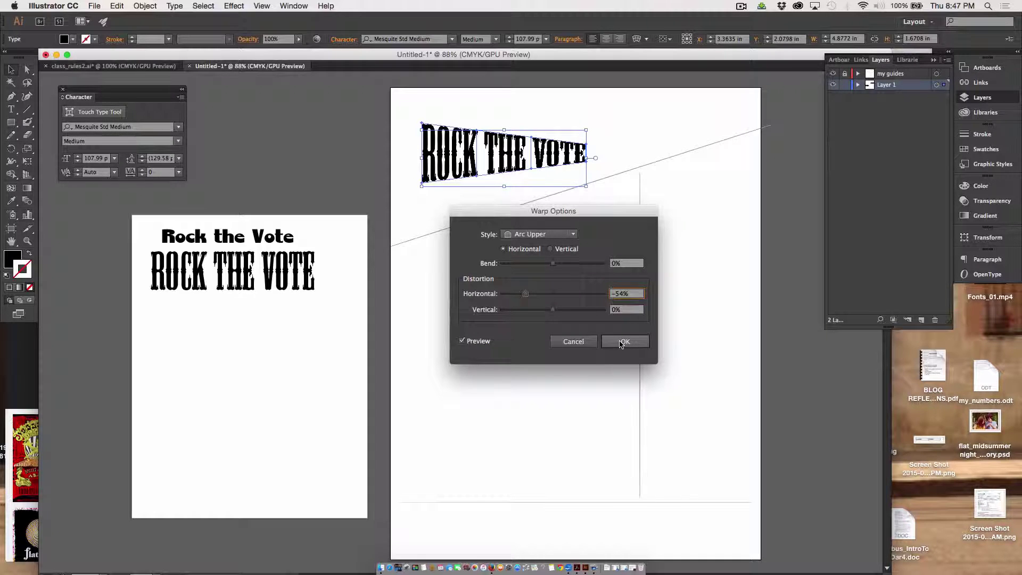
click(622, 342)
Step: Move, rotate and enlarge the warped "ROCK THE VOTE" to about 9.5 in wide so its baseline follows the diagonal guide
drag(462, 172, 457, 216)
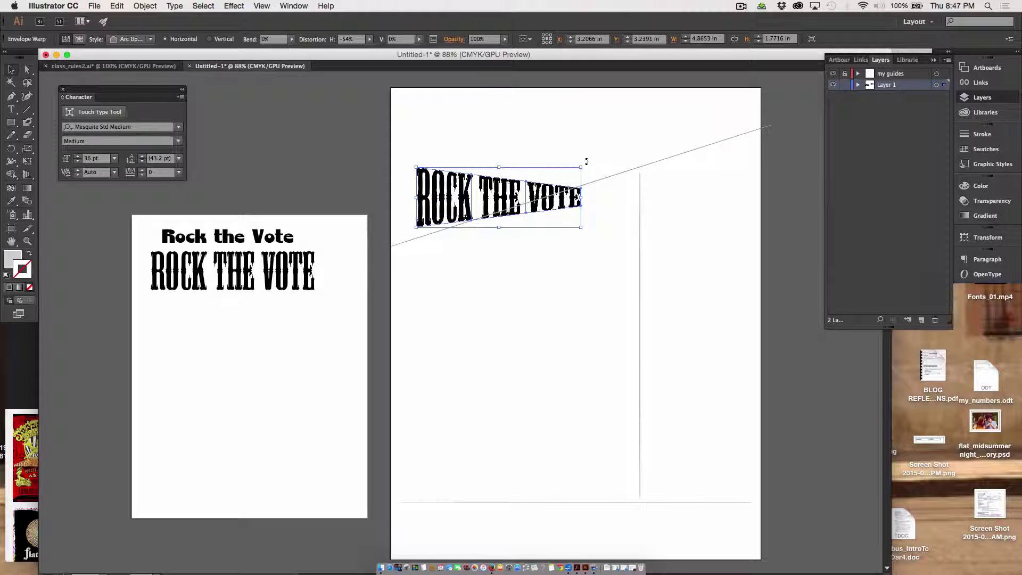
drag(586, 159, 576, 183)
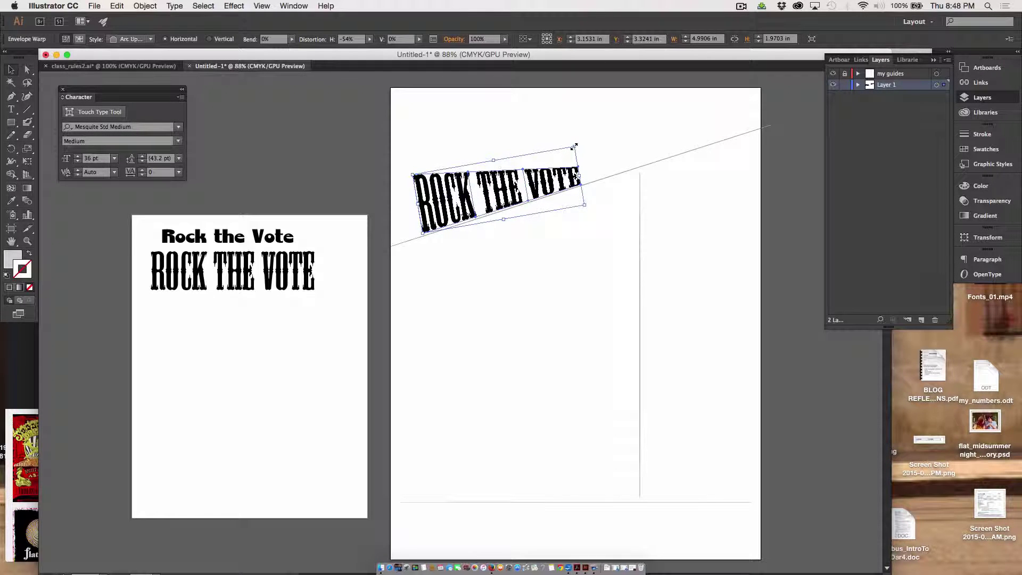
drag(575, 145, 701, 88)
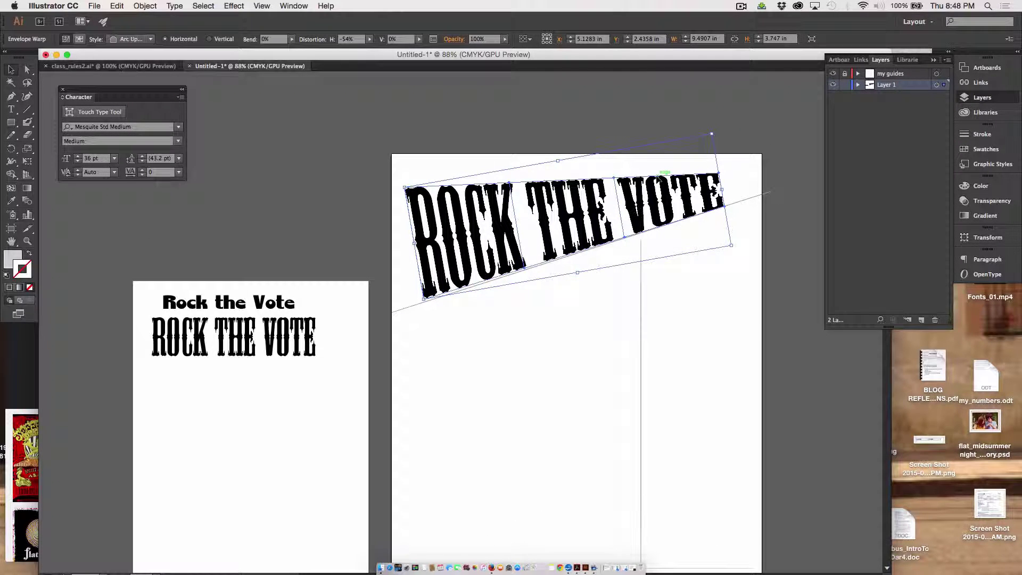
scroll(658, 179, down, 5)
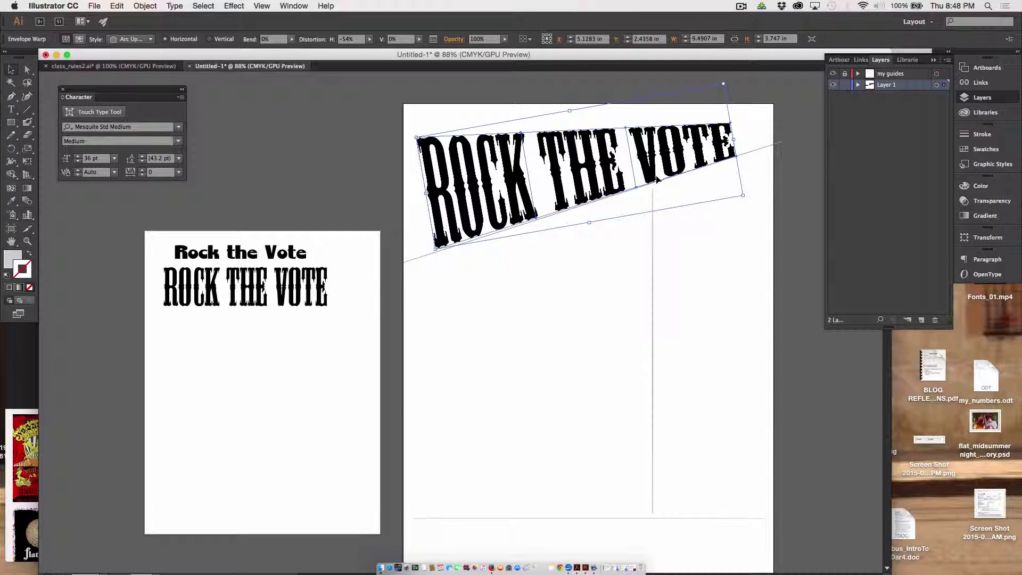
scroll(658, 179, right, 2)
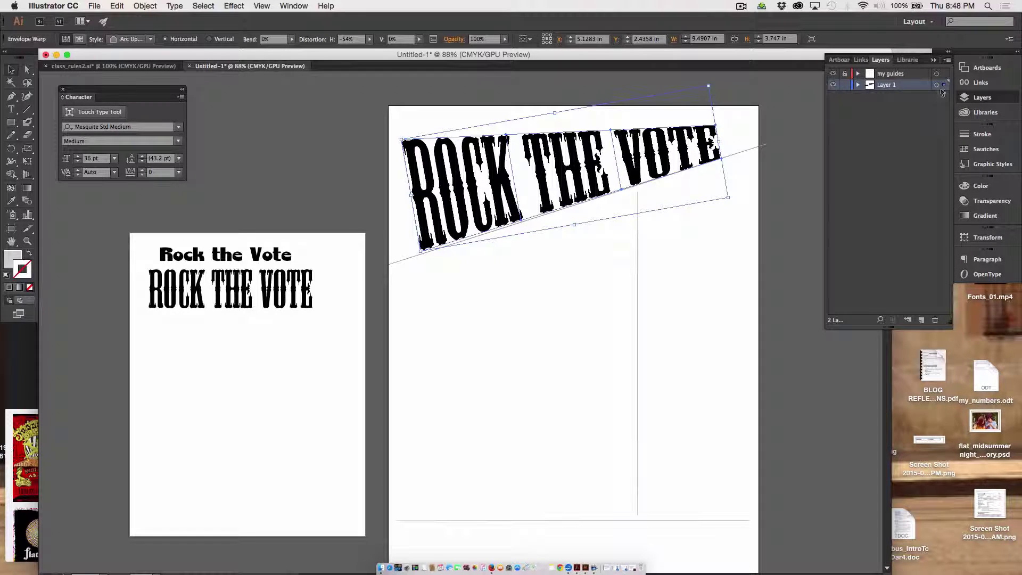
Step: Create a new layer above Layer 1, transfer the warped text to it and lock Layer 1
click(921, 321)
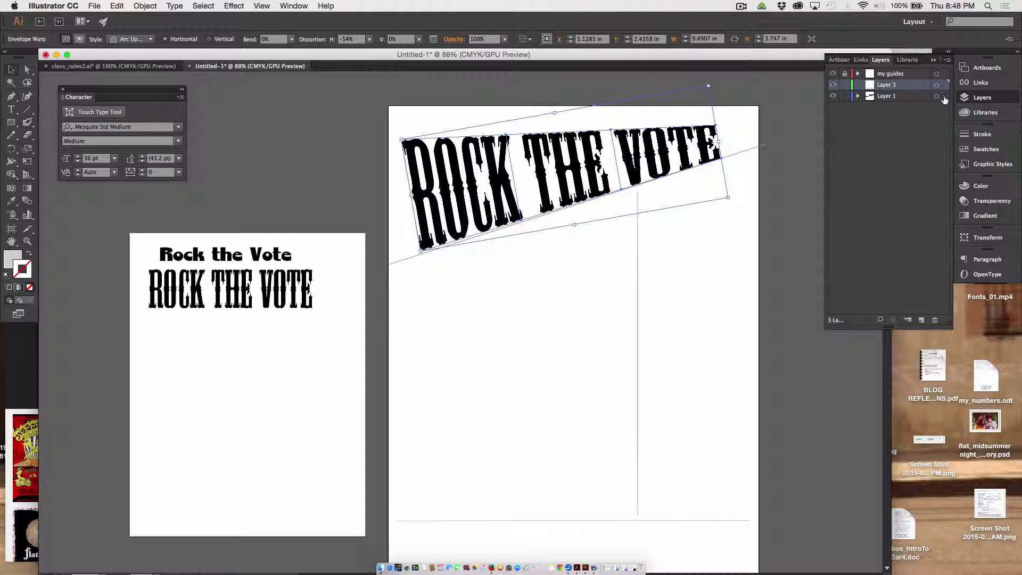
drag(944, 98, 944, 89)
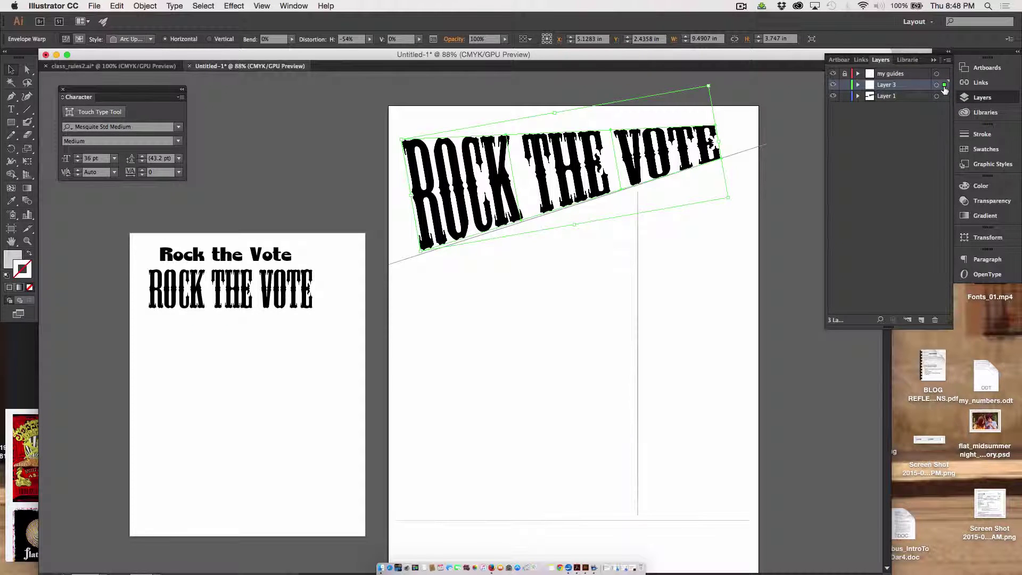
click(845, 96)
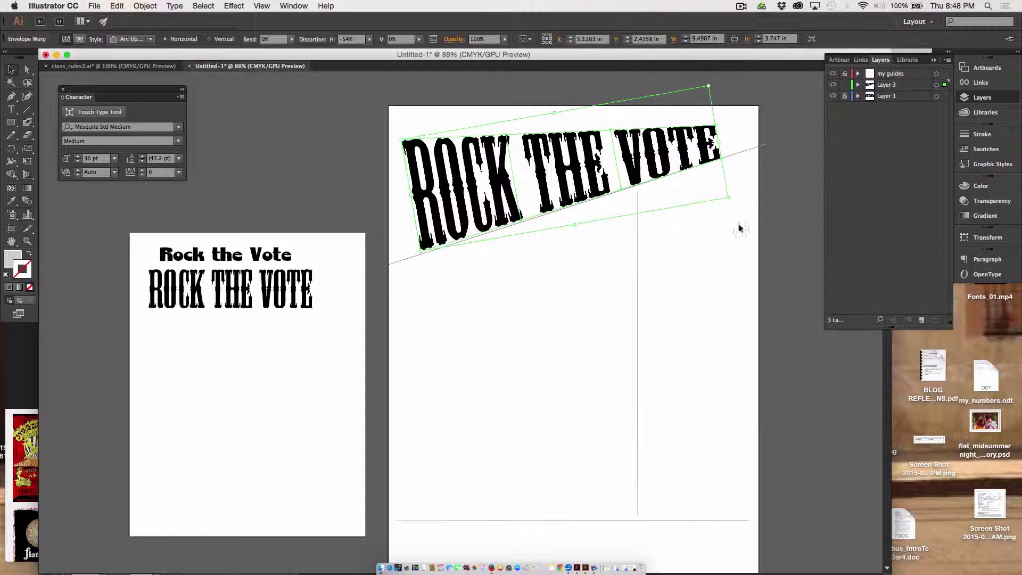
Step: Shift the warped "ROCK THE VOTE" slightly toward the large artboard's left edge, keeping it above the diagonal guide
click(767, 270)
drag(641, 188, 641, 155)
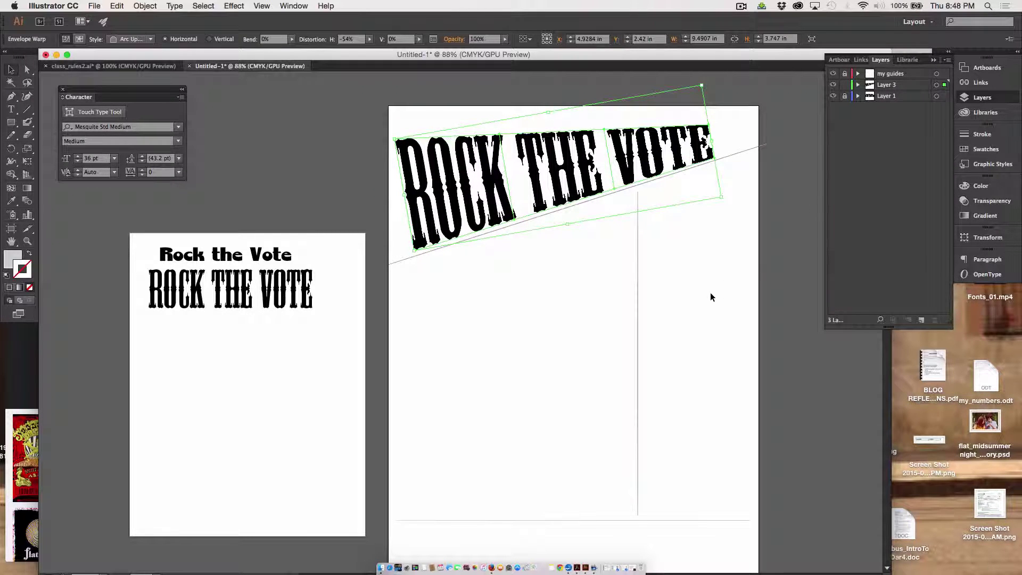
scroll(710, 294, down, 2)
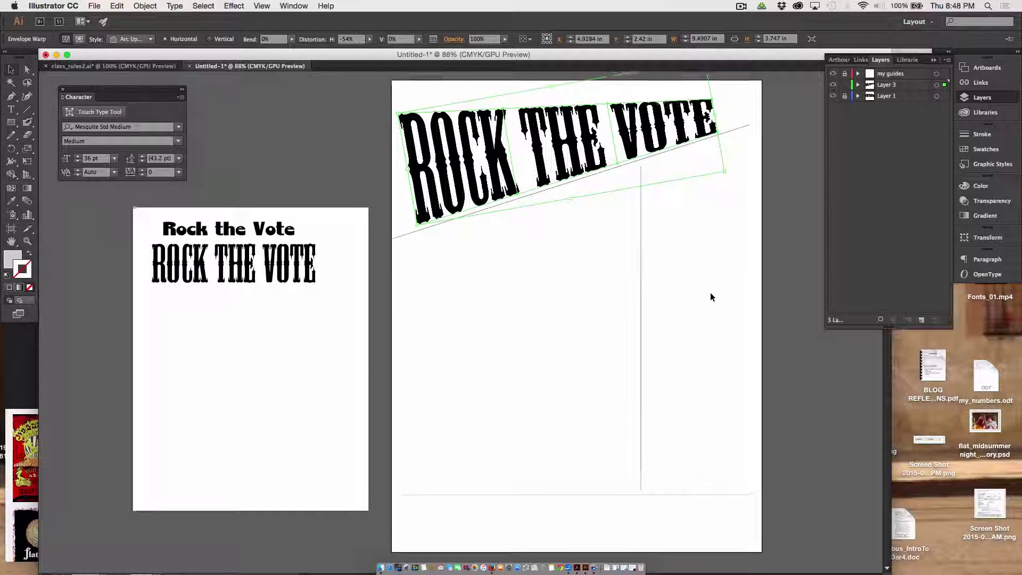
scroll(711, 293, up, 1)
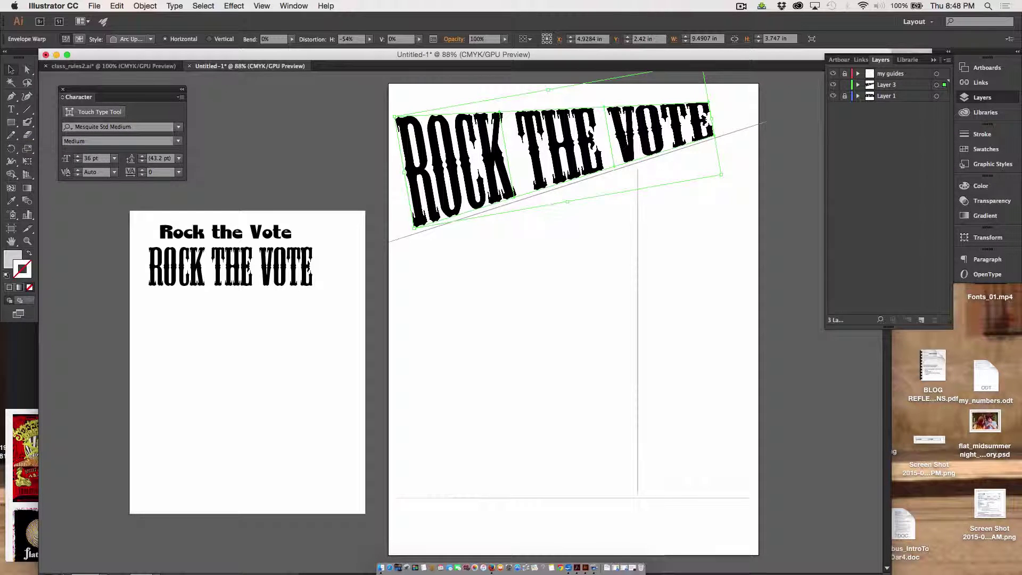
Step: Draw an open S-shaped path about 6.3 in wide and 0.7 in high below the diagonal guide with the Pen tool
click(11, 123)
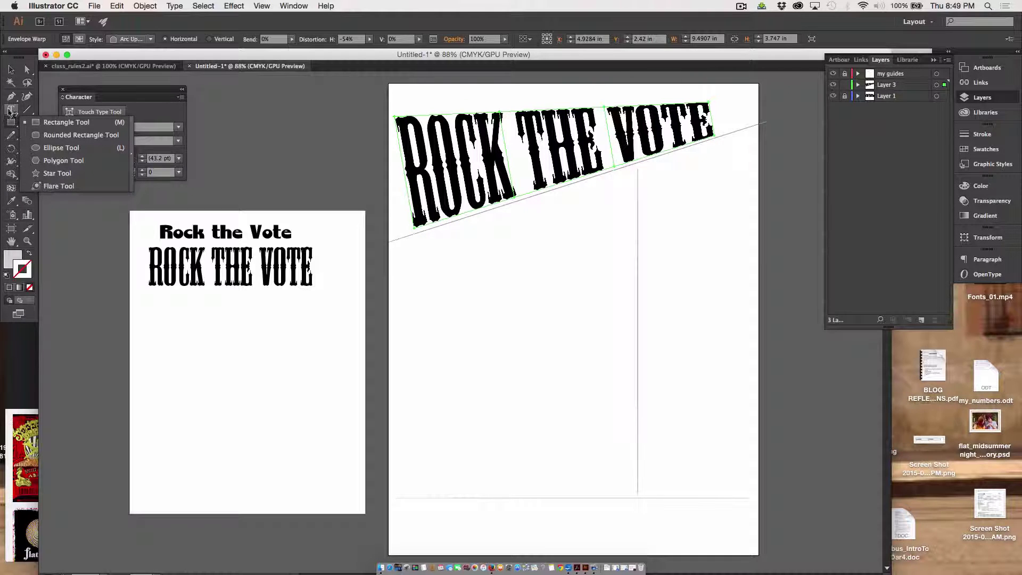
click(13, 107)
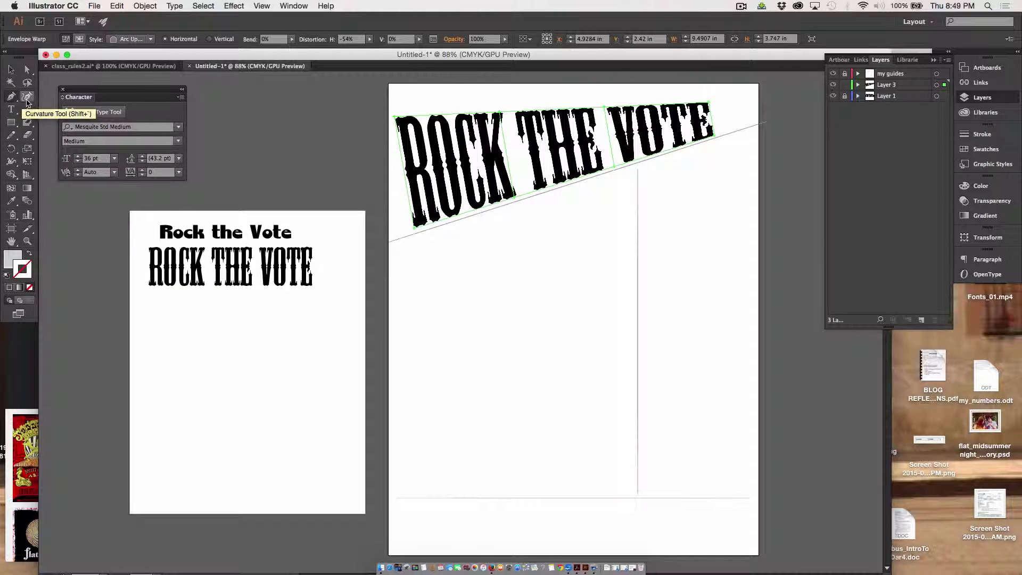
click(11, 100)
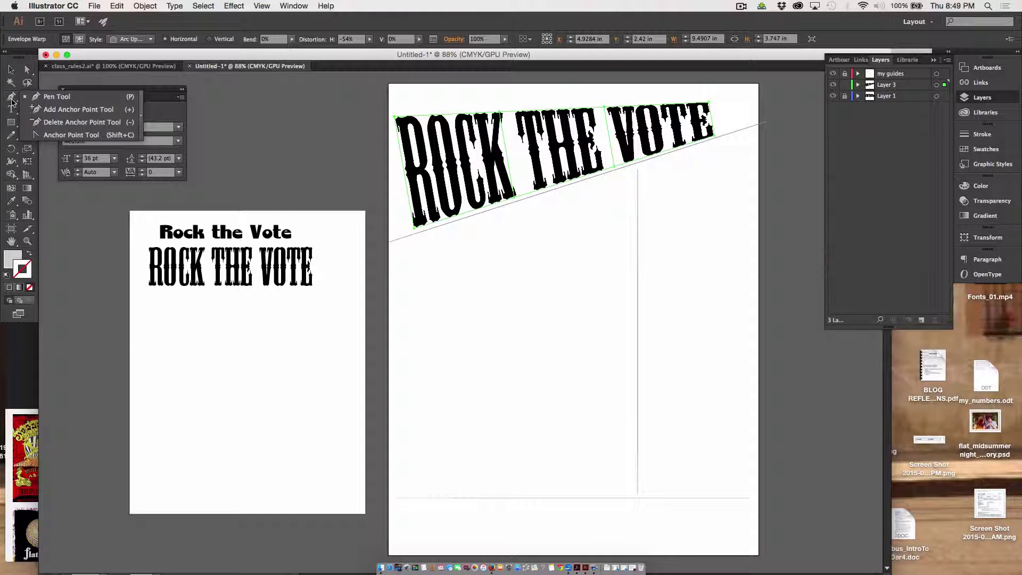
click(11, 137)
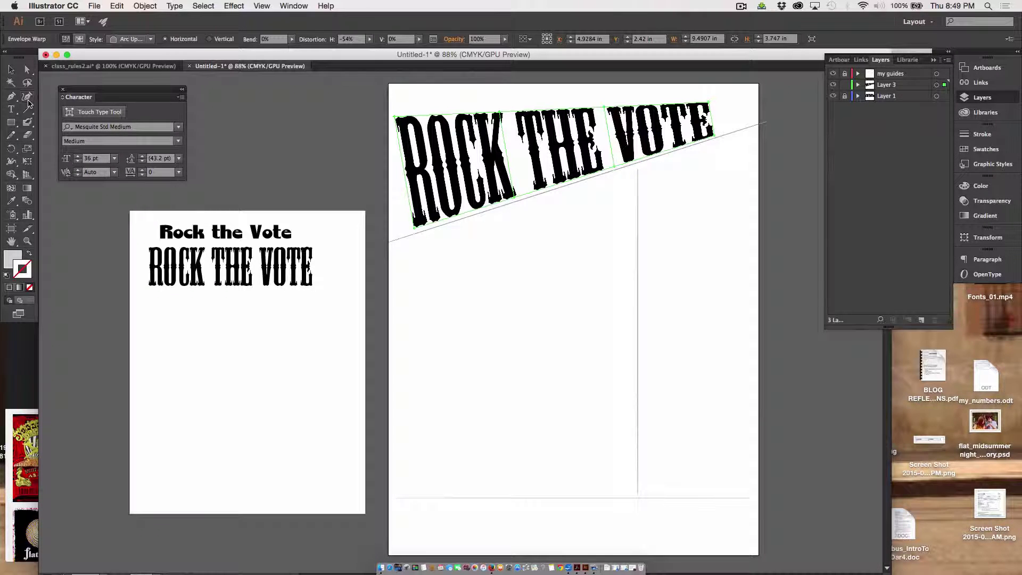
click(10, 96)
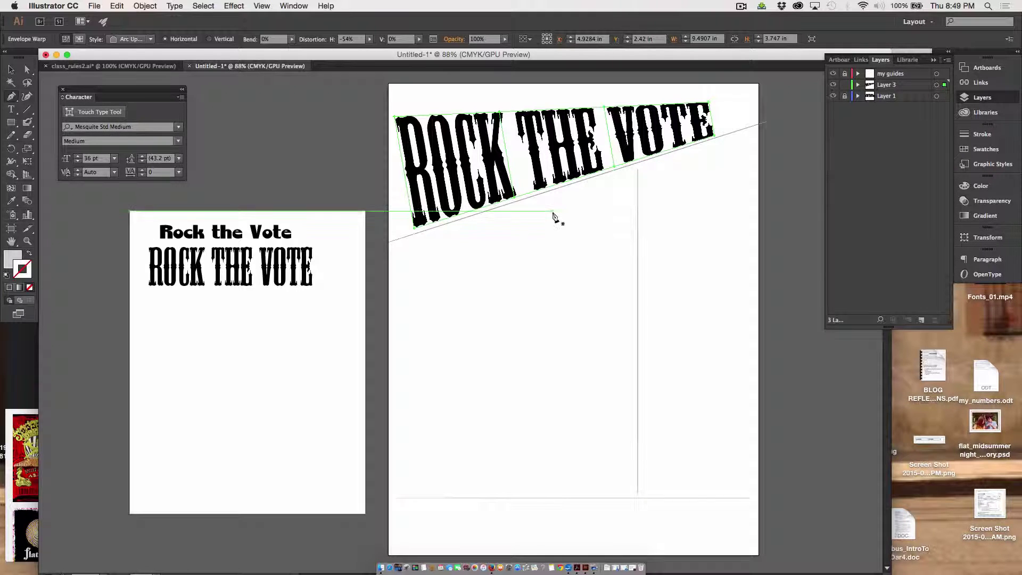
drag(510, 238, 660, 234)
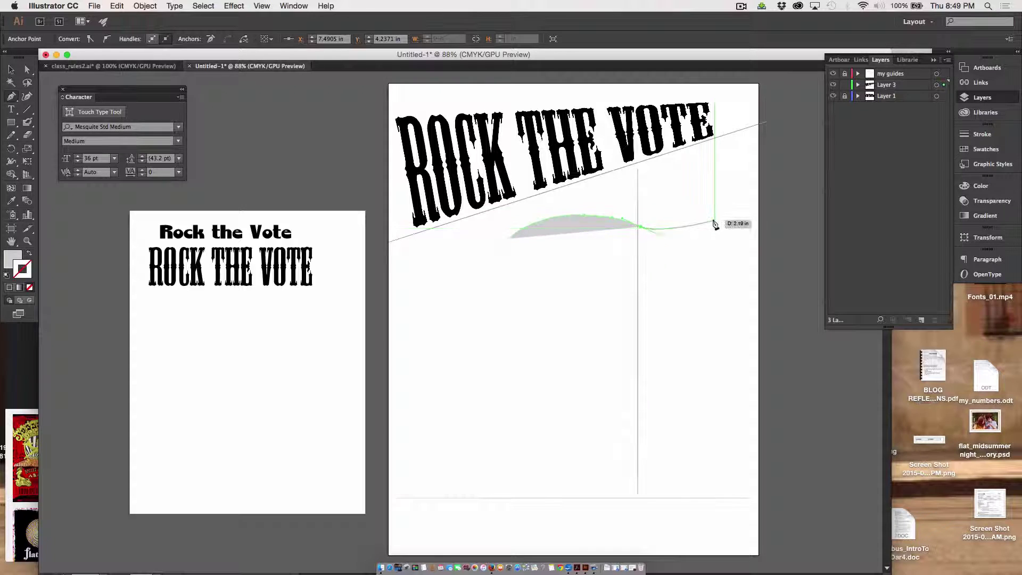
drag(722, 228, 747, 212)
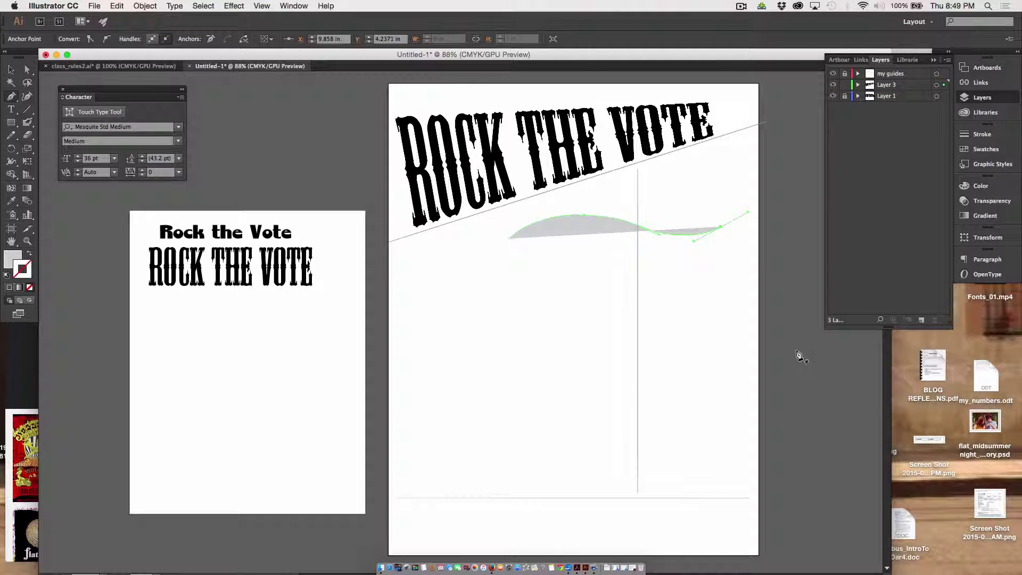
Step: Swap the wavy path's fill and stroke, and move the path to the open area left of the vertical guide line
click(29, 257)
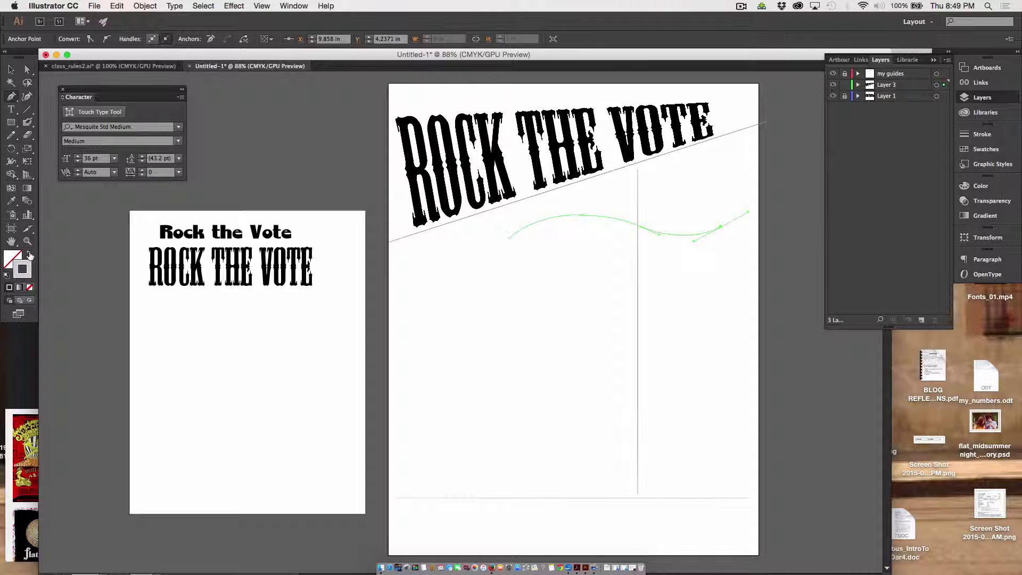
click(12, 72)
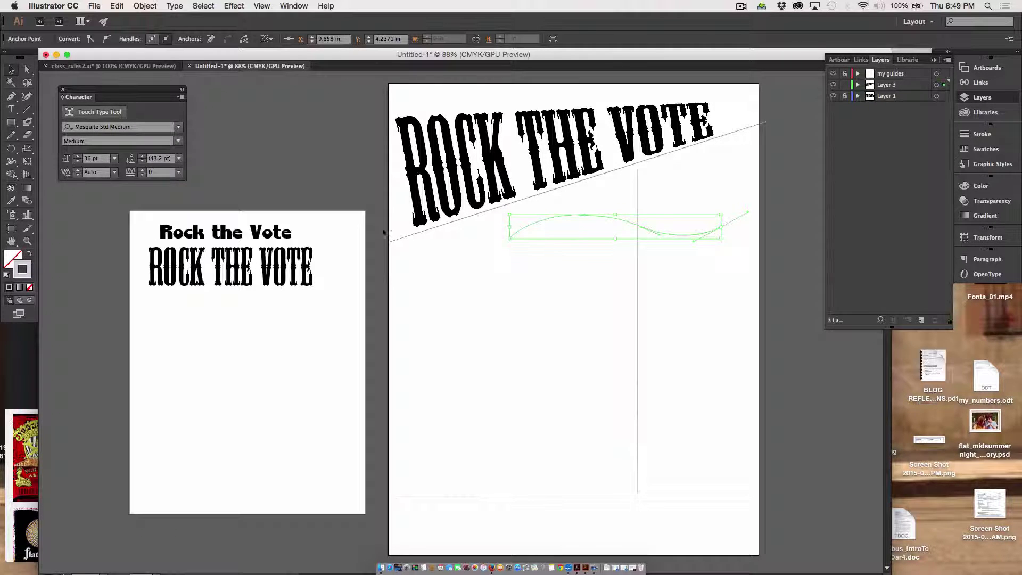
mouse_move(534, 227)
mouse_down()
mouse_move(482, 298)
mouse_move(451, 319)
mouse_move(454, 303)
mouse_up()
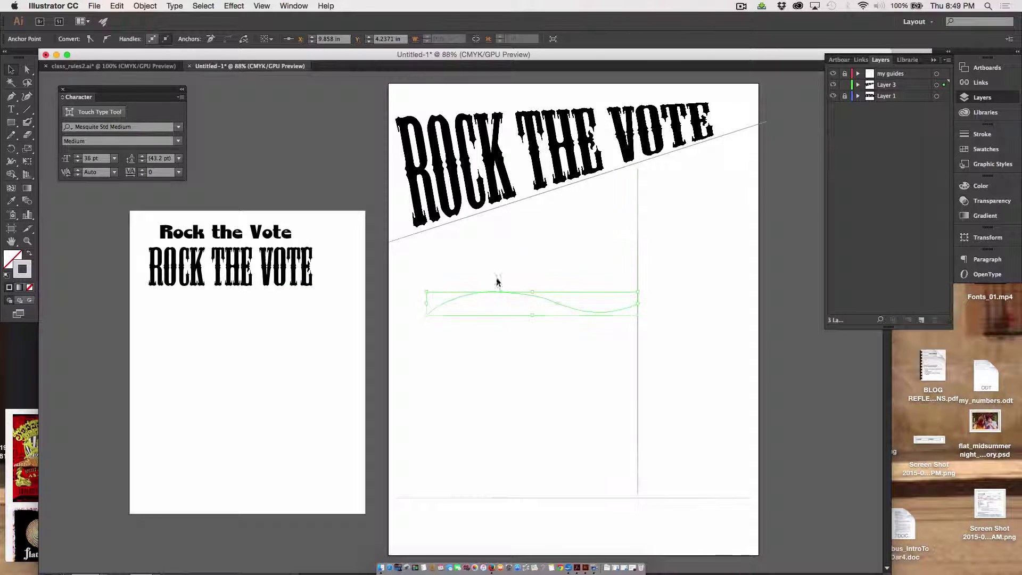
Step: Rename the layer holding the warped text and the wavy path "Type"
click(903, 90)
double_click(892, 87)
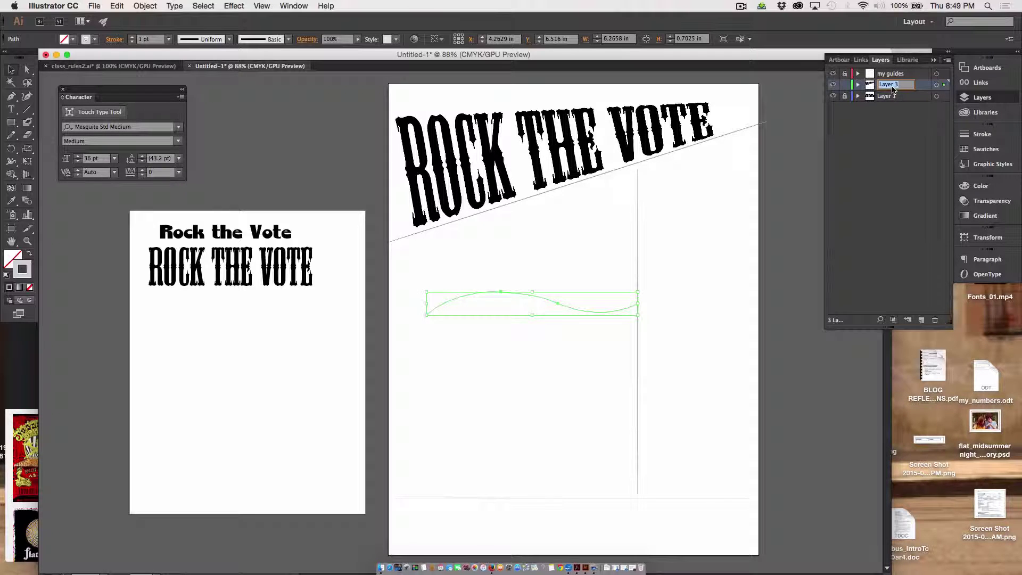
text(Type)
key(Return)
click(566, 359)
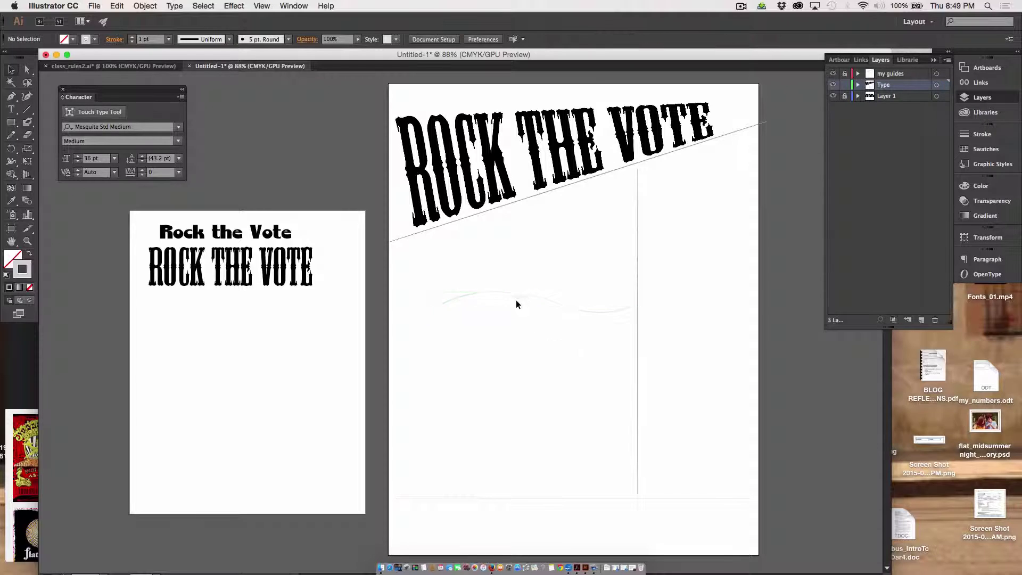
Step: Unlock Layer 1 and copy the ChemyRetro "Rock the Vote" text from the small artboard
click(506, 292)
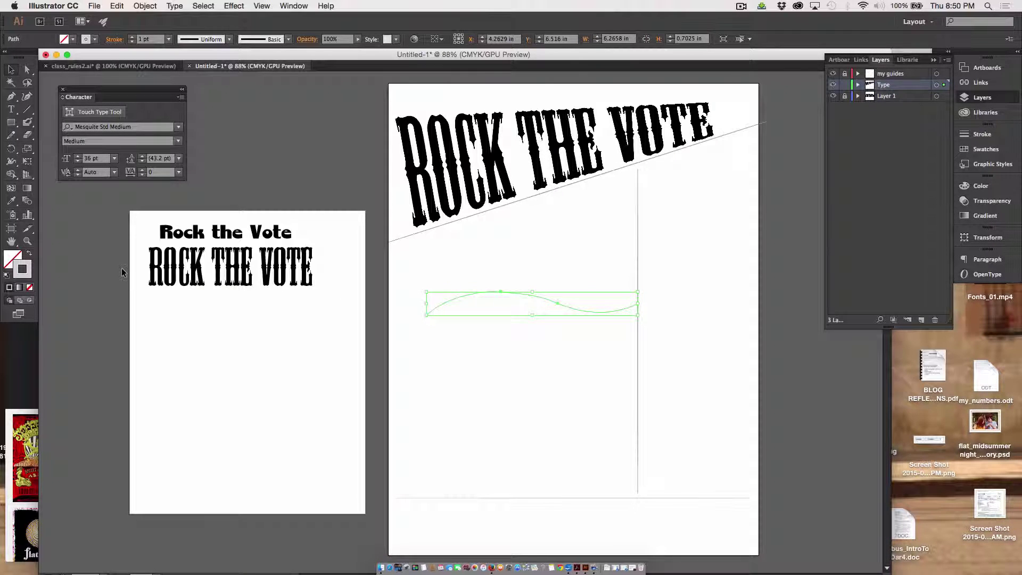
click(11, 111)
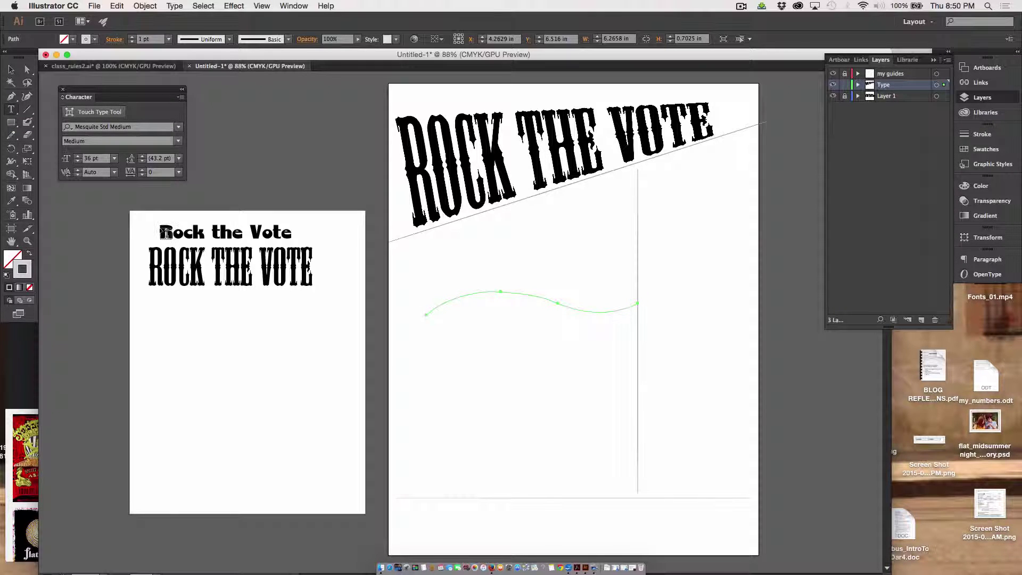
click(846, 97)
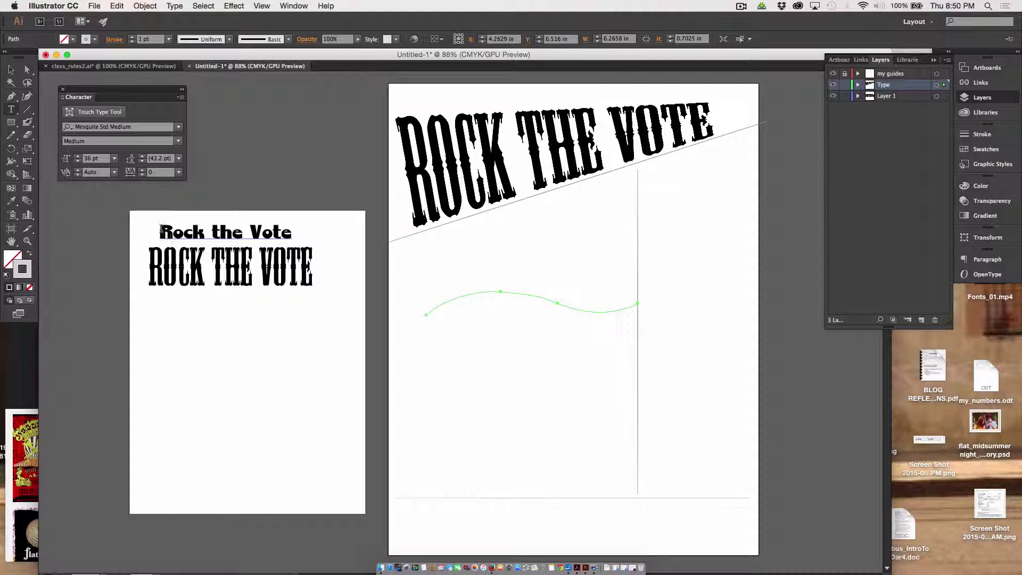
drag(162, 232, 294, 234)
key(cmd+c)
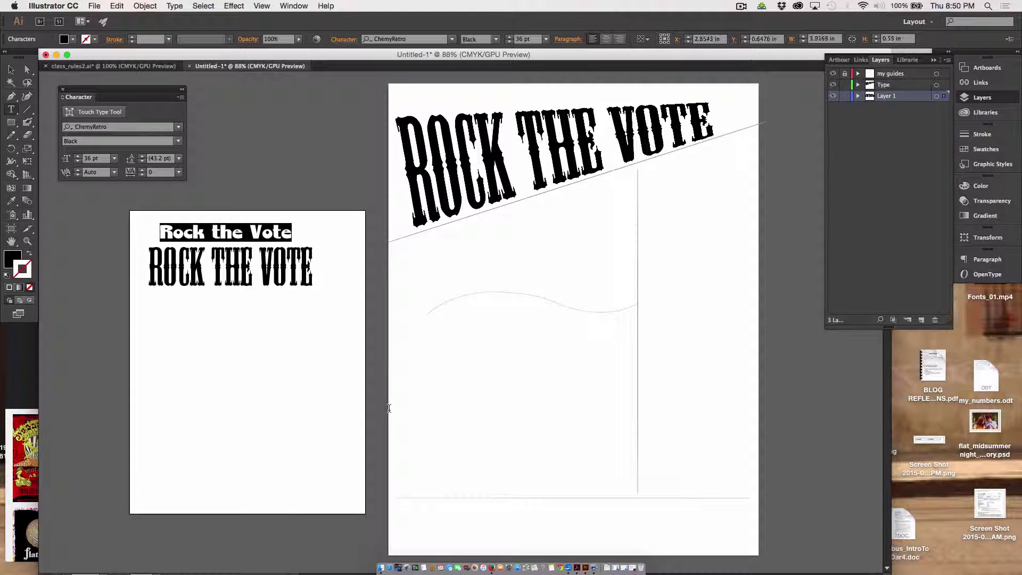
key(super)
Step: Start path type near the beginning of the wavy path with the Type on a Path tool
drag(11, 110, 88, 141)
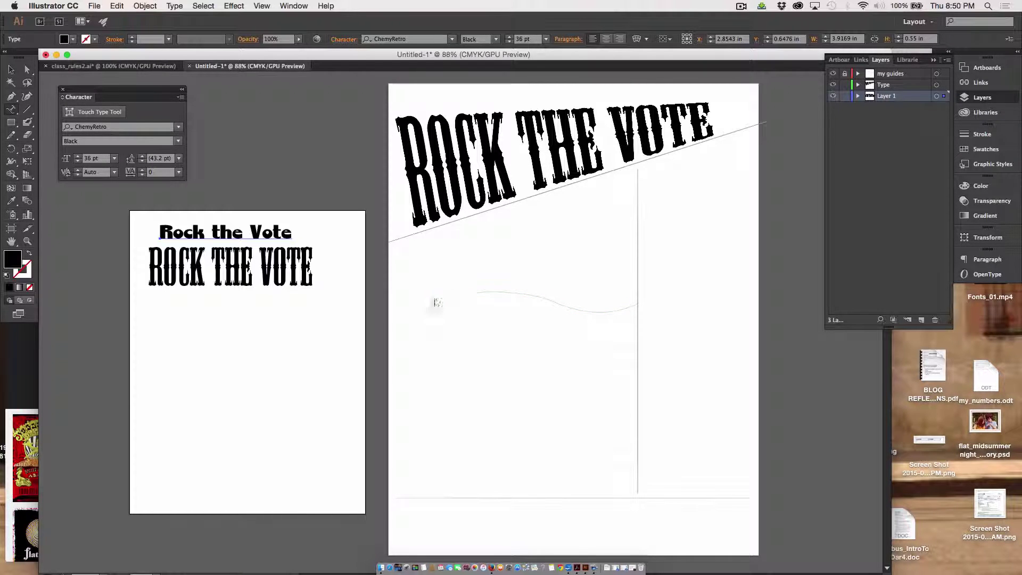
click(11, 111)
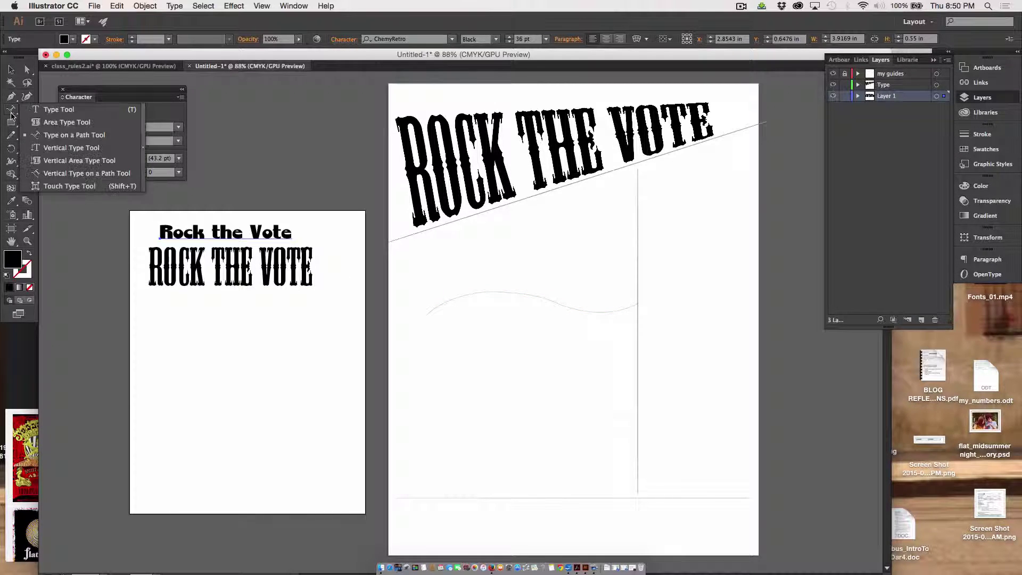
drag(11, 115, 74, 135)
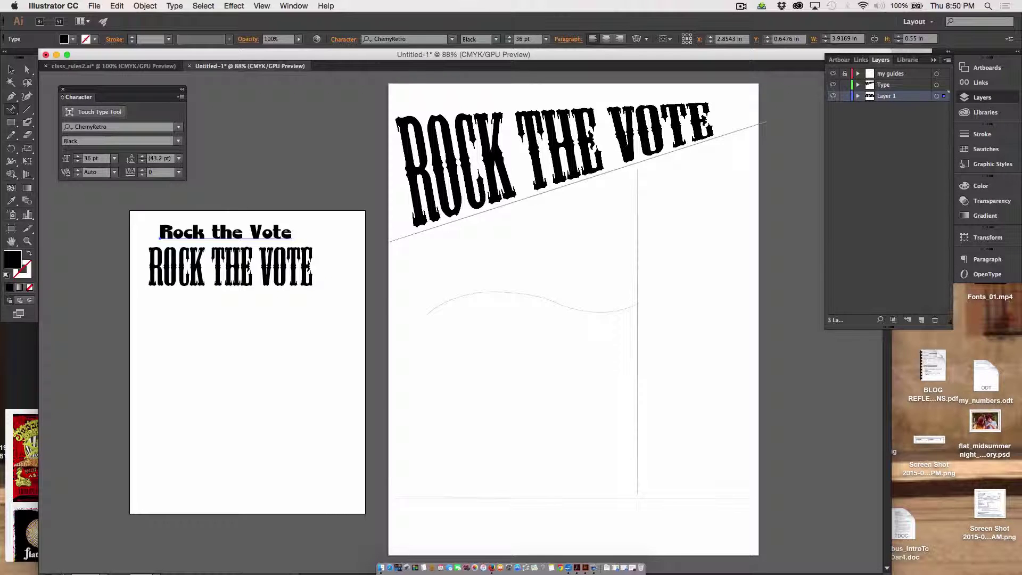
click(440, 302)
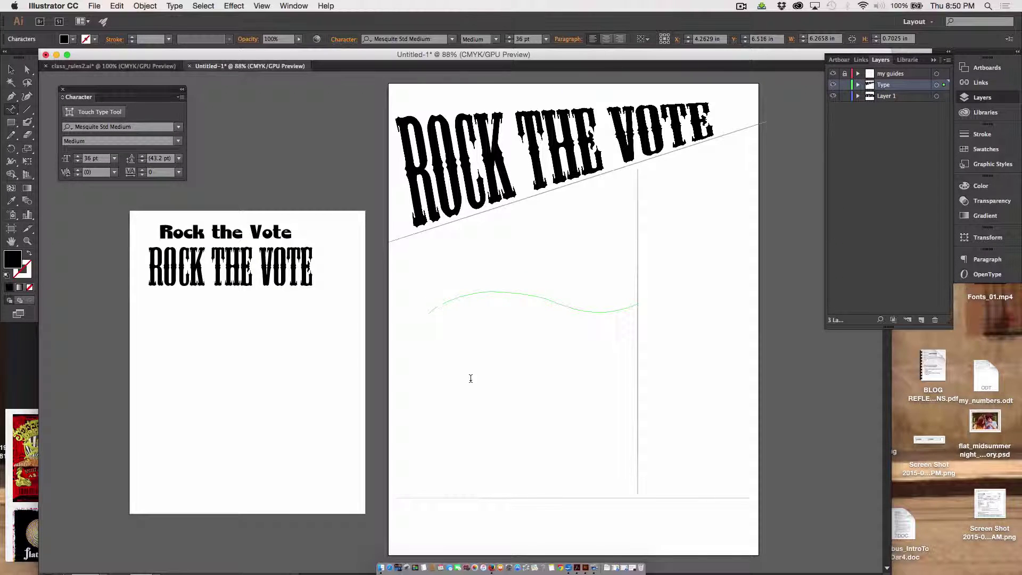
Step: Try the copied ChemyRetro "Rock the Vote" text on the wavy path with "Now" added at the end
key(cmd+v)
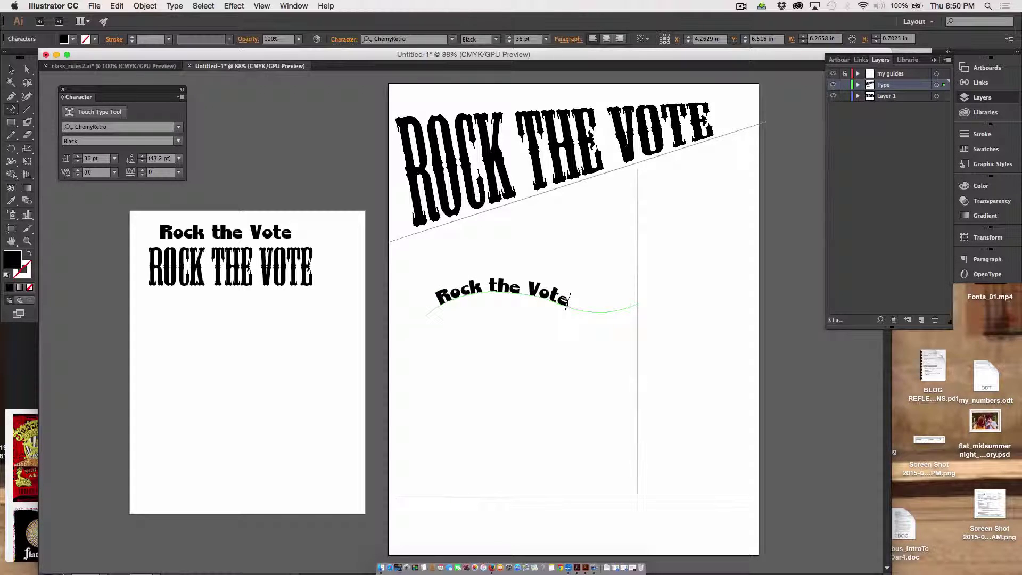
text(Now)
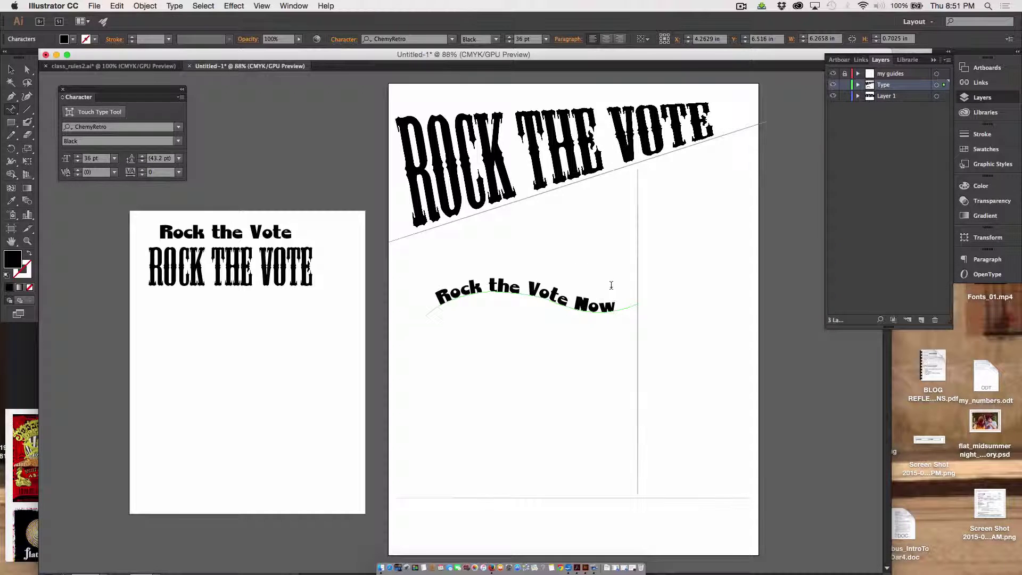
drag(617, 307, 444, 292)
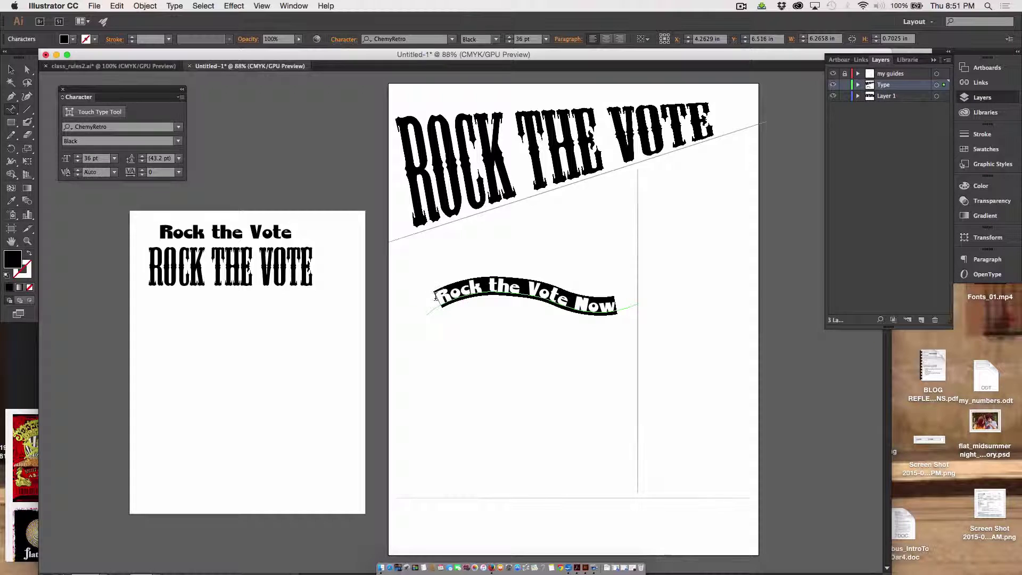
key(super+z)
key(super+z)
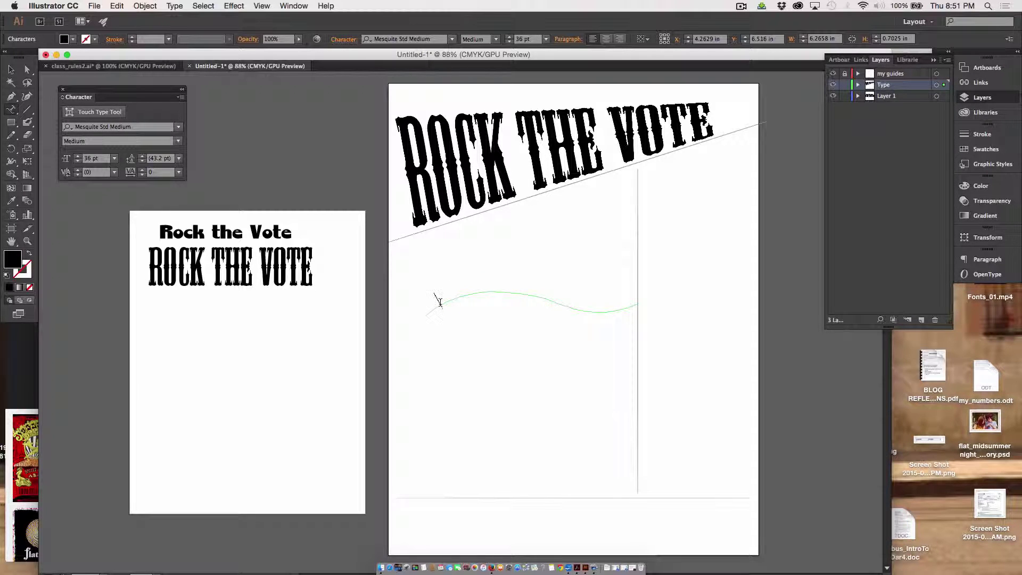
Step: Enter "Rock the Vote Now" on the wavy path and set its font to Caviar Dreams
text(ROCK THE VOTE NOW)
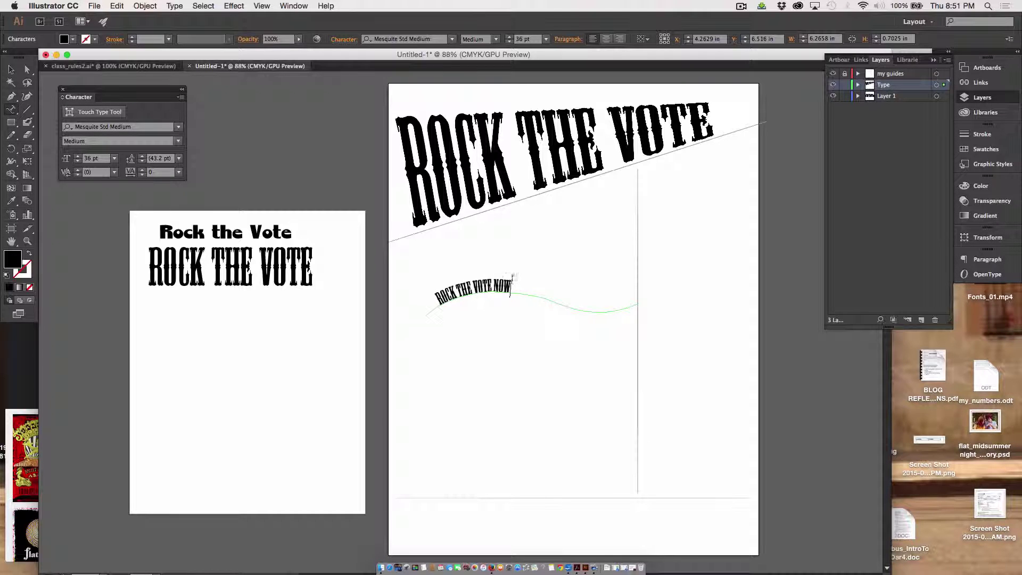
key(super+a)
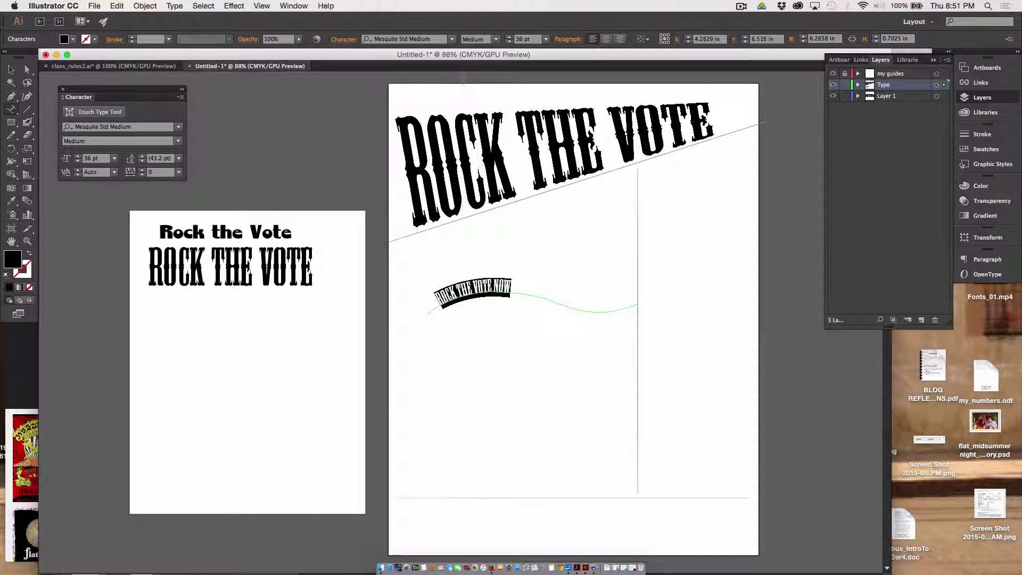
click(452, 39)
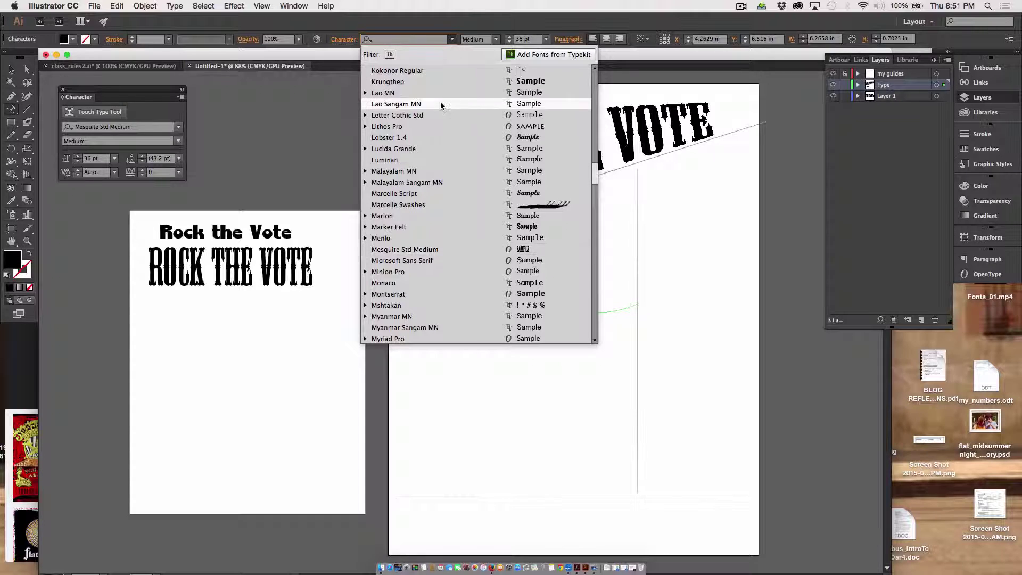
scroll(441, 192, up, 5)
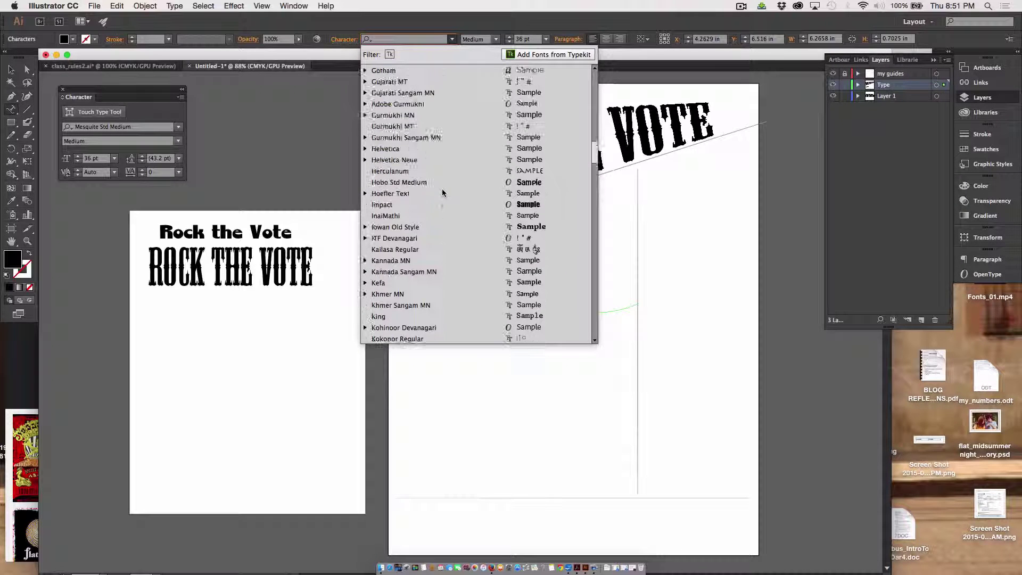
scroll(442, 192, up, 10)
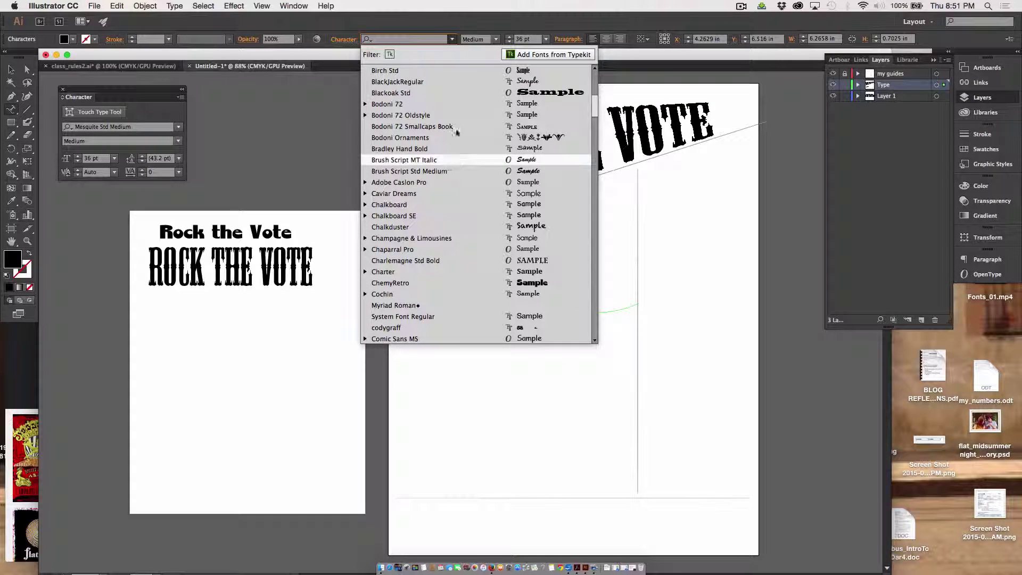
click(456, 196)
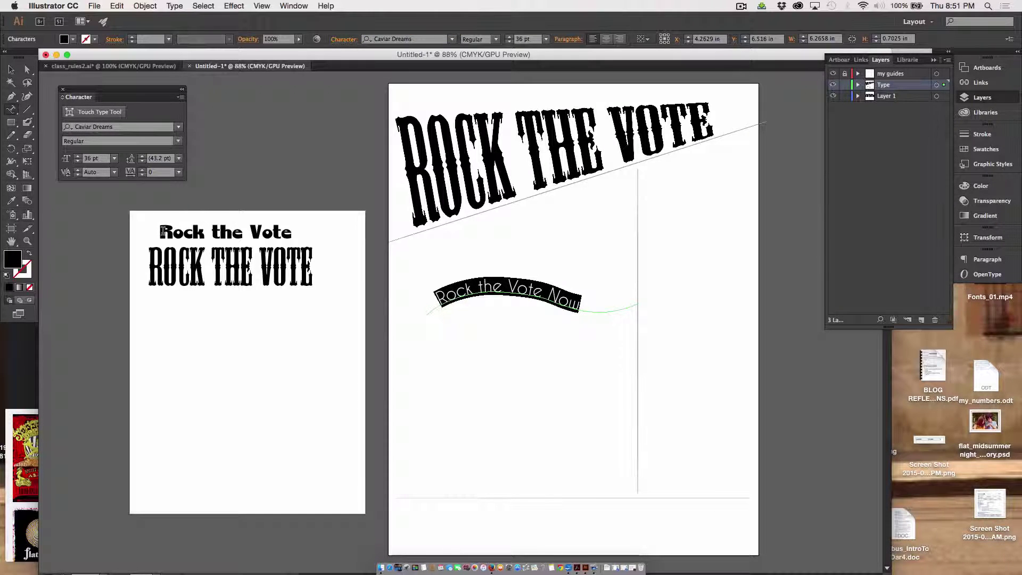
Step: Copy the ChemyRetro "Rock the Vote" from the small artboard and replace the wavy path's text with it
click(161, 232)
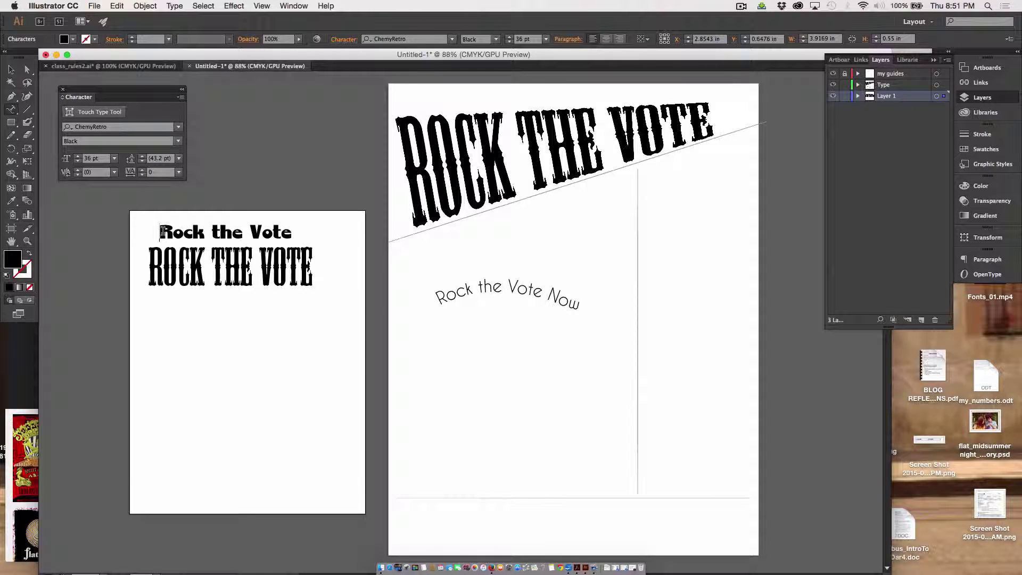
drag(161, 232, 304, 237)
key(super+c)
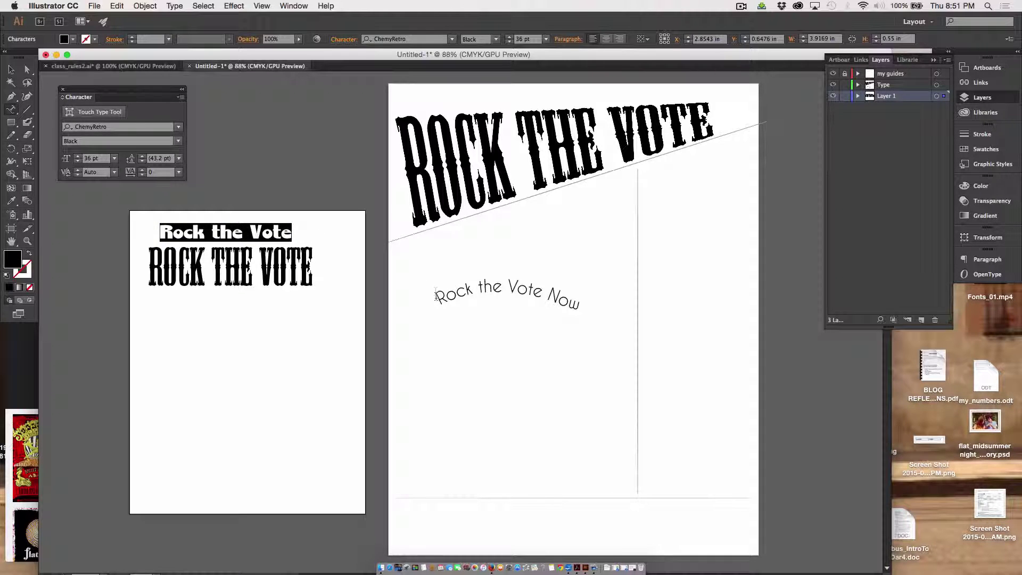
drag(436, 296, 592, 311)
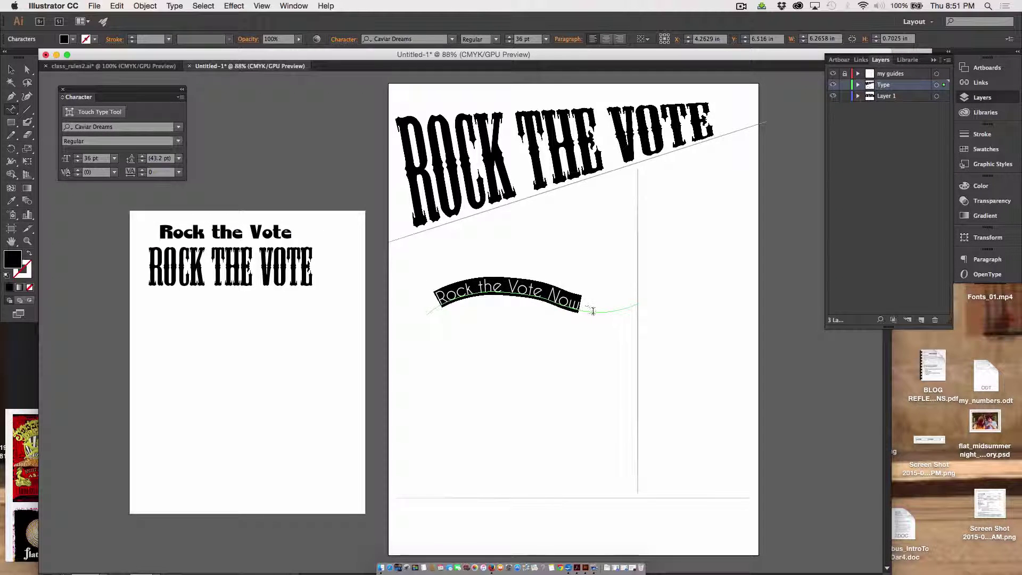
key(super+v)
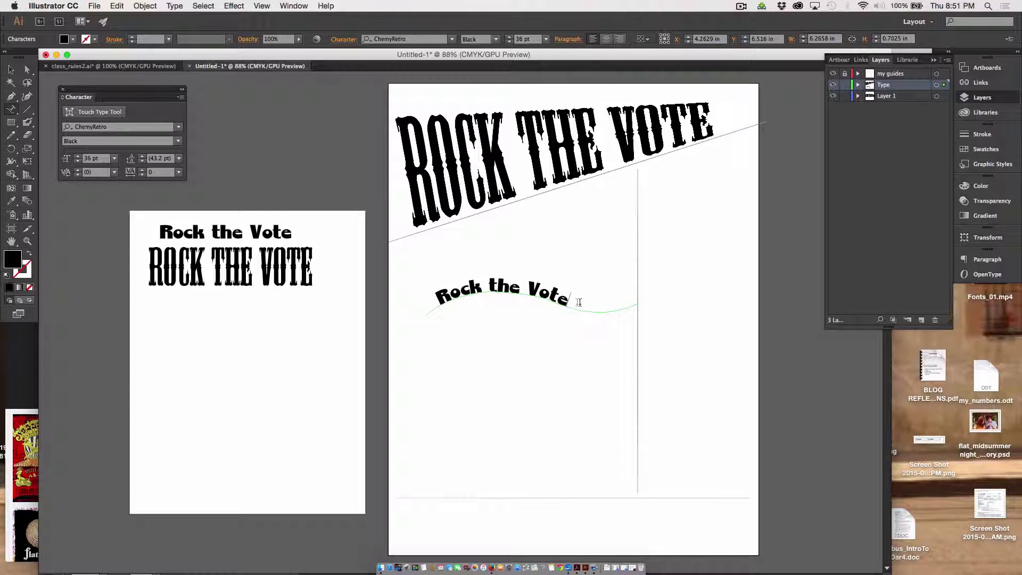
Step: Set the font size of "Rock the Vote" on the wavy path to 49 pt and deselect the text
drag(579, 302, 430, 292)
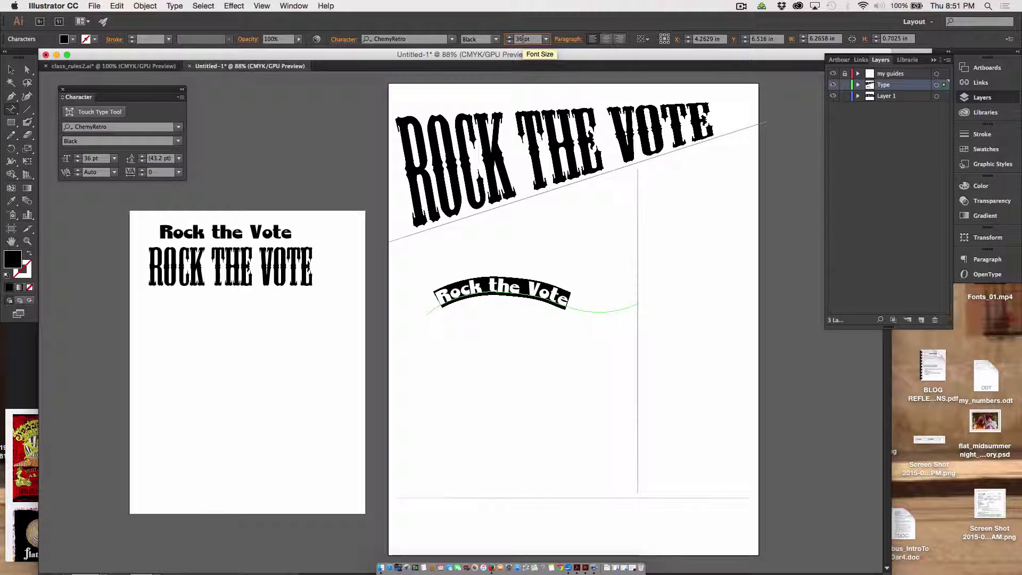
click(522, 39)
key(Up)
key(Up)
key(Up)
key(Up)
key(Up)
key(Up)
key(Up)
key(Up)
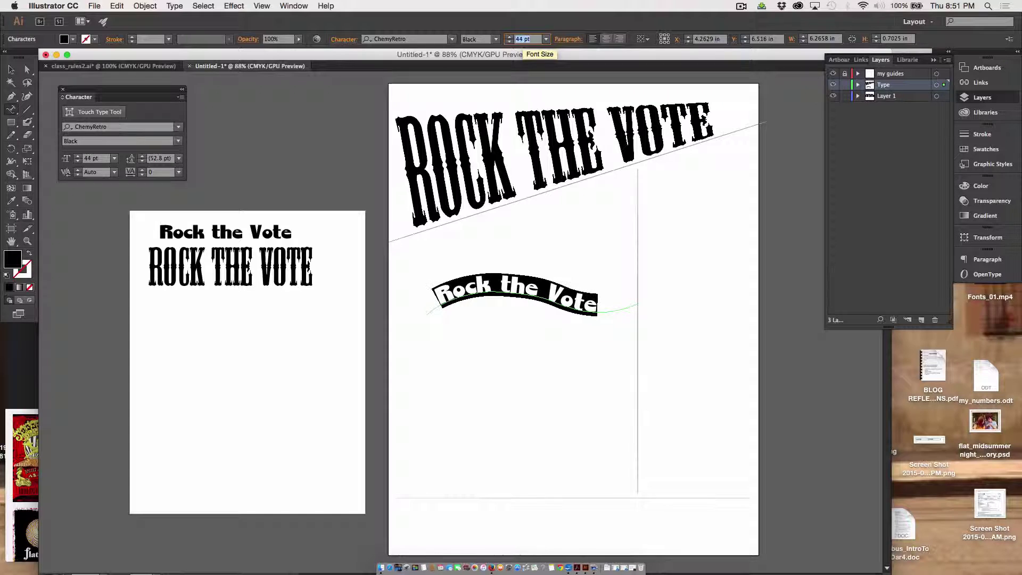
key(Up)
key(Up)
key(Up)
key(Up)
key(Up)
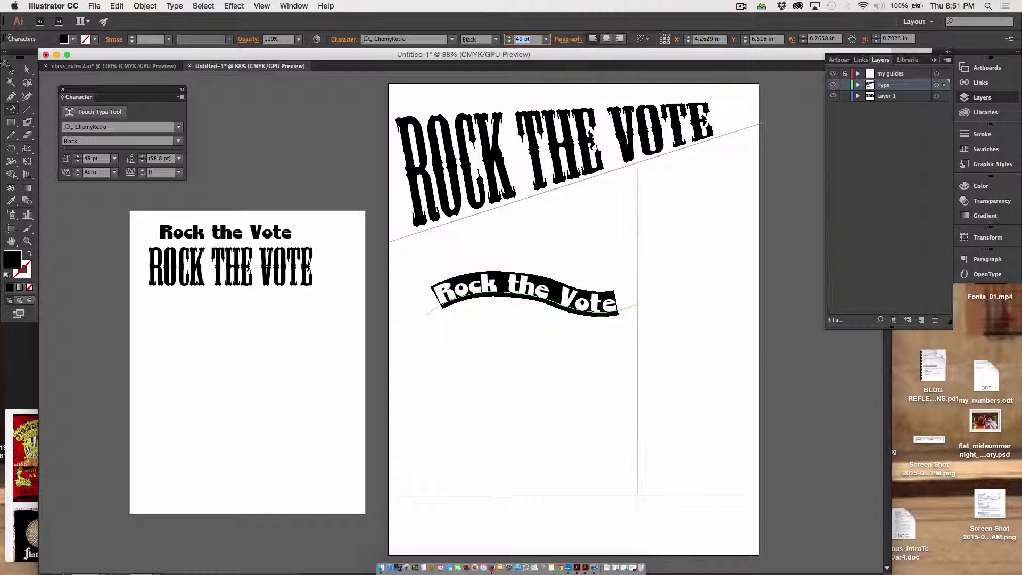
click(9, 68)
click(516, 398)
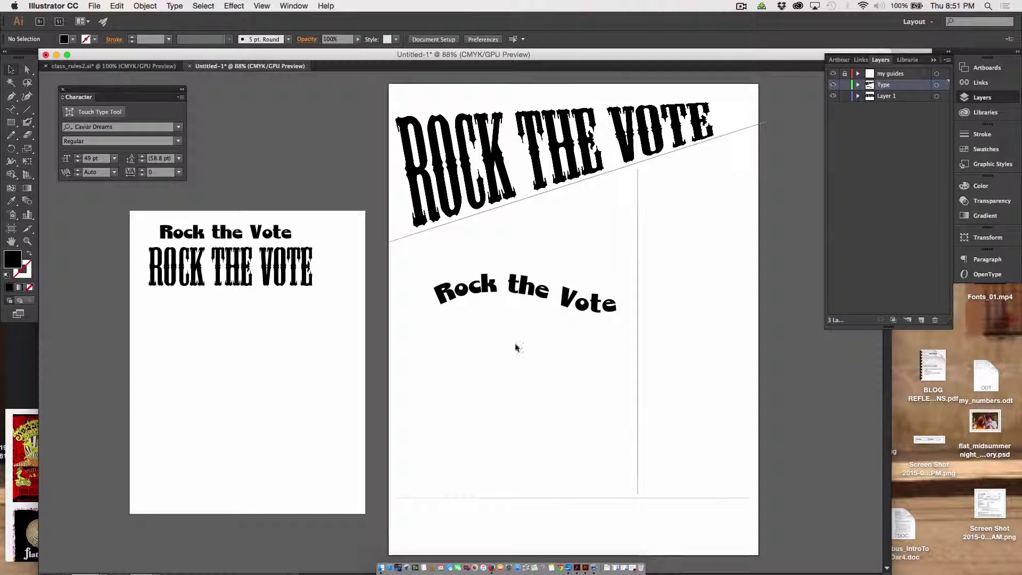
Step: Move the wavy text up across the vertical guide, just below the diagonal guide, and preview the layout with the "my guides" layer hidden
drag(506, 291, 624, 220)
click(785, 222)
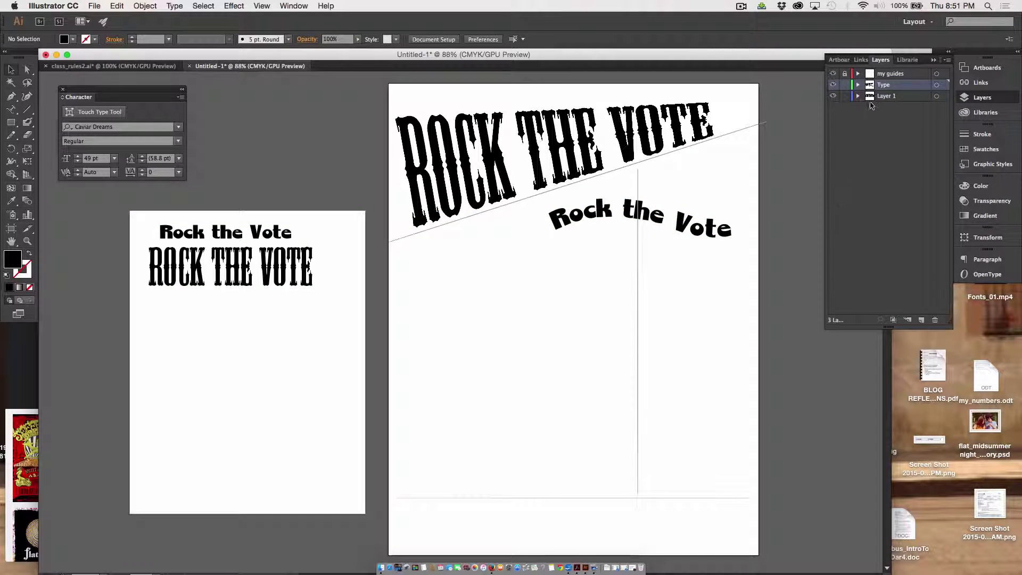
click(833, 74)
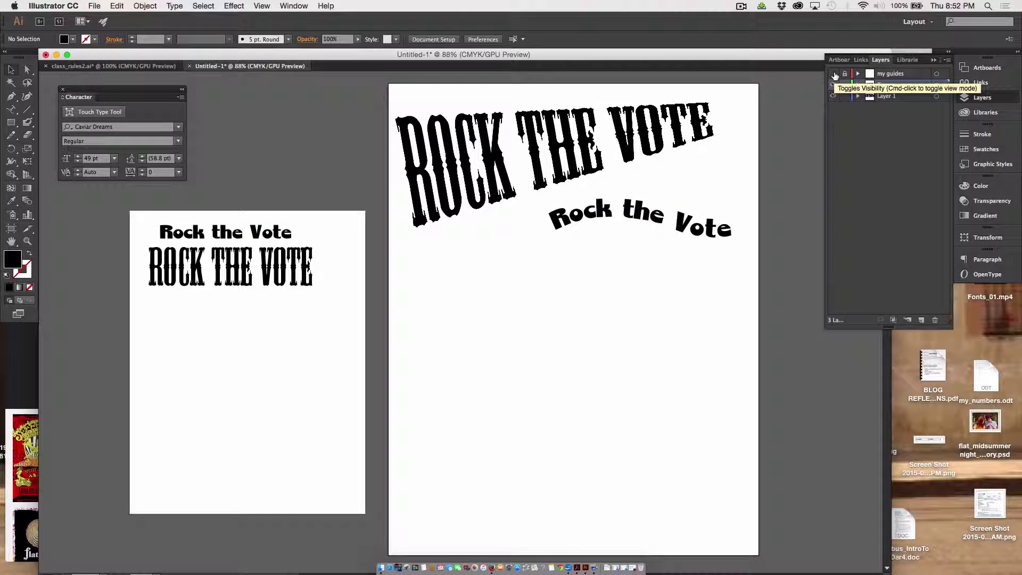
click(834, 74)
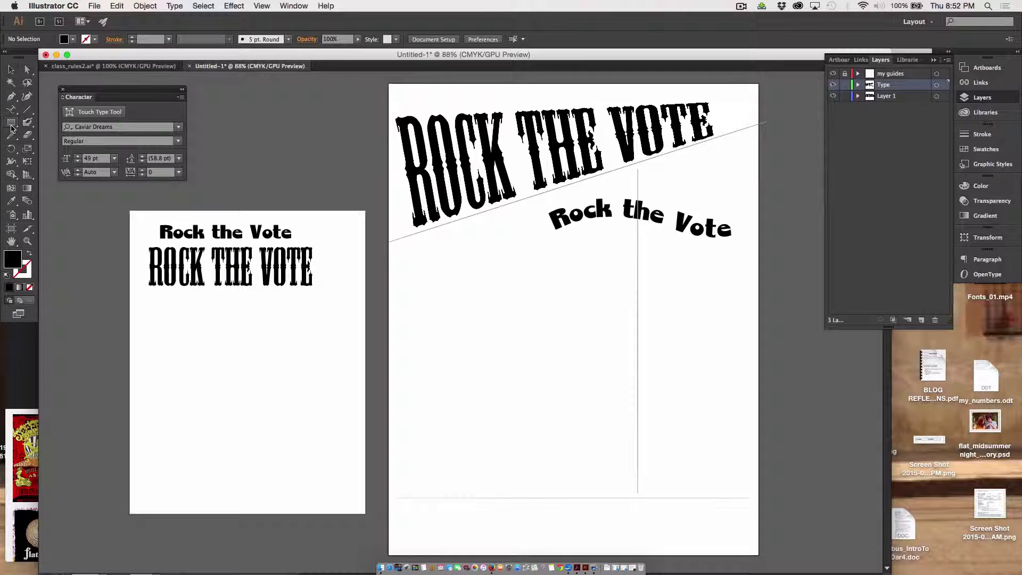
Step: Draw a circle about 4.04 in across in the open area left of the vertical guide and swap its fill and stroke
drag(12, 122, 49, 151)
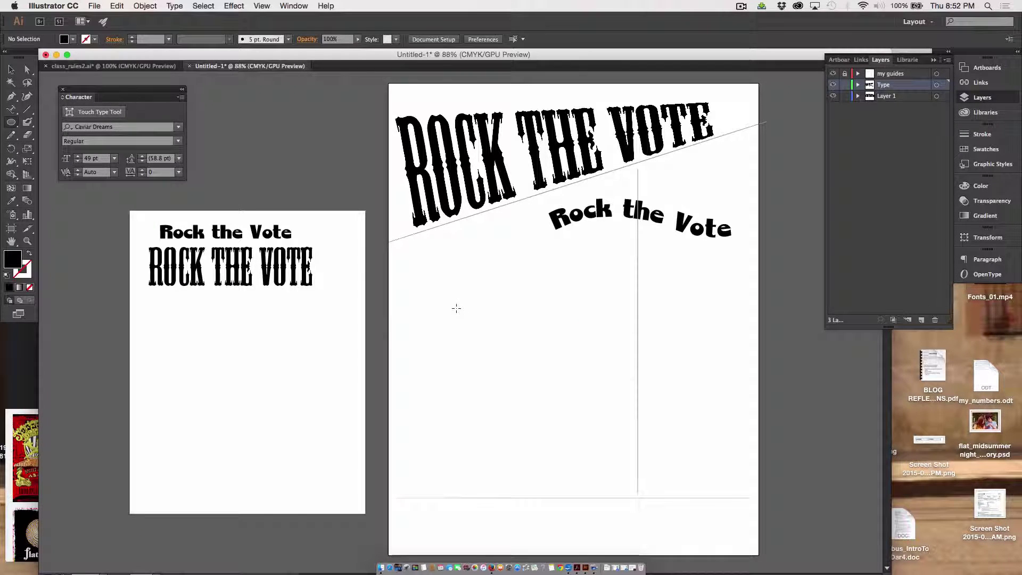
drag(456, 309, 594, 432)
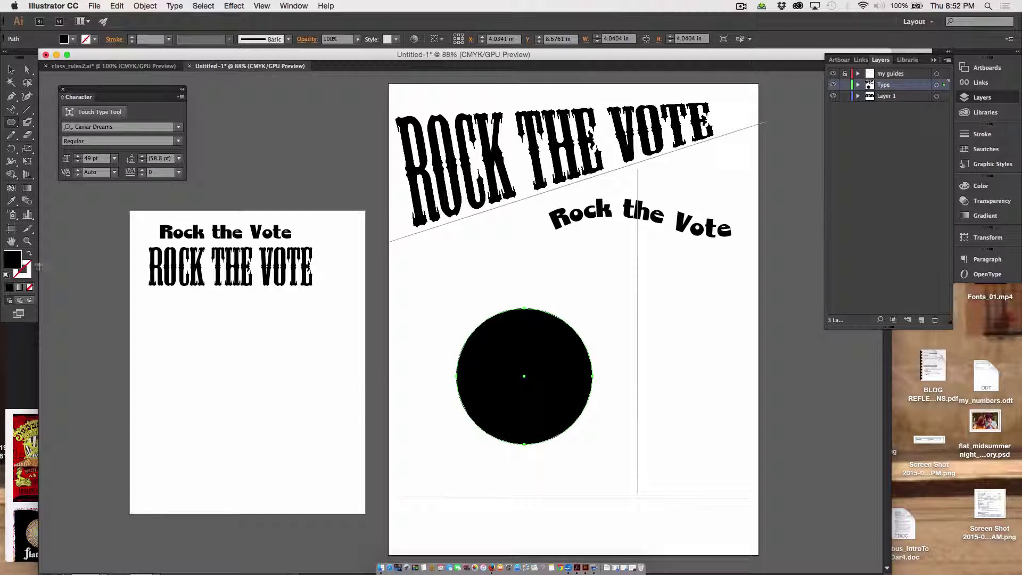
click(27, 256)
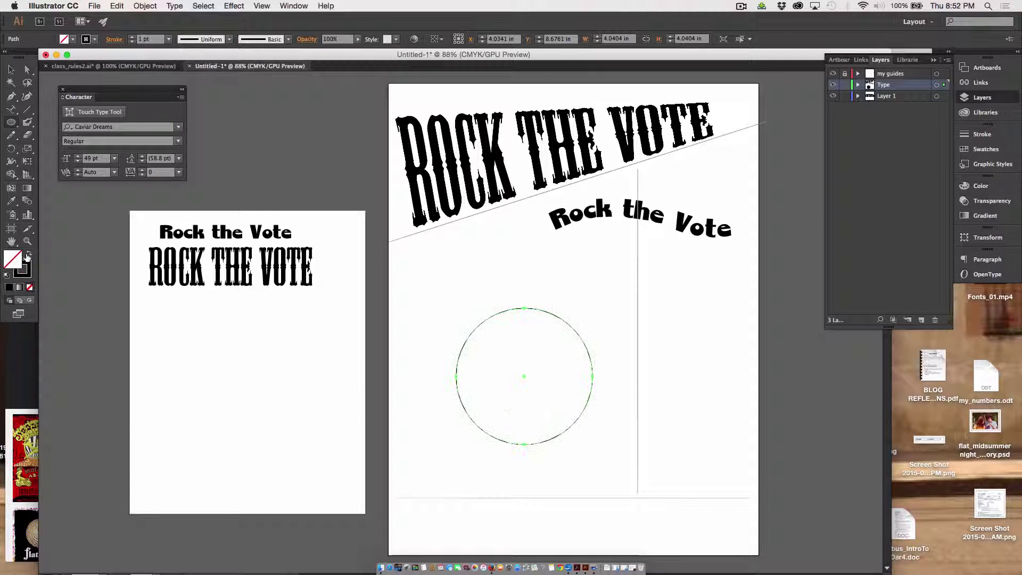
Step: Set the circle's stroke colour to a light grey
click(27, 275)
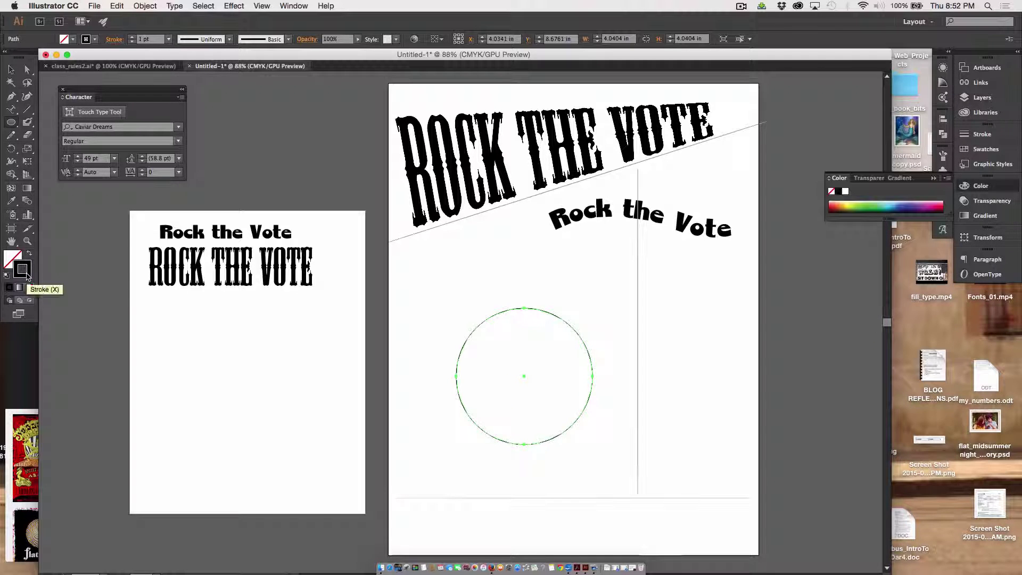
double_click(24, 276)
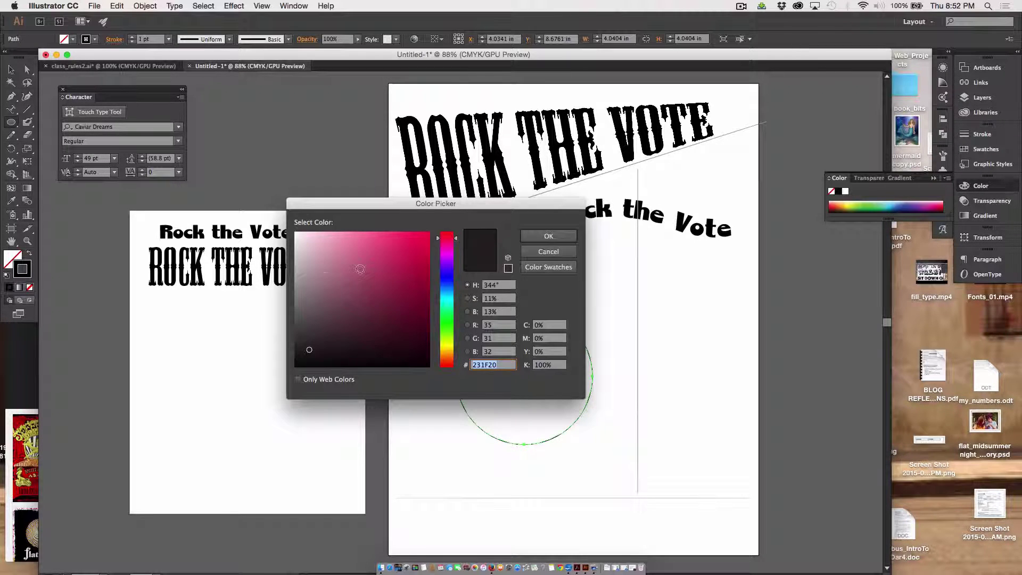
drag(326, 276, 292, 277)
click(535, 237)
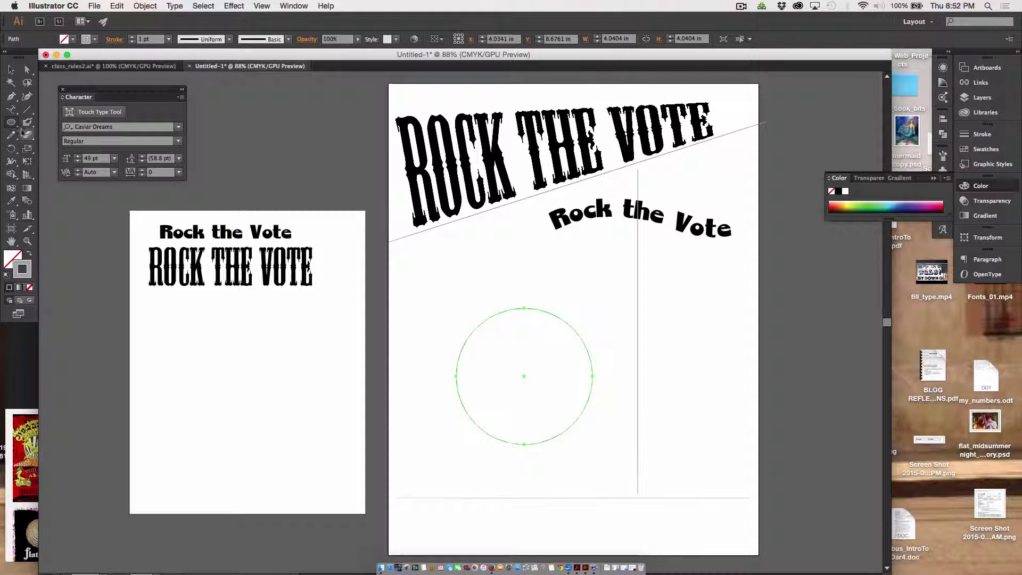
Step: Turn the circle into a type path starting on its upper-left edge, trying the copied "Rock the Vote" text on it
click(11, 110)
click(460, 353)
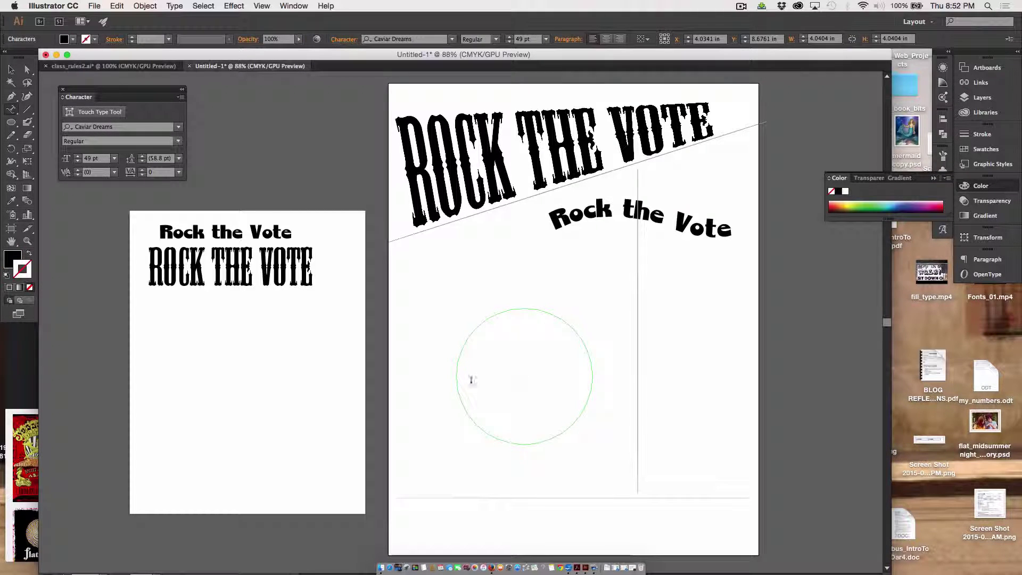
key(super+v)
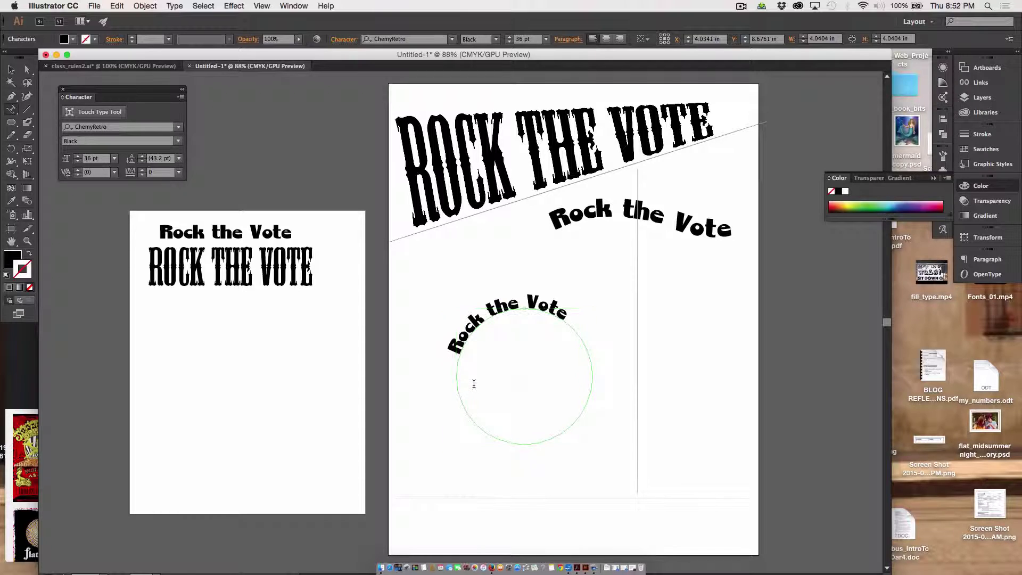
key(super+z)
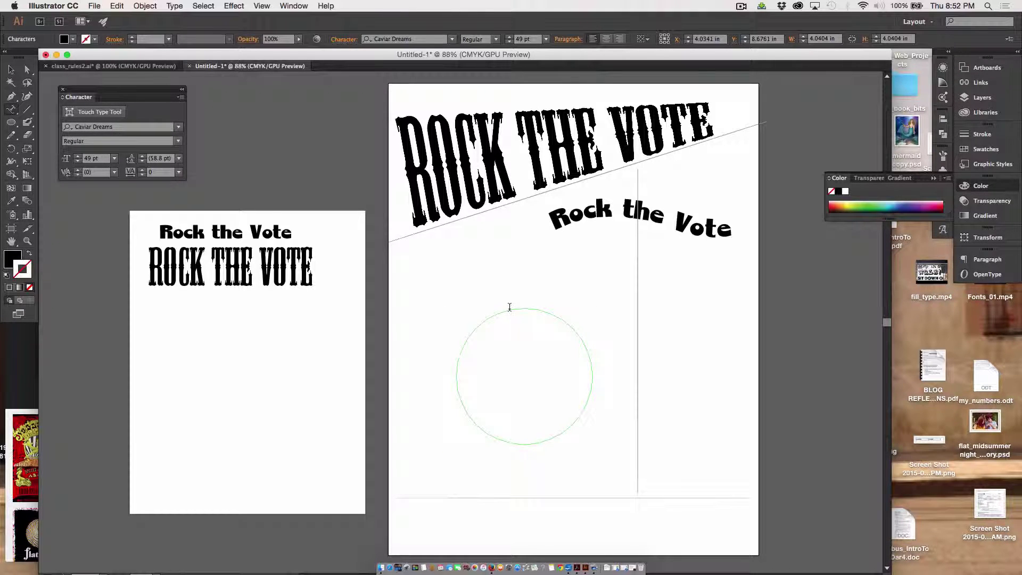
key(Escape)
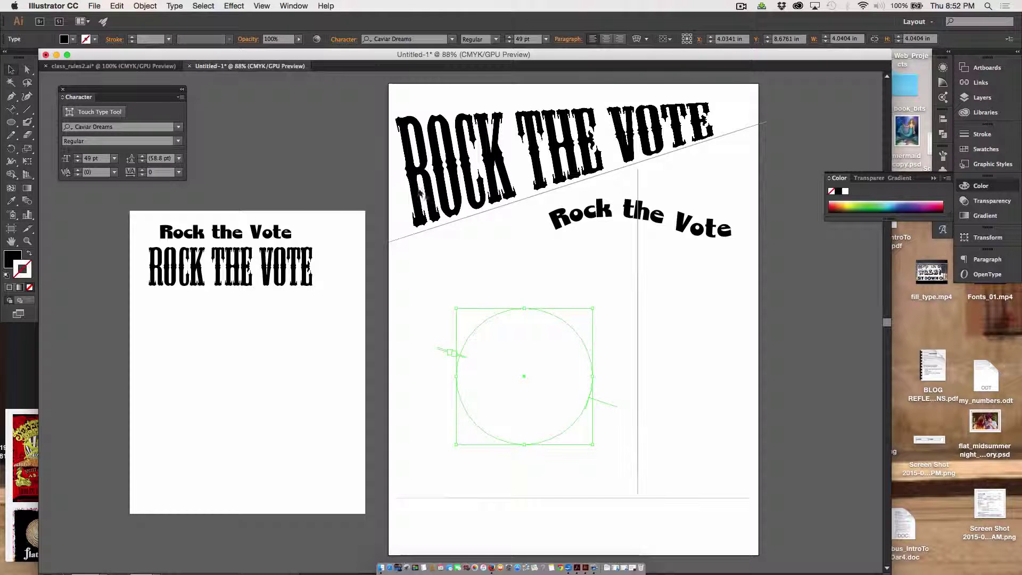
Step: Turn the circle into a type path starting just right of its top point and set "Rock the Vote" on it in 36 pt ChemyRetro Black
click(463, 343)
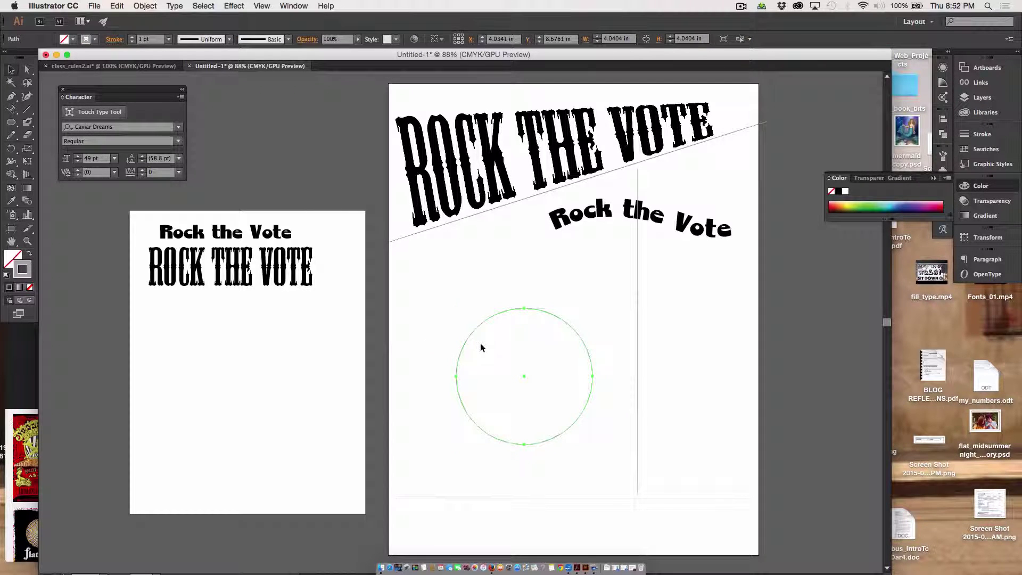
click(472, 333)
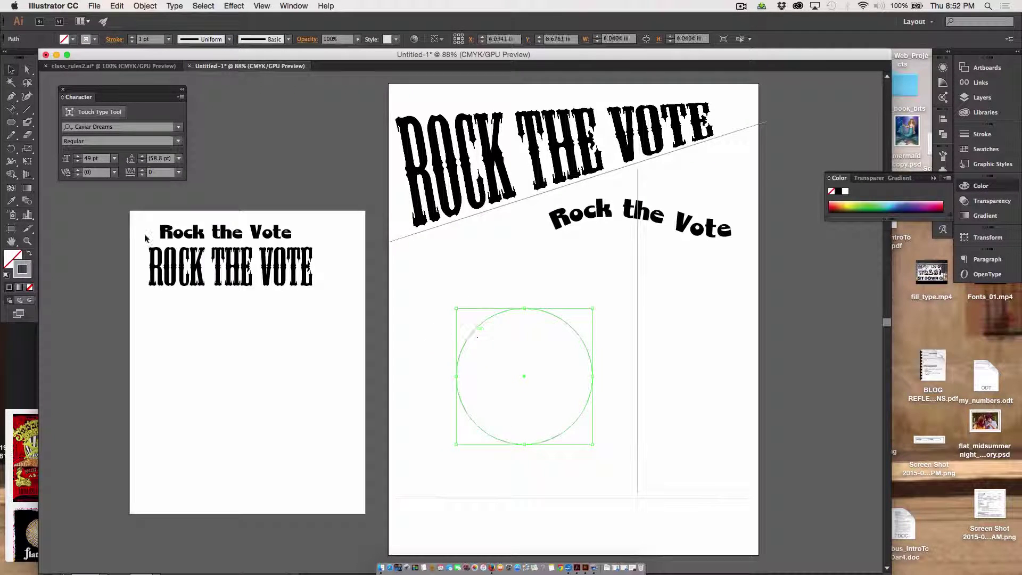
click(11, 109)
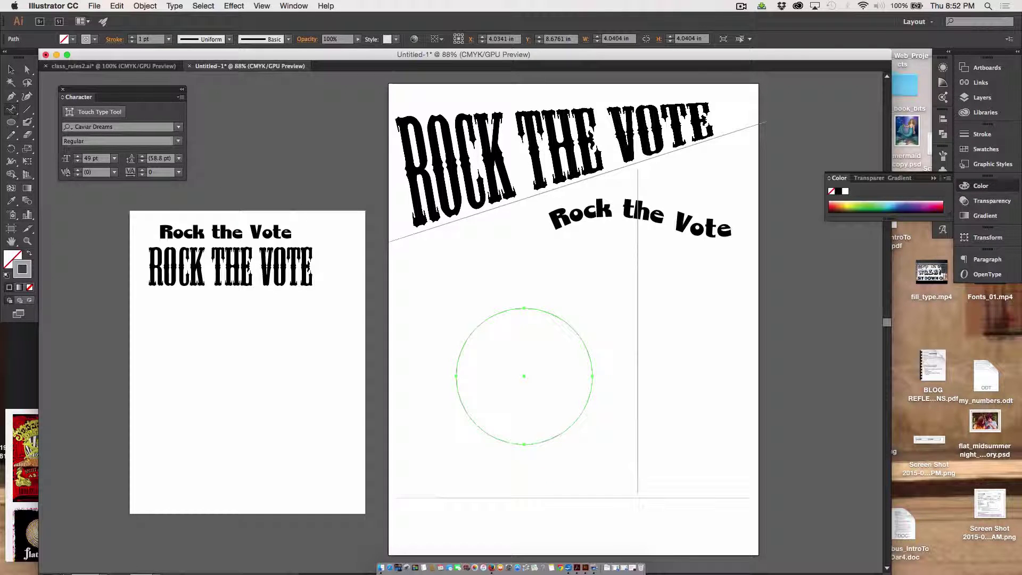
click(543, 311)
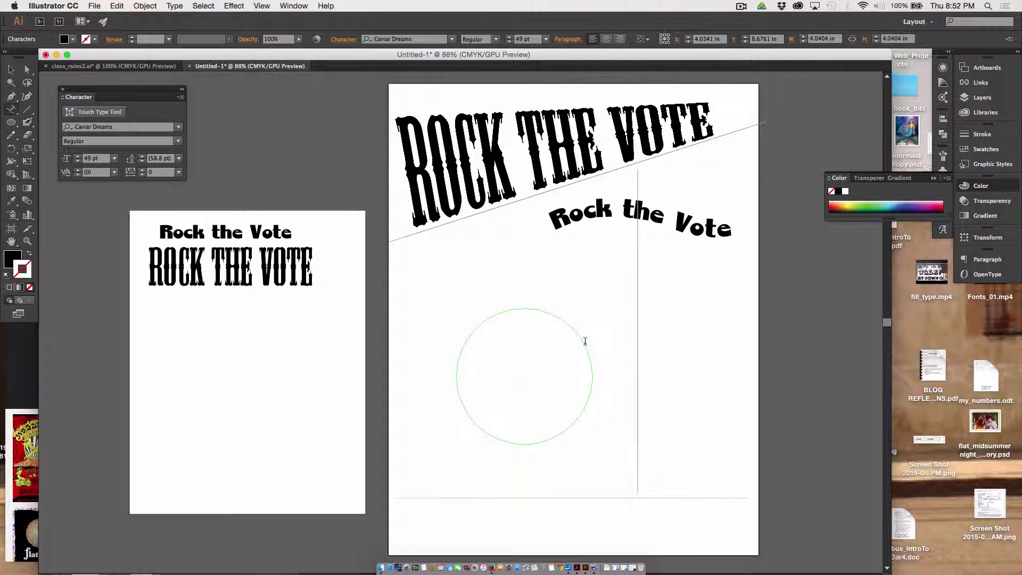
text(Rock the Vote)
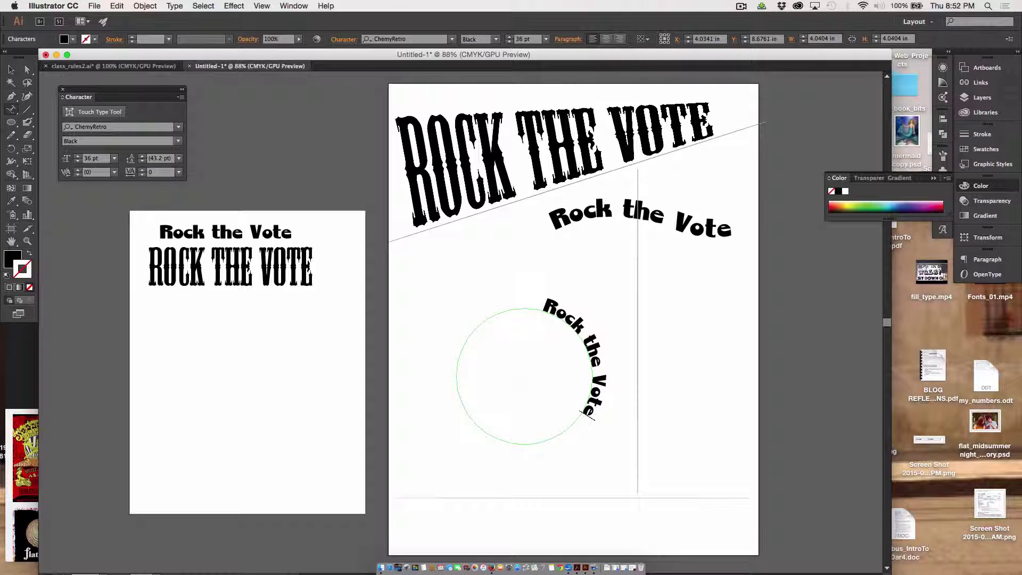
click(11, 70)
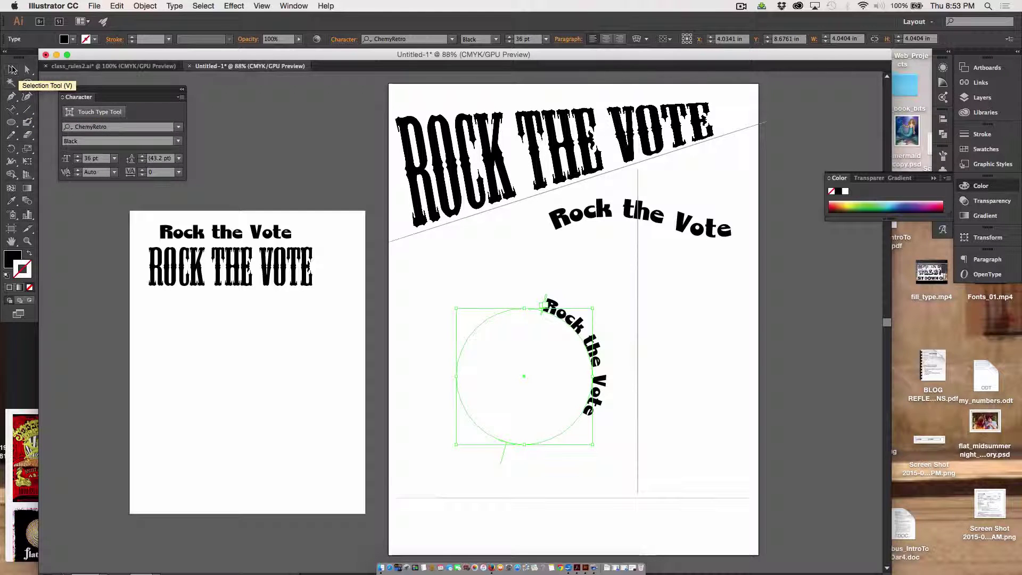
Step: Slide the circle text's start back to the upper-left edge so "Rock the Vote" arches over the top of the circle
click(28, 241)
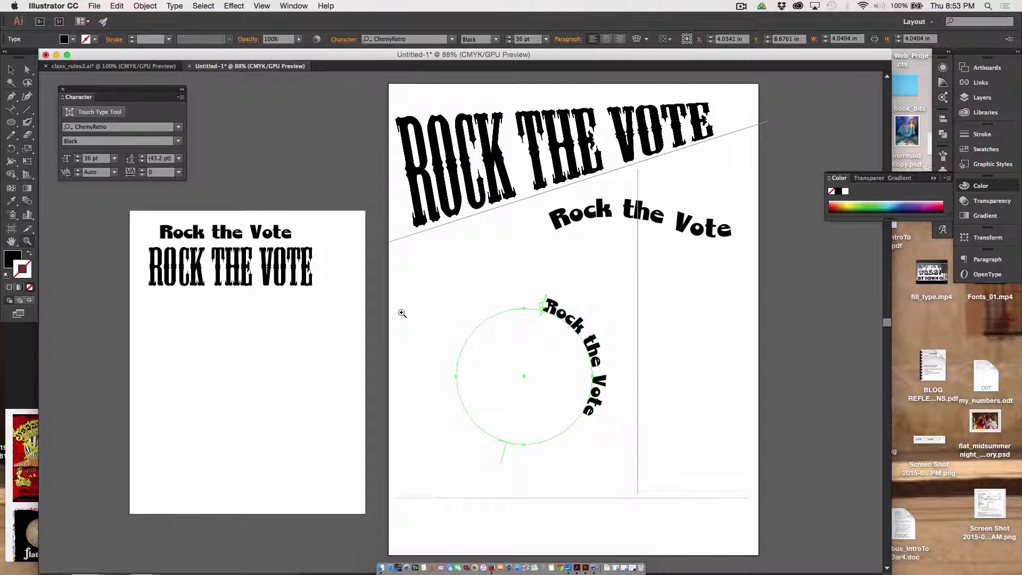
drag(488, 289, 568, 285)
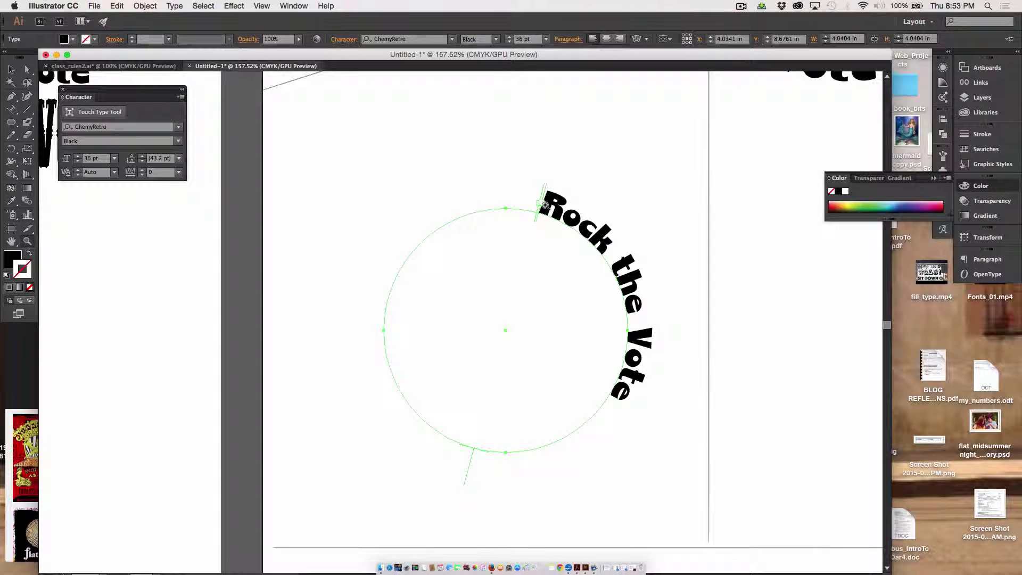
click(11, 69)
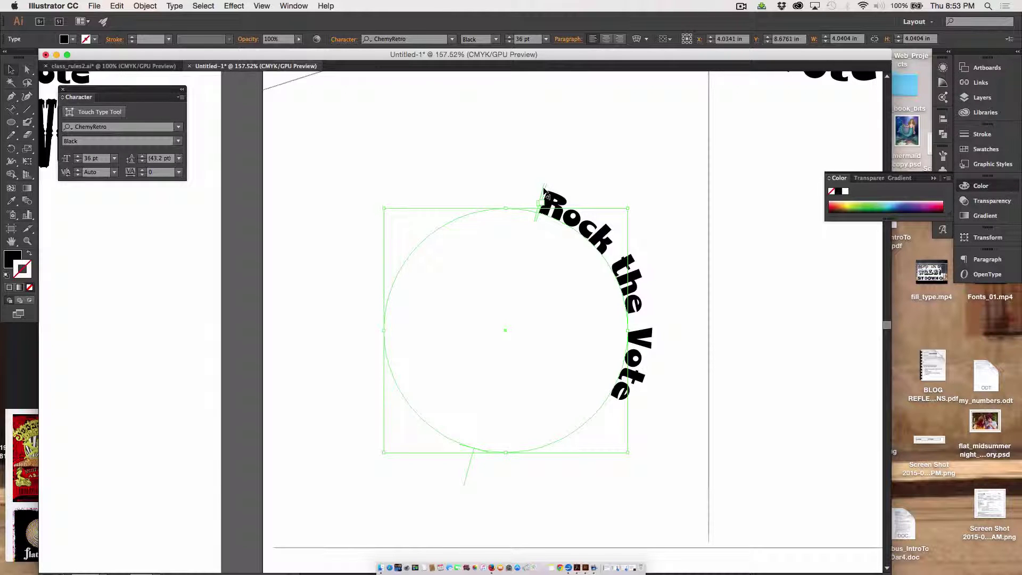
drag(545, 194, 438, 299)
drag(543, 202, 419, 257)
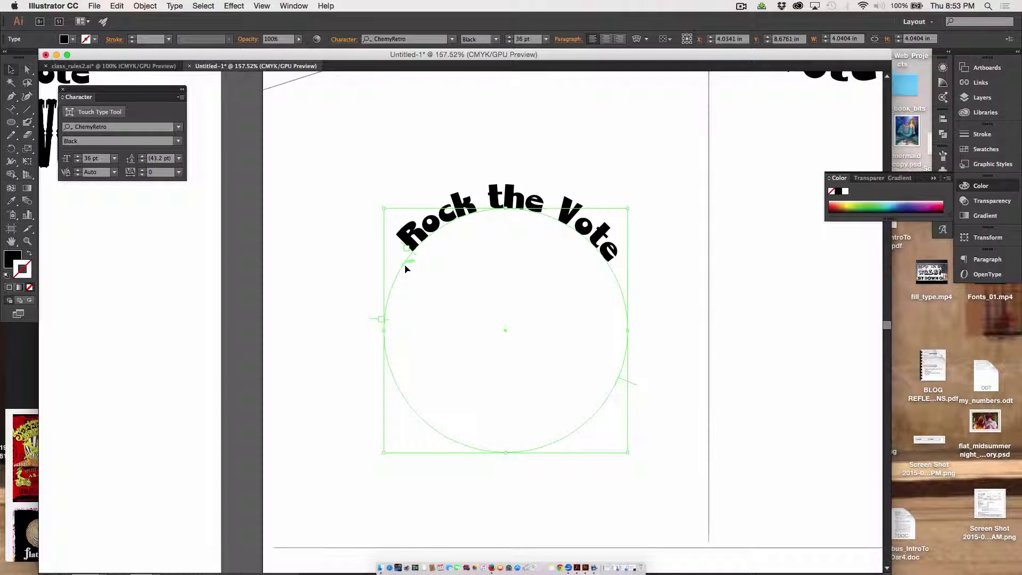
drag(413, 254, 581, 385)
key(super+z)
Step: Place a copy of the circular "Rock the Vote" text below the original, with its circle's base at the horizontal guide
drag(482, 209, 469, 380)
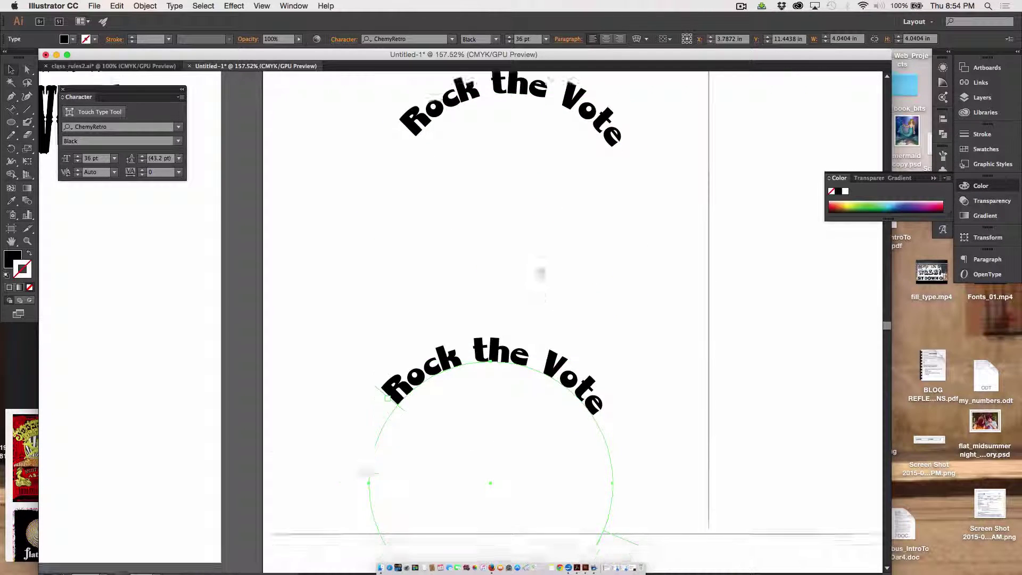
scroll(540, 274, down, 5)
drag(482, 252, 482, 184)
drag(556, 209, 551, 262)
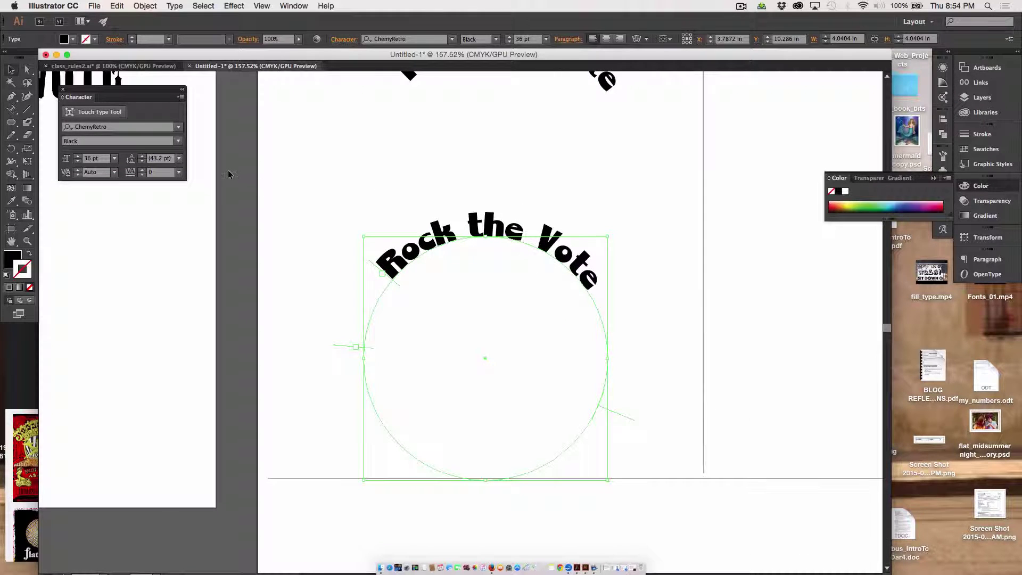
Step: Flip the copied text to the inside of its circle so "Rock the Vote" reads upright along the bottom arc
click(11, 110)
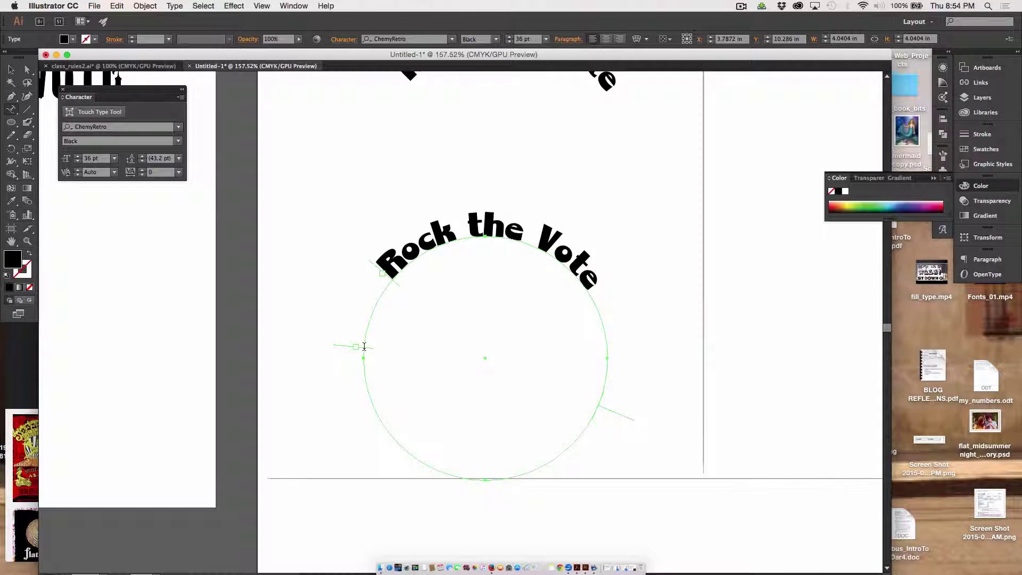
click(11, 70)
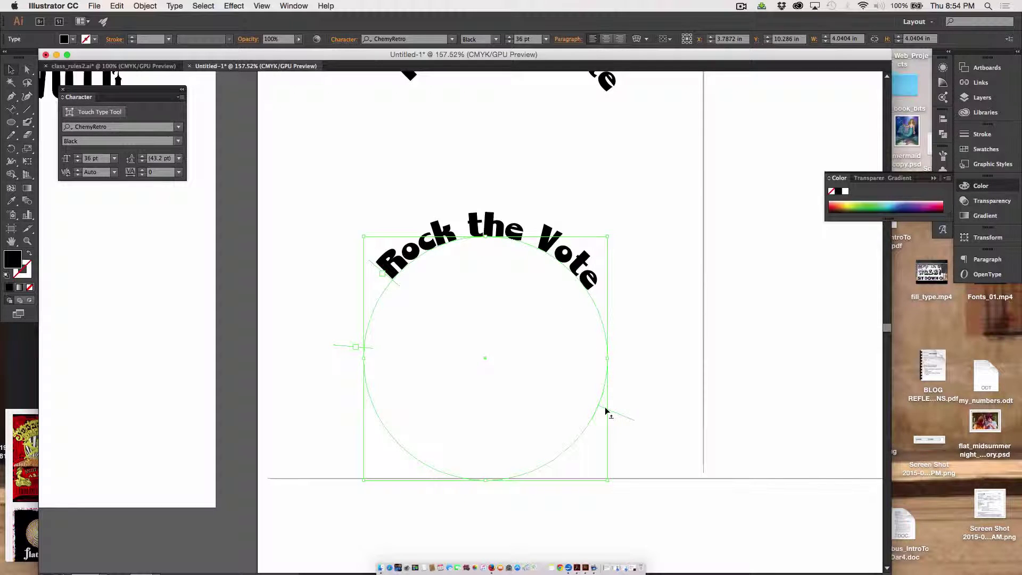
drag(606, 411, 580, 340)
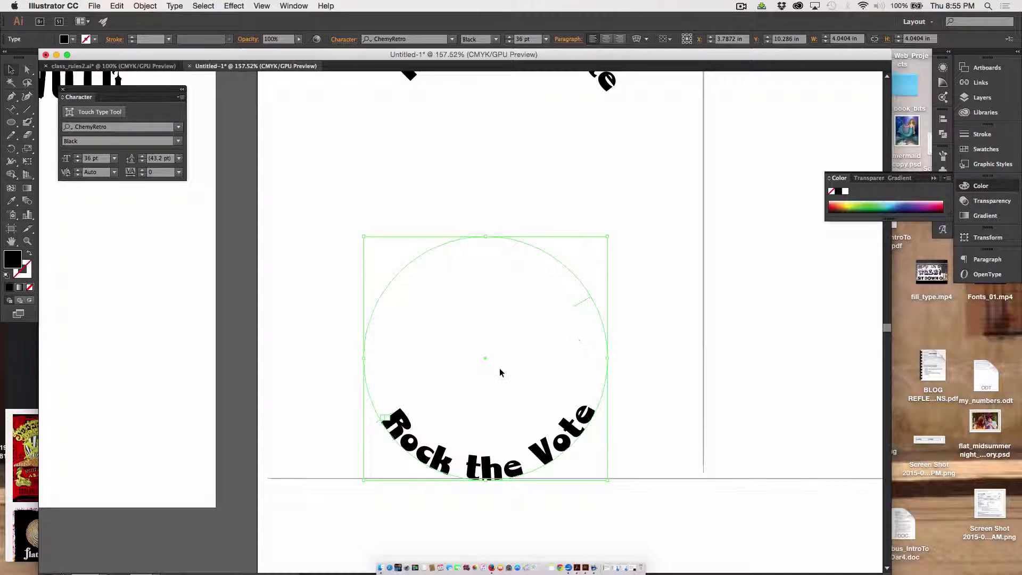
Step: Move the flipped text circle up onto the original so both circles coincide, with one line above and one below
scroll(499, 368, up, 2)
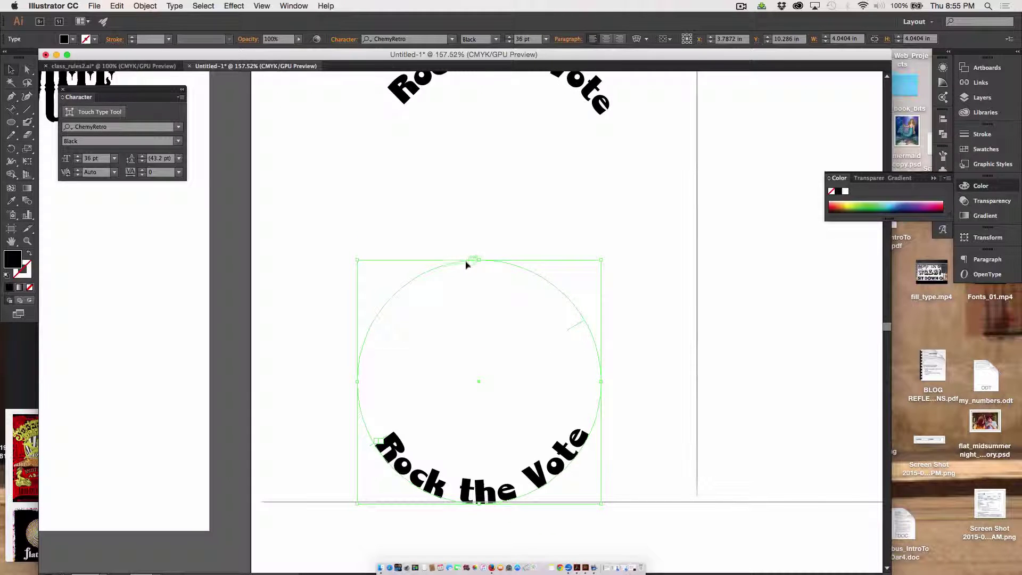
drag(453, 267, 472, 96)
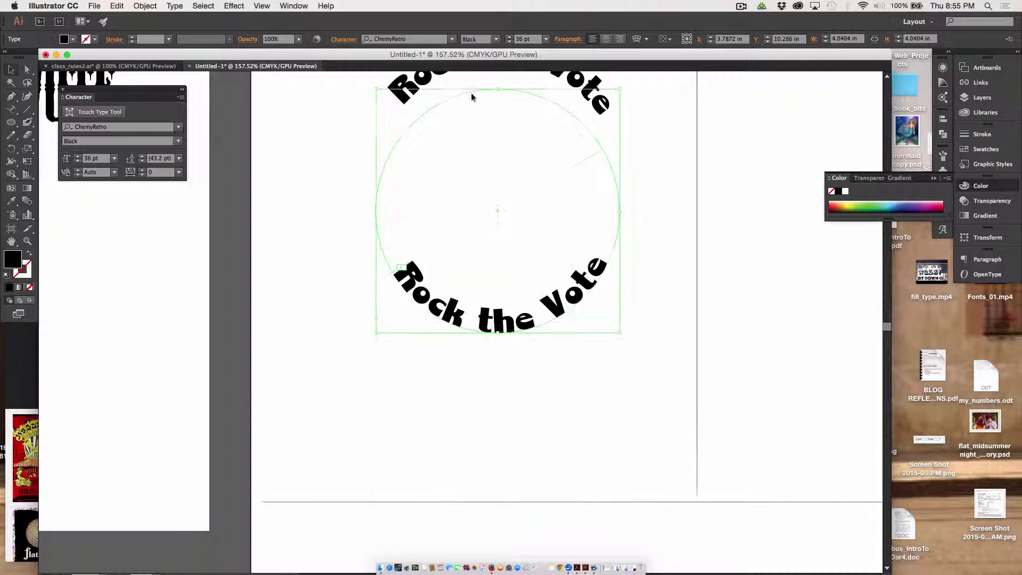
drag(515, 141, 477, 206)
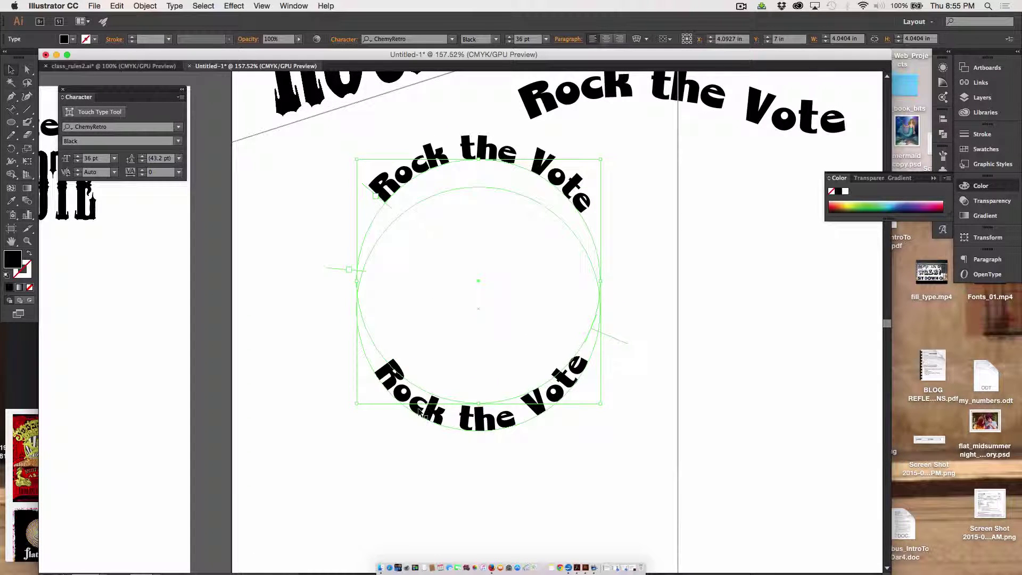
drag(426, 204, 430, 192)
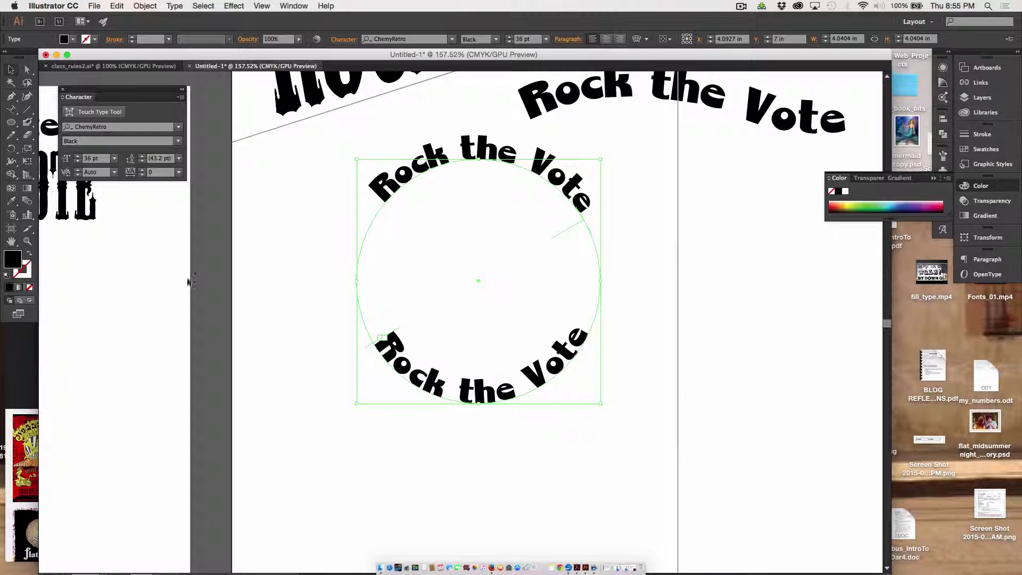
Step: Select all of the "Rock the Vote" text on the circle's bottom arc for character editing
click(10, 110)
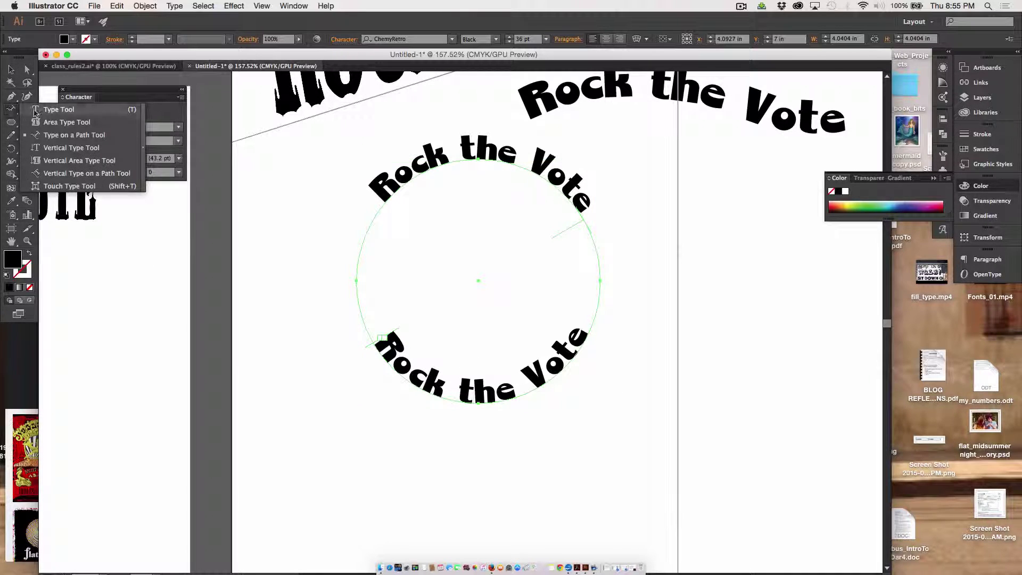
click(53, 135)
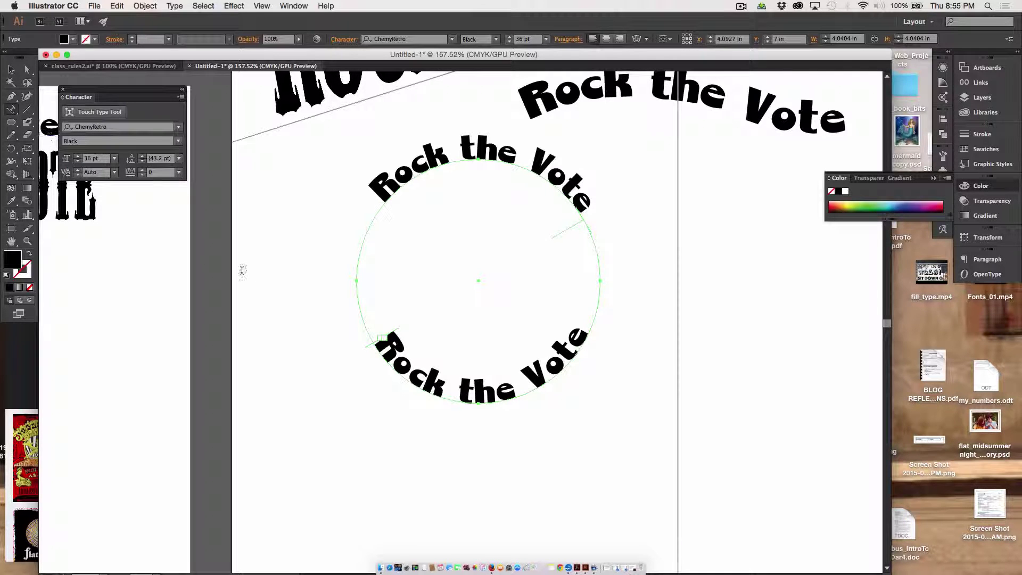
right_click(382, 345)
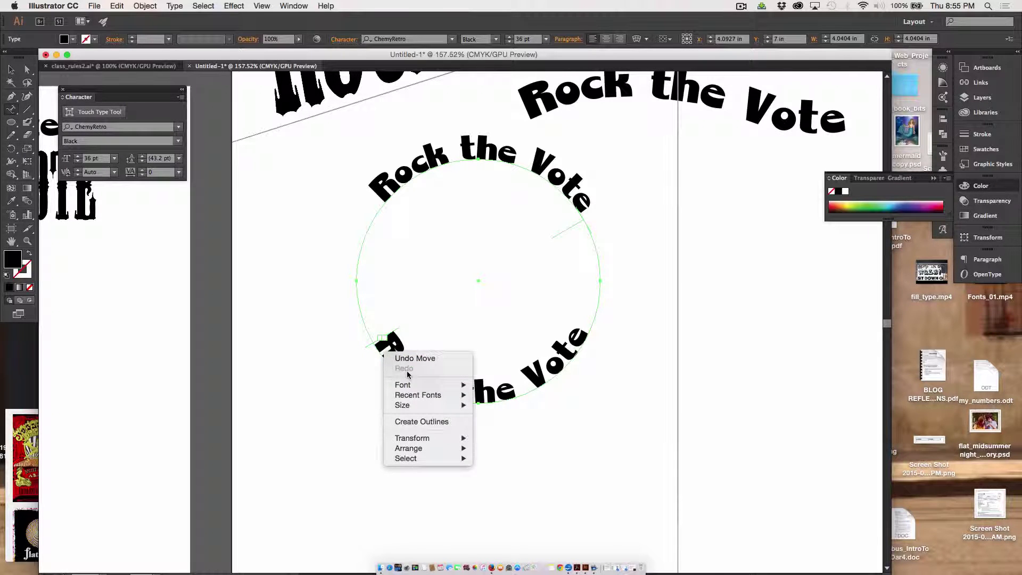
click(381, 345)
right_click(381, 345)
click(381, 345)
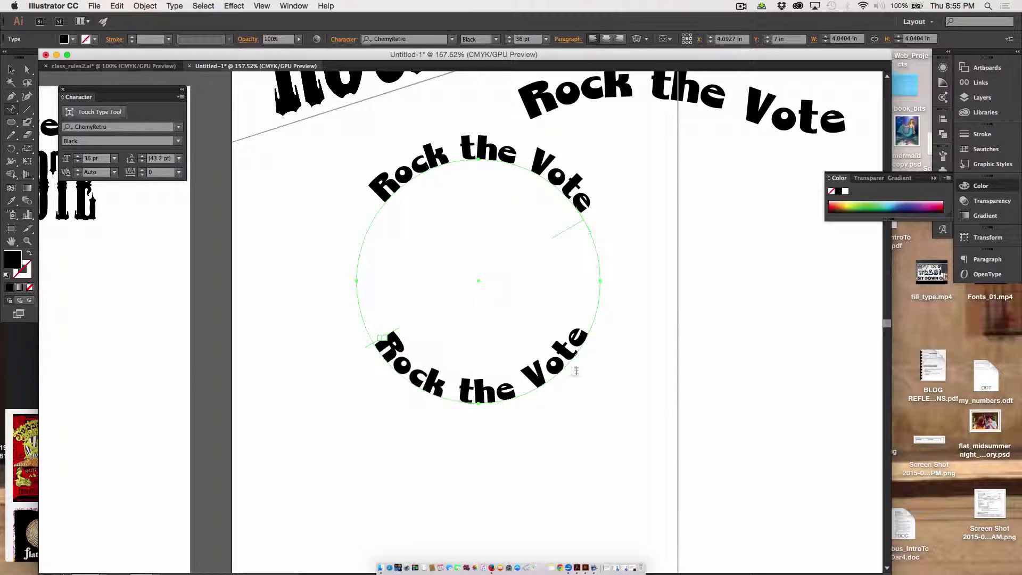
drag(578, 331, 458, 389)
click(362, 336)
triple_click(388, 344)
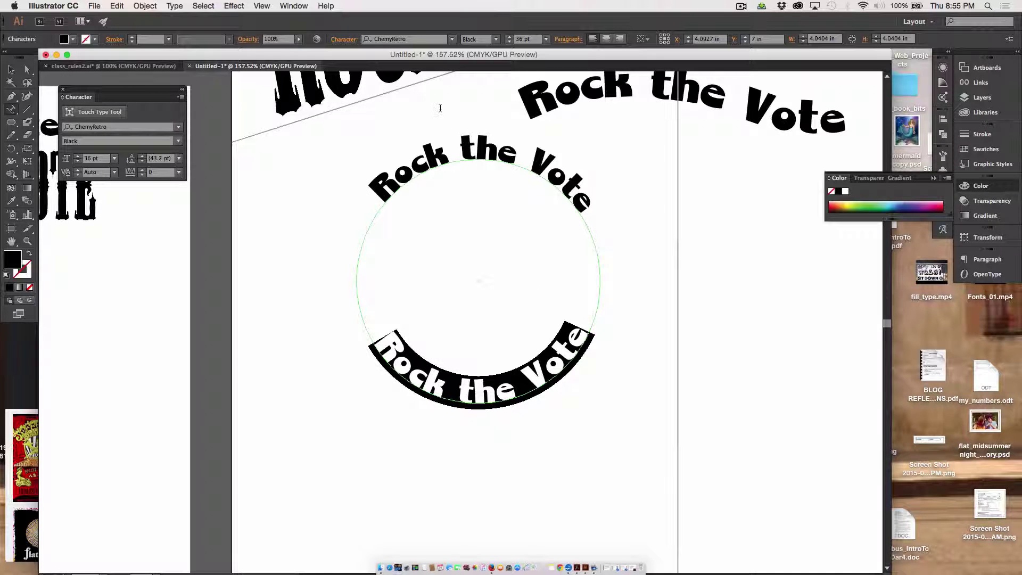
Step: Place the character settings to the right of the circle and expand them to show all options
click(294, 6)
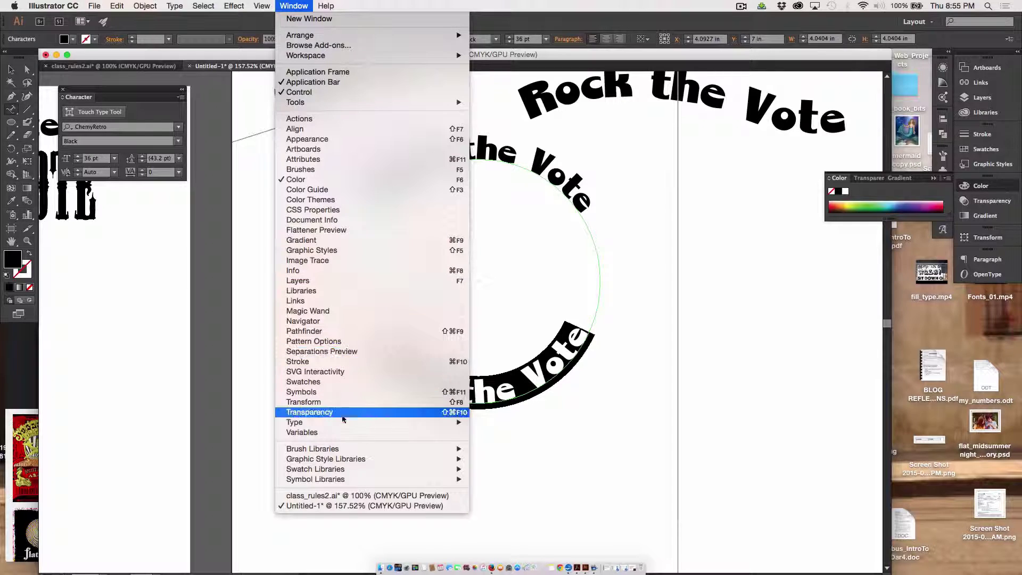
mouse_move(436, 425)
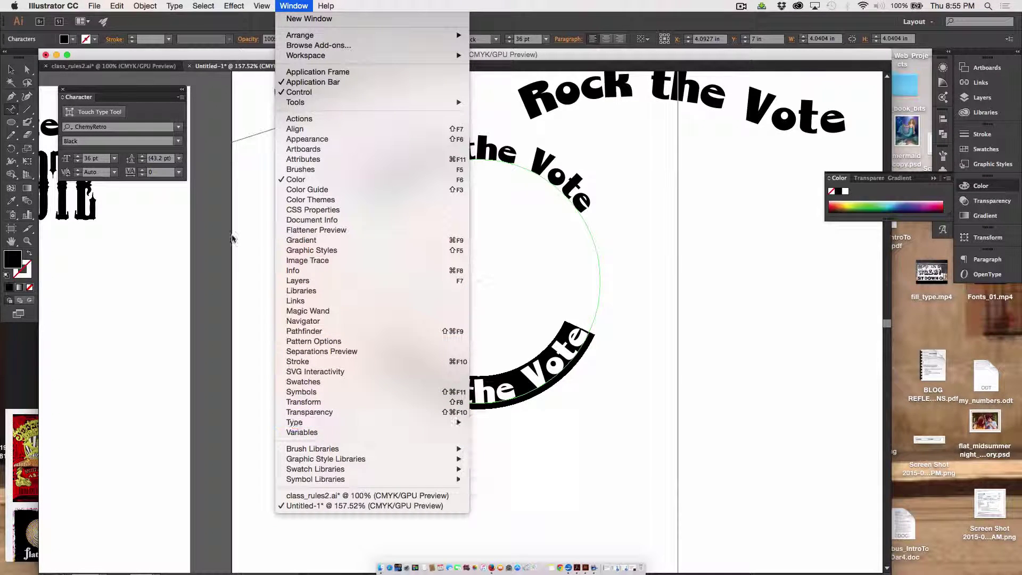
click(147, 103)
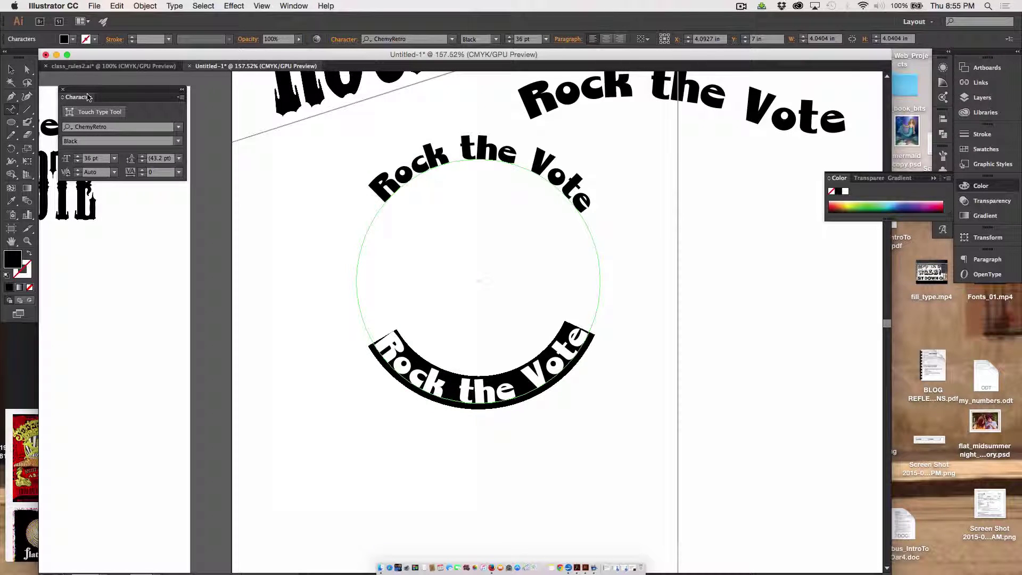
drag(91, 97, 705, 184)
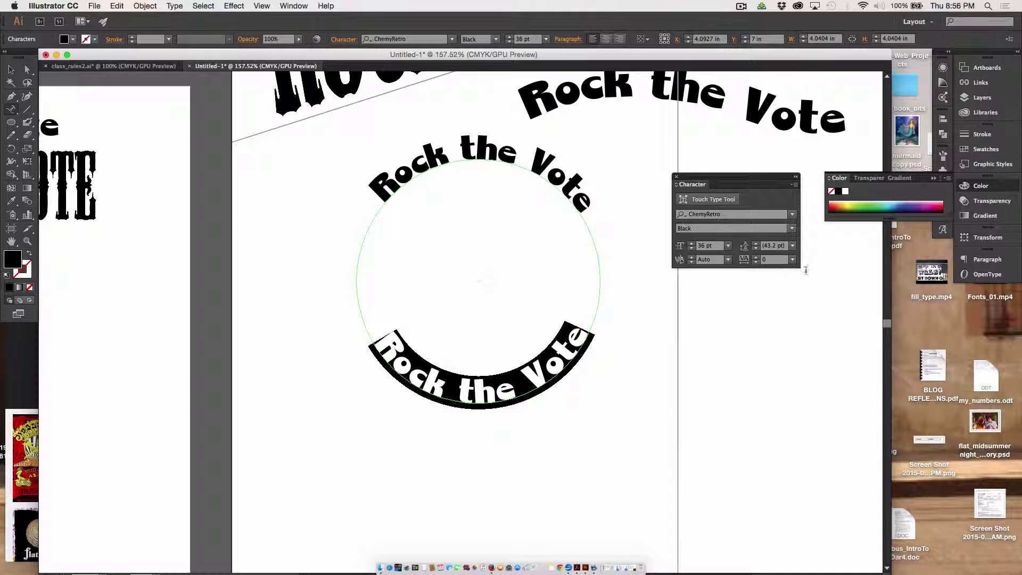
click(796, 186)
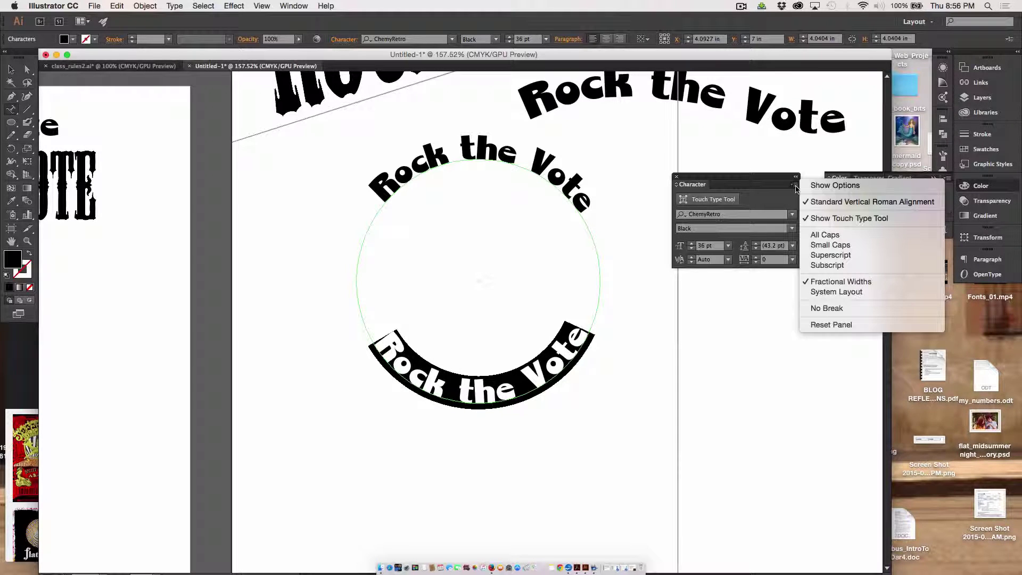
click(823, 188)
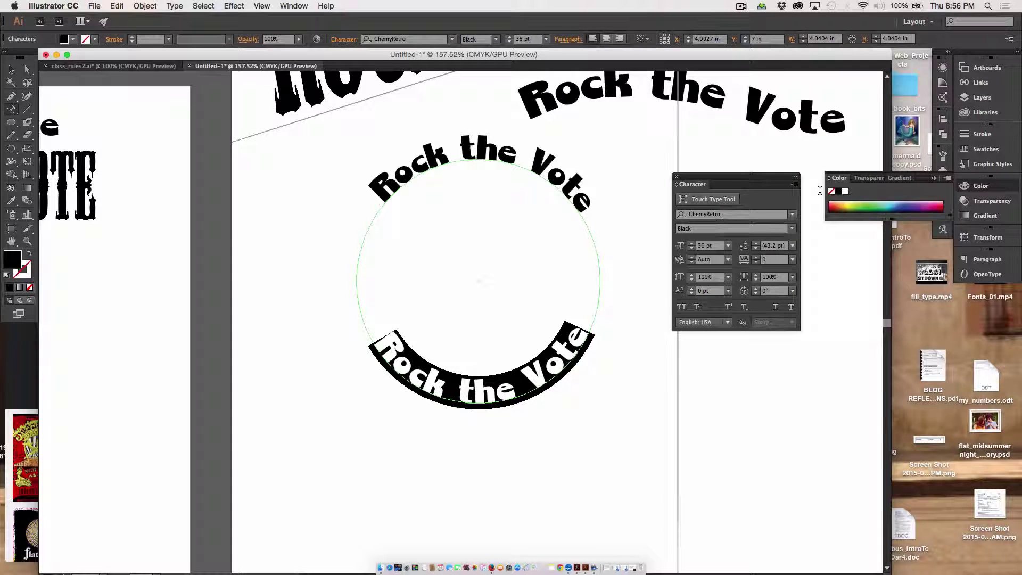
Step: Lower the baseline shift of the selected bottom arc text to -31 pt so the letters sit outside the circle
click(692, 289)
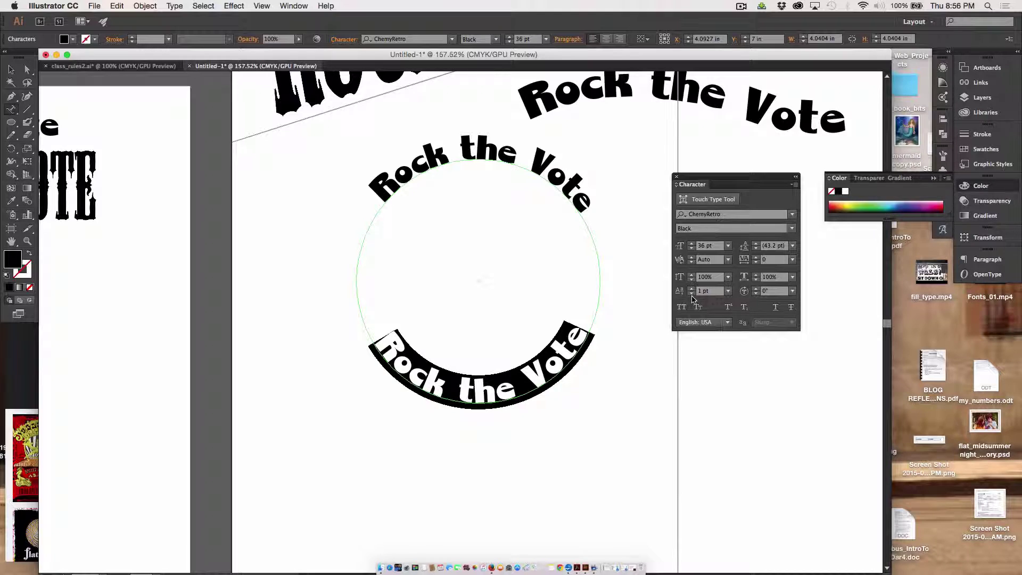
click(692, 293)
click(691, 293)
click(692, 293)
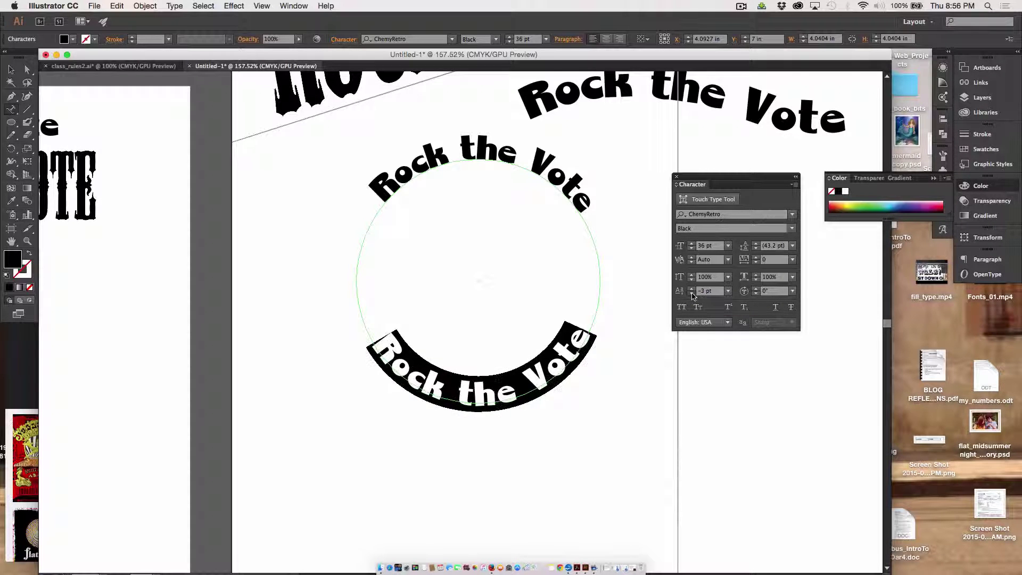
click(691, 293)
click(691, 294)
click(691, 293)
click(691, 293)
click(691, 294)
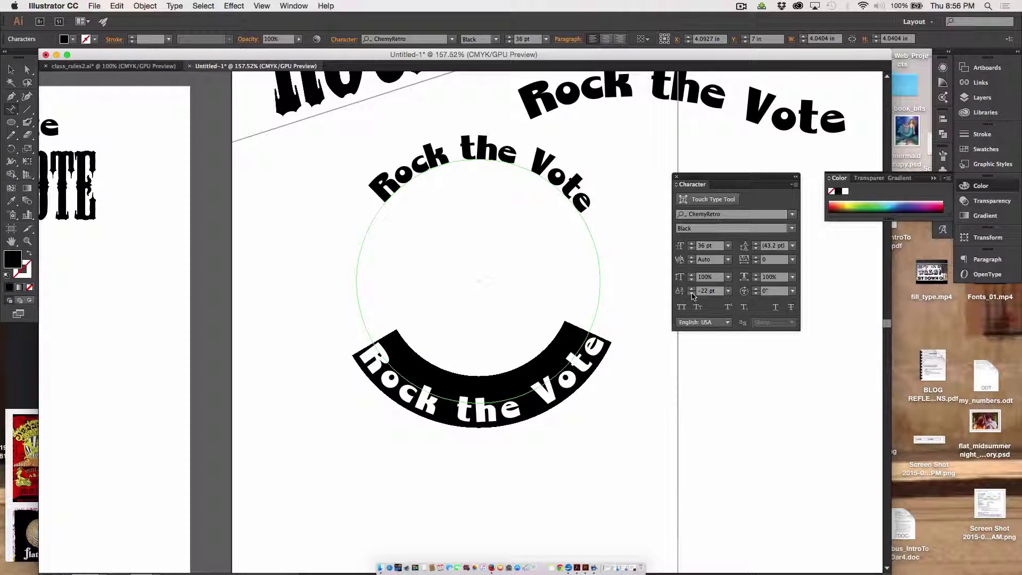
click(692, 293)
click(692, 293)
click(691, 294)
click(692, 294)
click(692, 293)
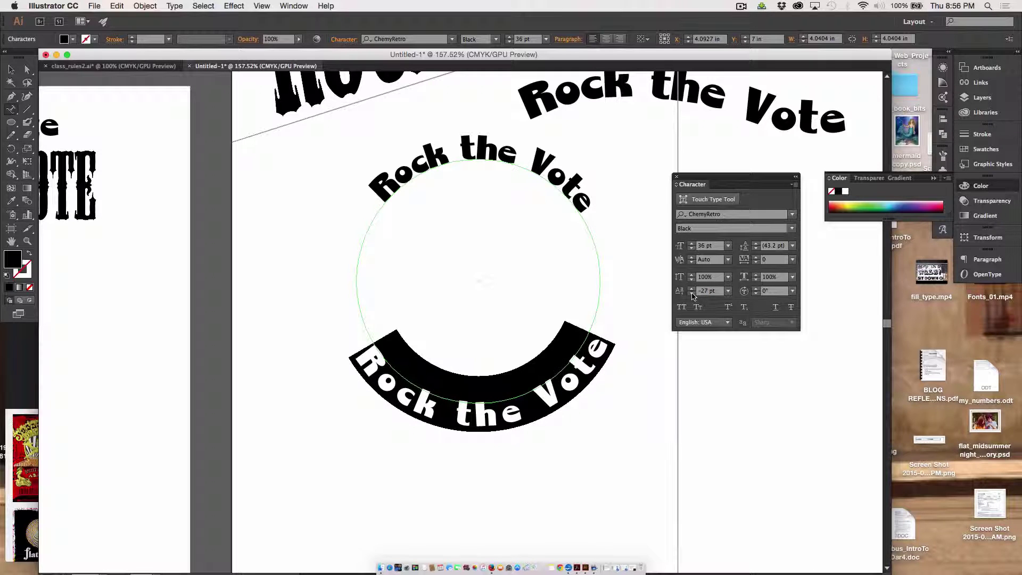
click(692, 293)
click(691, 294)
click(691, 294)
click(691, 293)
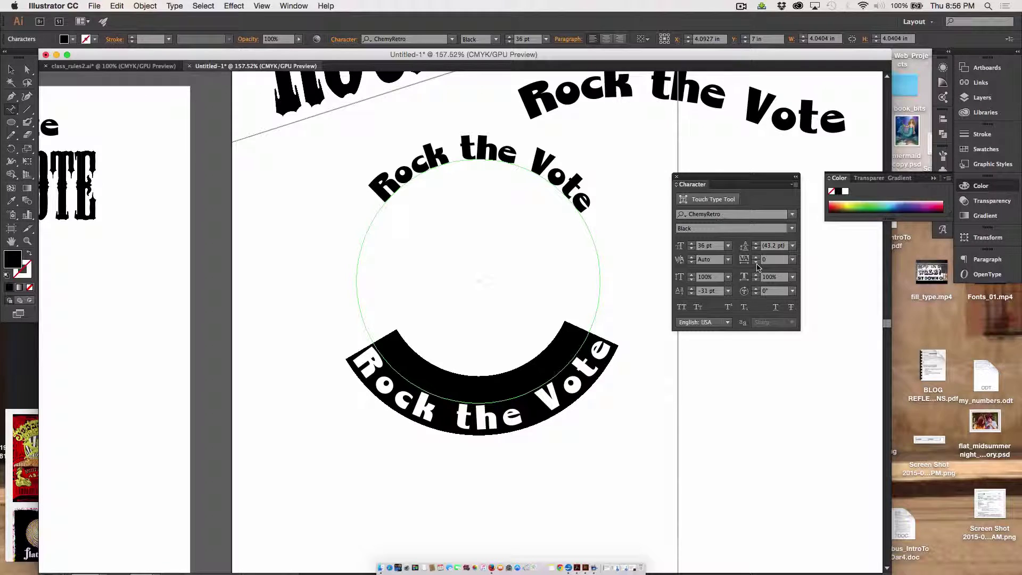
Step: Tighten the bottom arc text's tracking to -107 and slide the text along the circle to center it beneath the top arc
click(757, 264)
drag(757, 264, 759, 267)
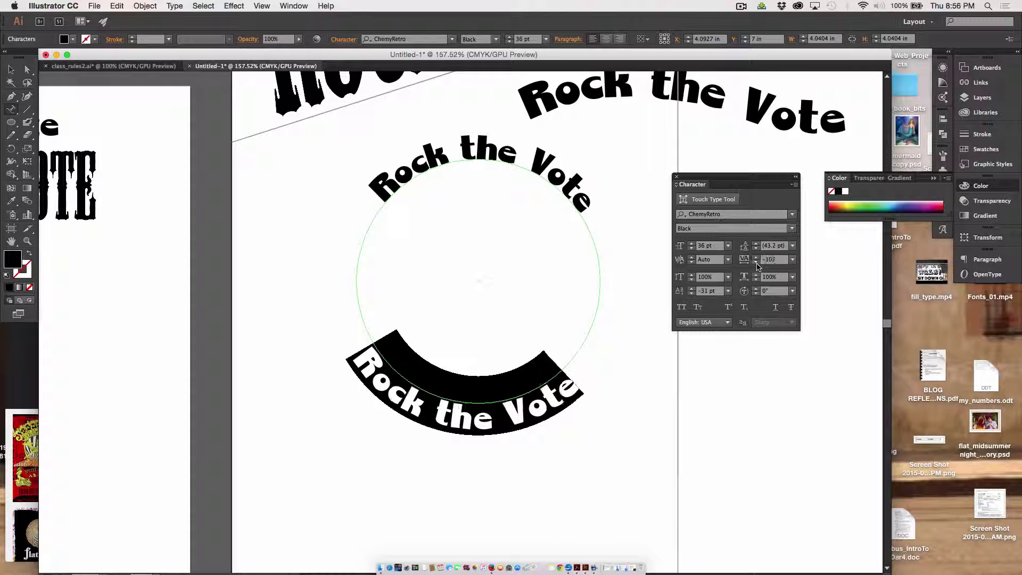
click(16, 72)
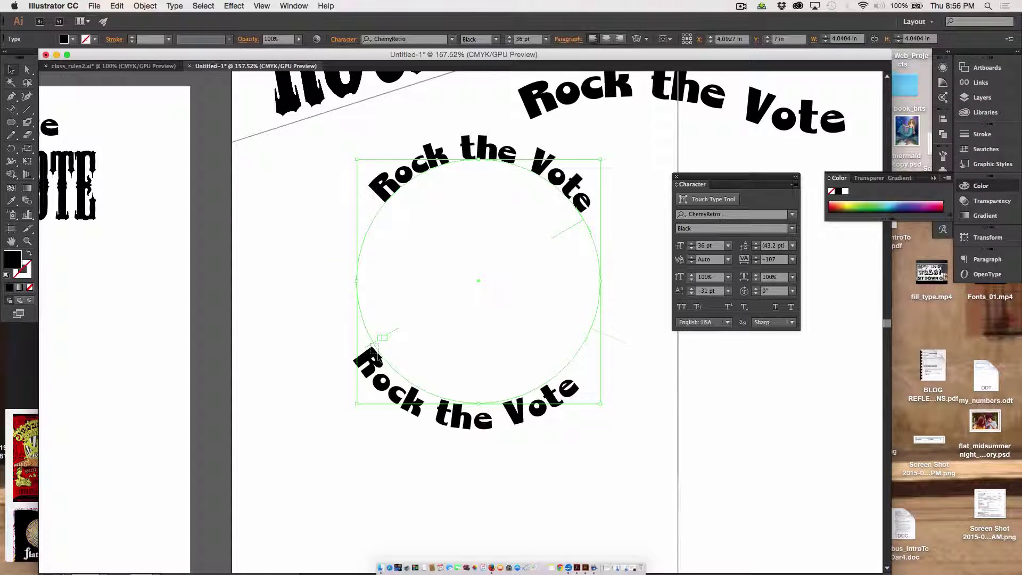
drag(373, 351, 401, 357)
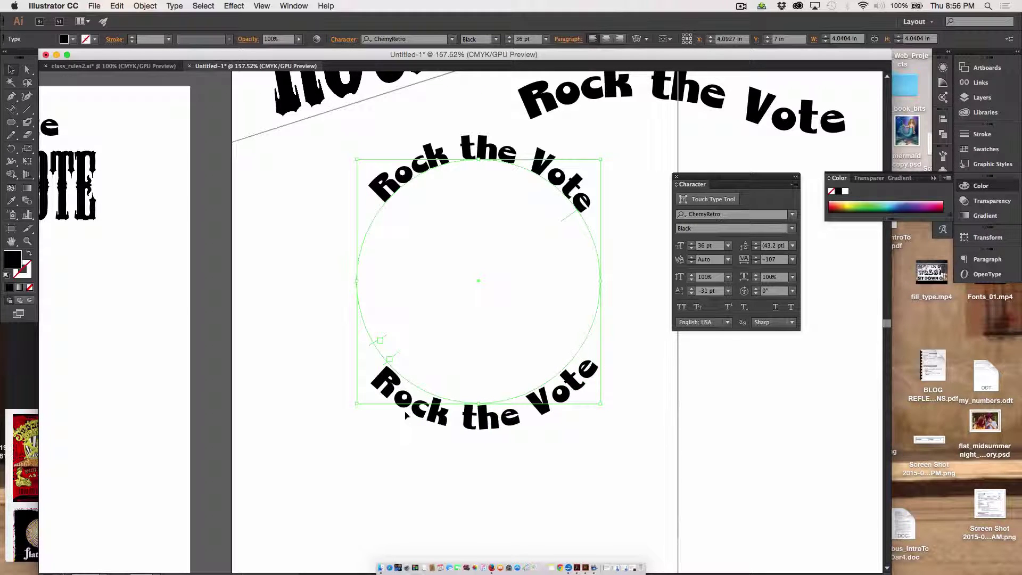
click(420, 445)
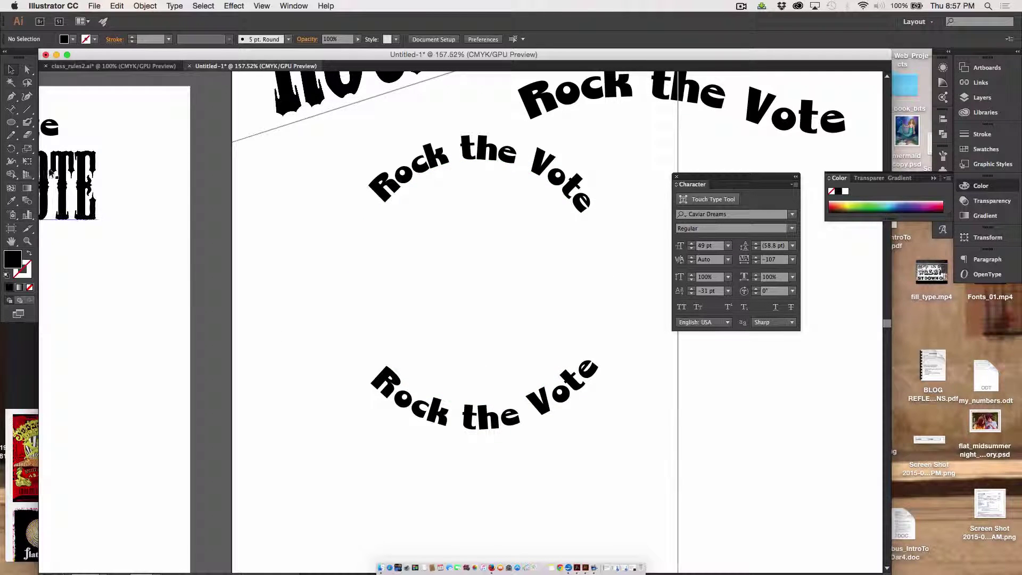
Step: Replace the "Rock the Vote" text on the circle's bottom arc with "REGISTER TODAY"
click(10, 110)
click(54, 109)
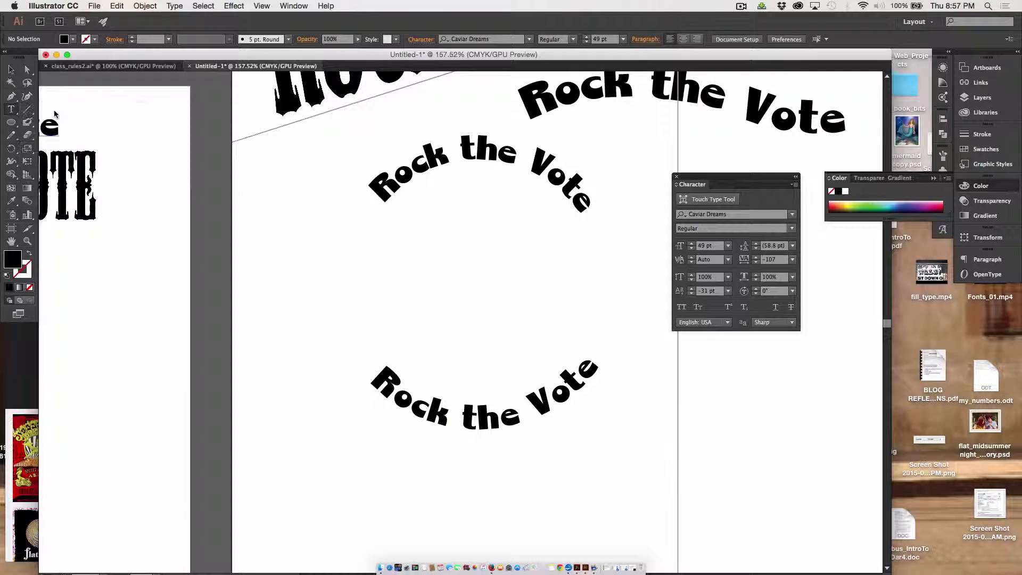
click(9, 112)
click(42, 137)
drag(370, 372, 604, 369)
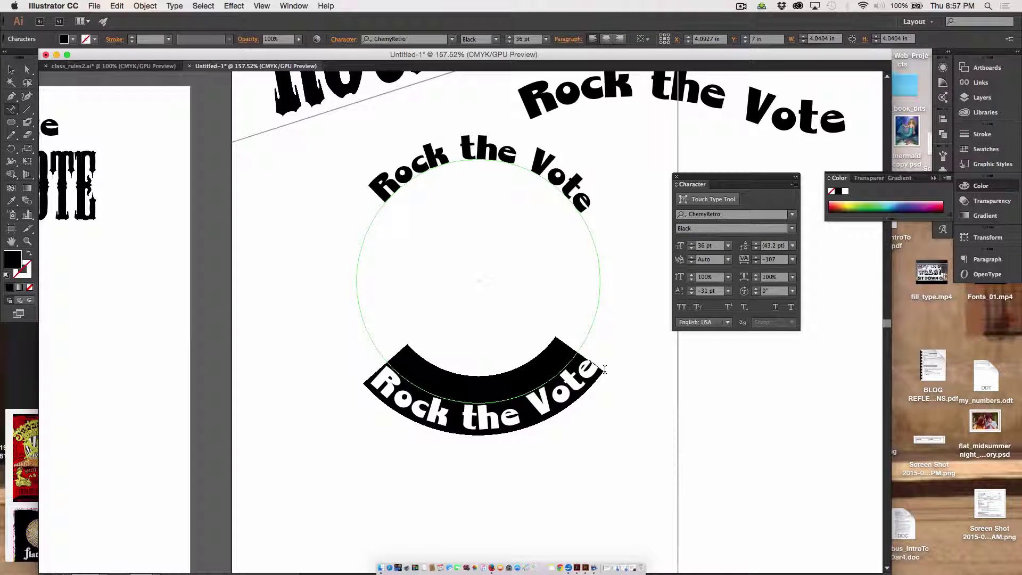
text(REF)
key(BackSpace)
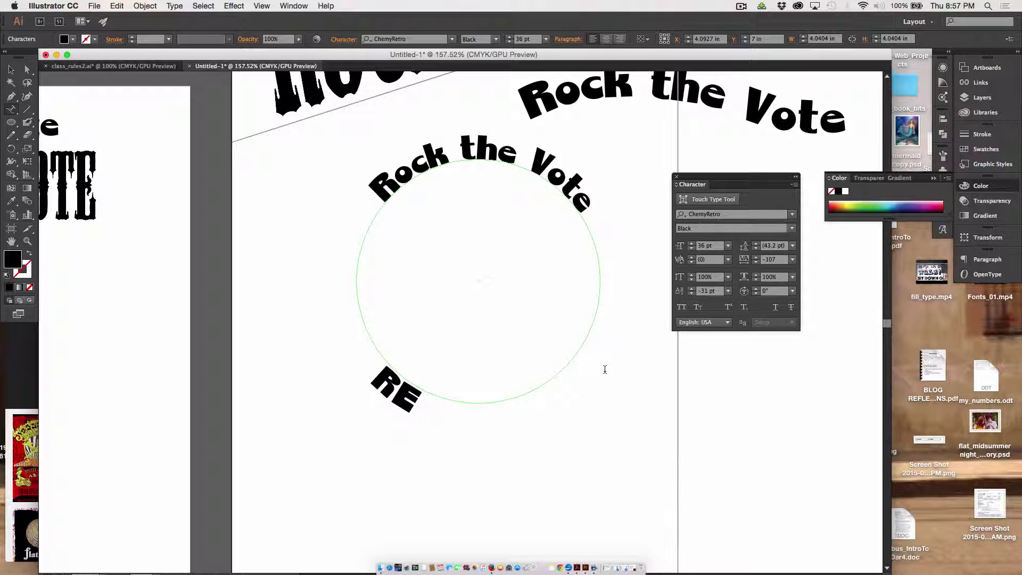
text(GO)
key(BackSpace)
text(ISTER)
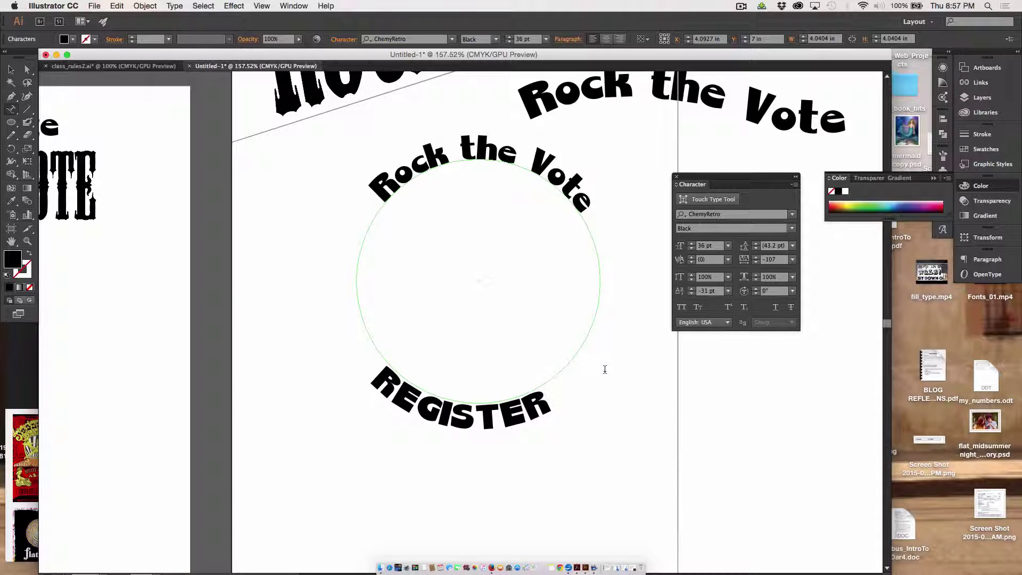
text( TO)
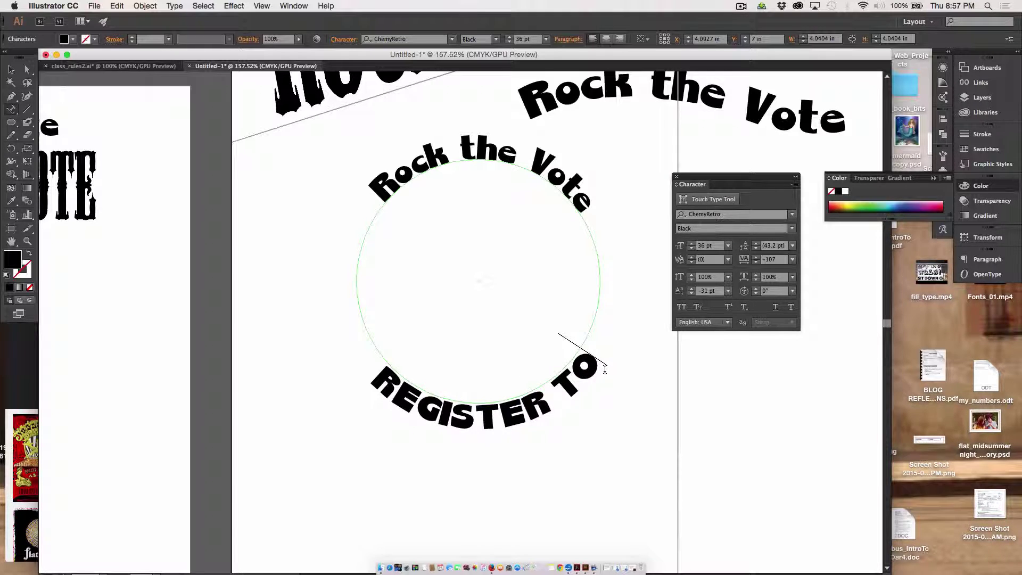
text(DAY)
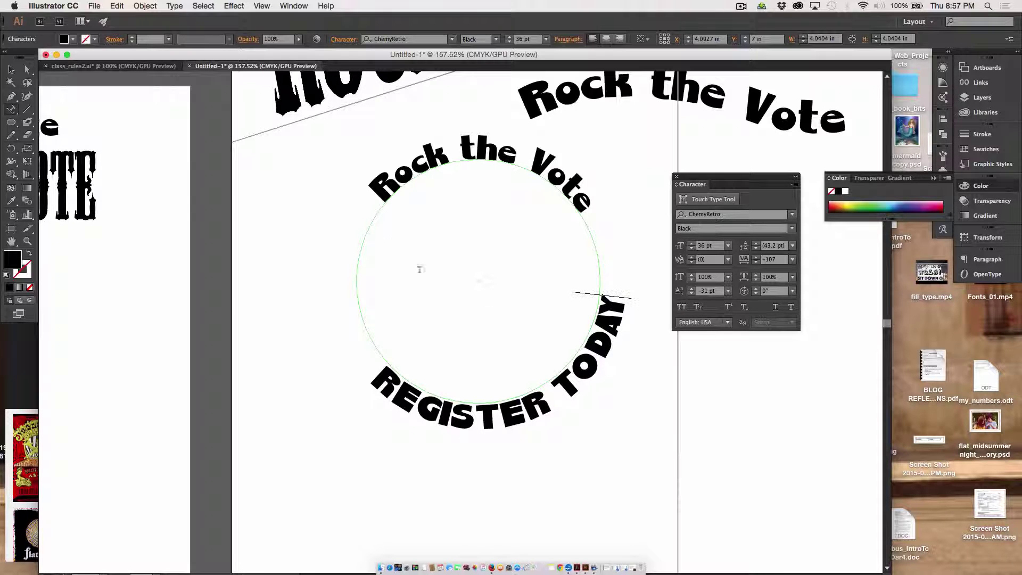
Step: Slide "REGISTER TODAY" clockwise along the circle so it sits centered beneath the top "Rock the Vote" arc
click(10, 69)
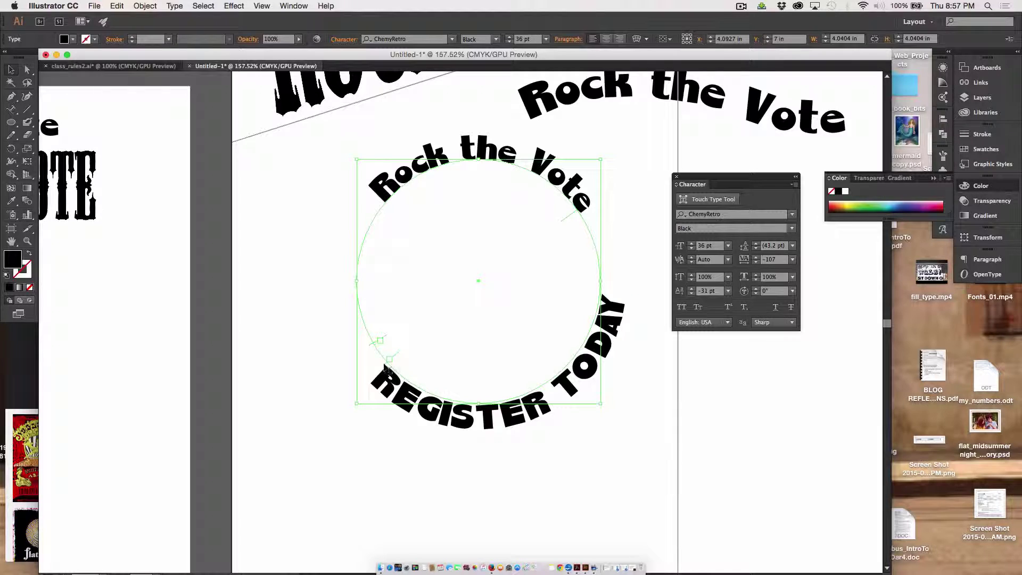
drag(384, 365, 354, 326)
mouse_move(362, 339)
mouse_down()
mouse_move(379, 360)
mouse_move(364, 340)
mouse_up()
key(super+z)
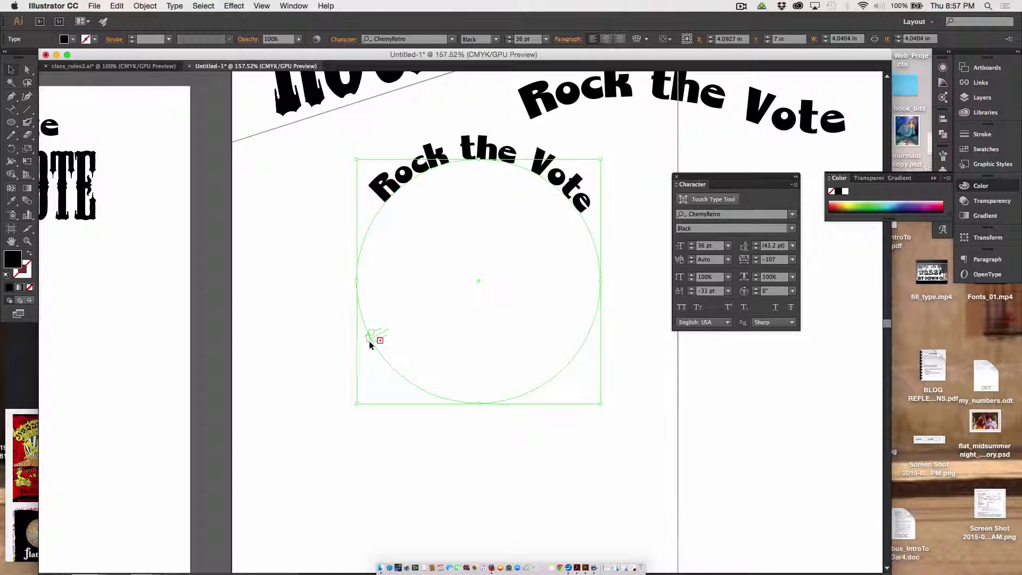
key(super+z)
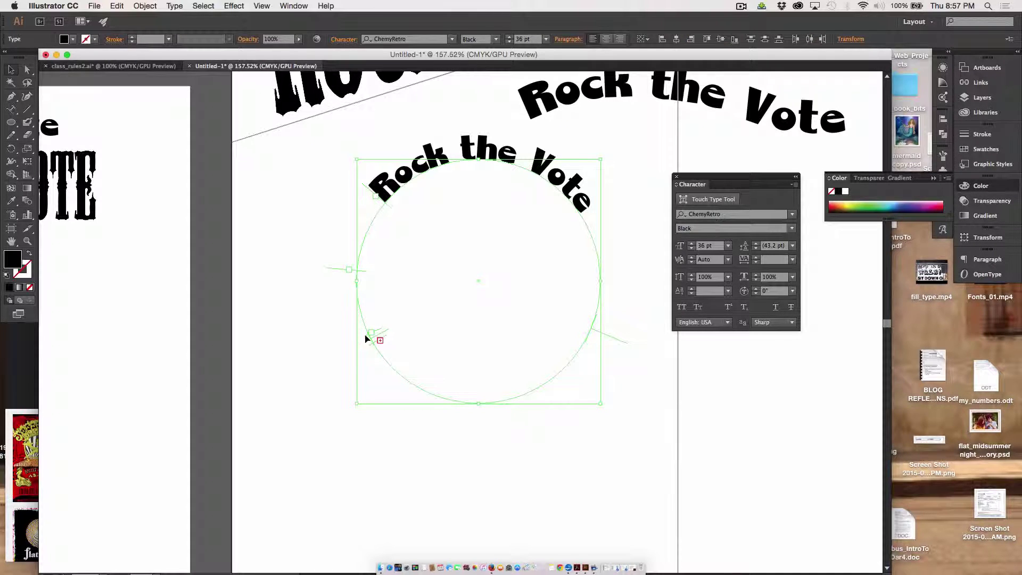
key(super+shift+z)
key(super+shift+z)
key(super+shift+z)
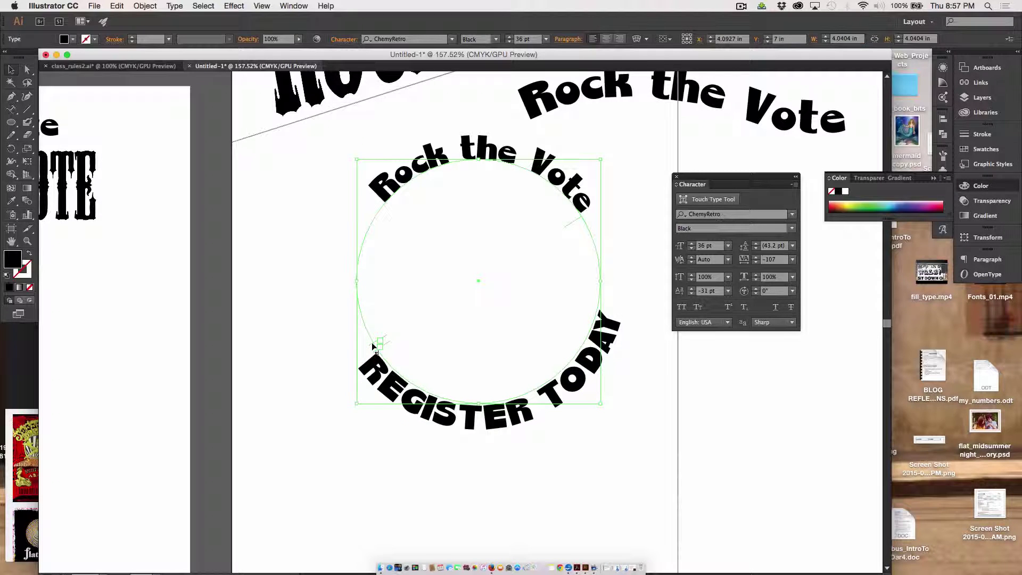
drag(372, 346, 373, 220)
drag(383, 344, 379, 334)
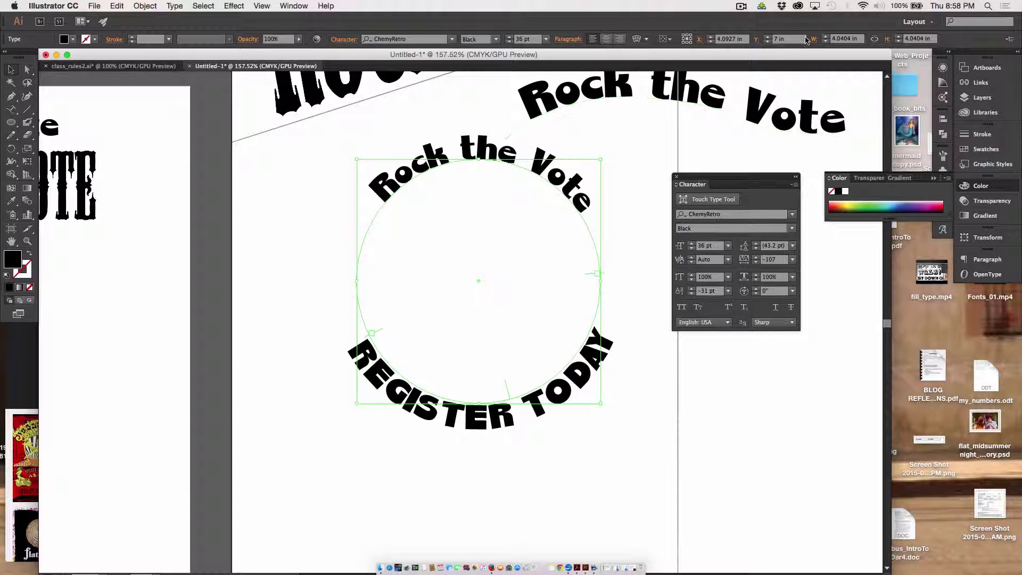
click(742, 6)
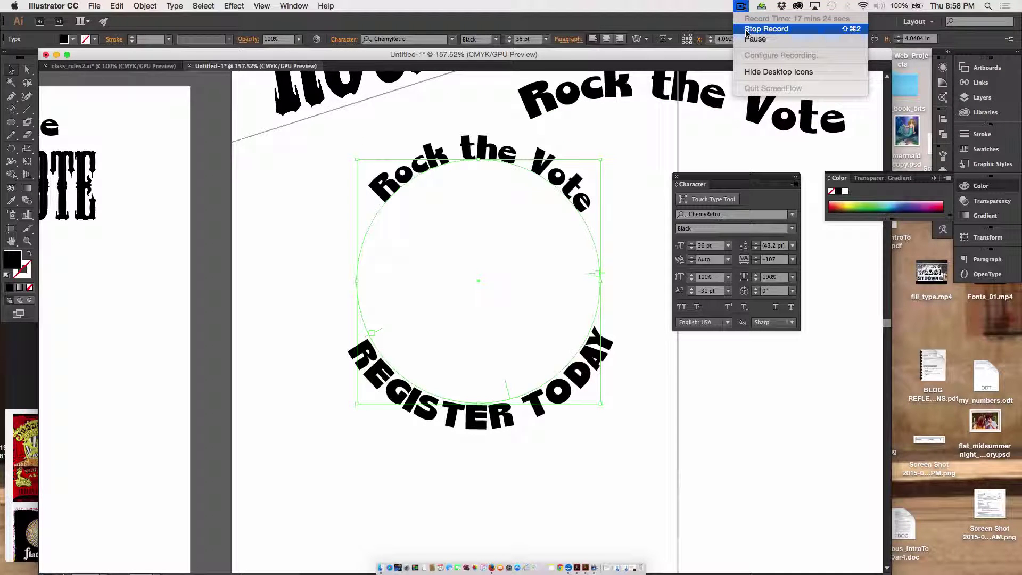